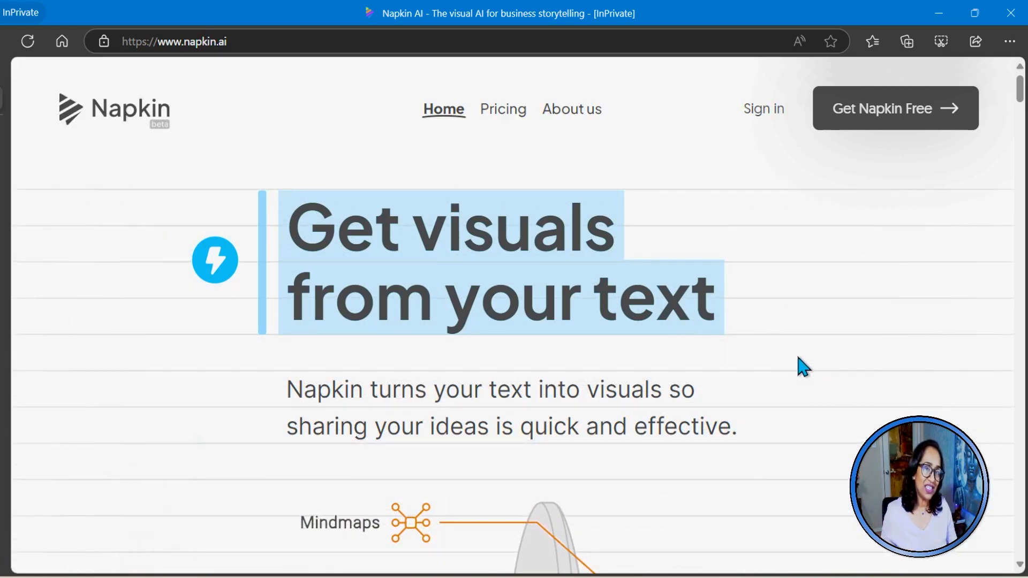
Look through the Napkin home page's sections on pasting text, generating visuals and polishing them
scroll(804, 353, "down", 5)
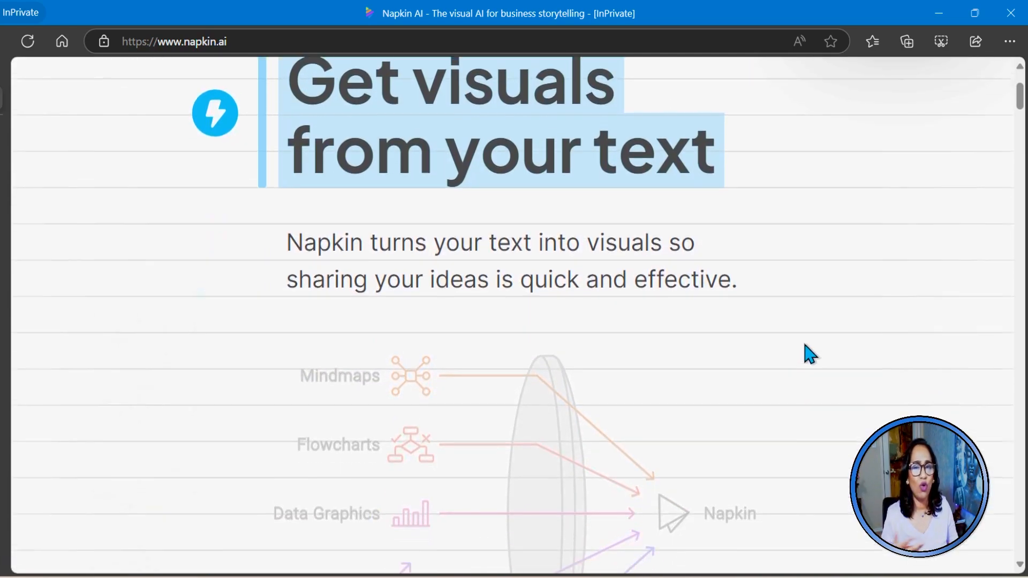
scroll(810, 354, "down", 9)
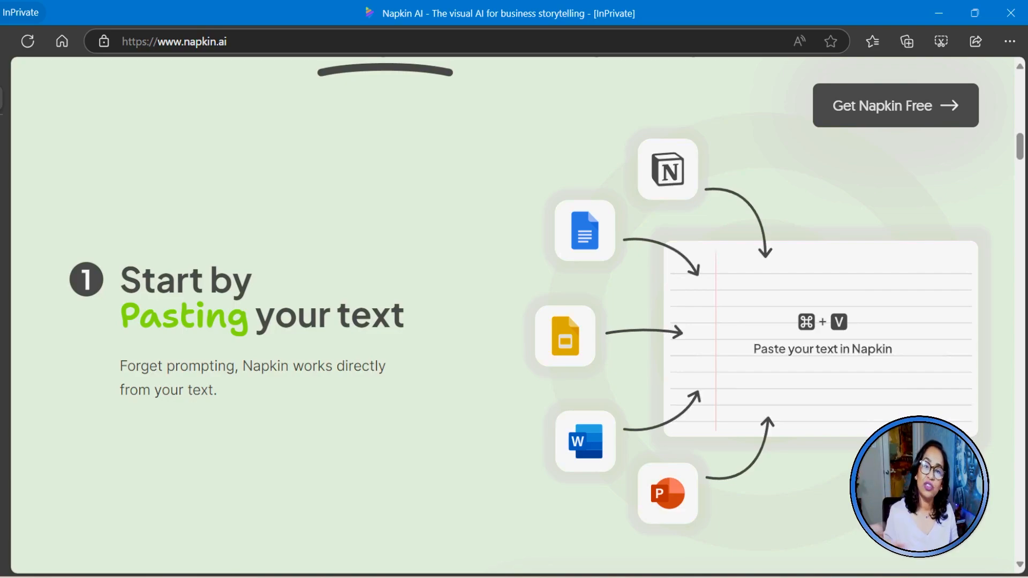
scroll(867, 435, "down", 5)
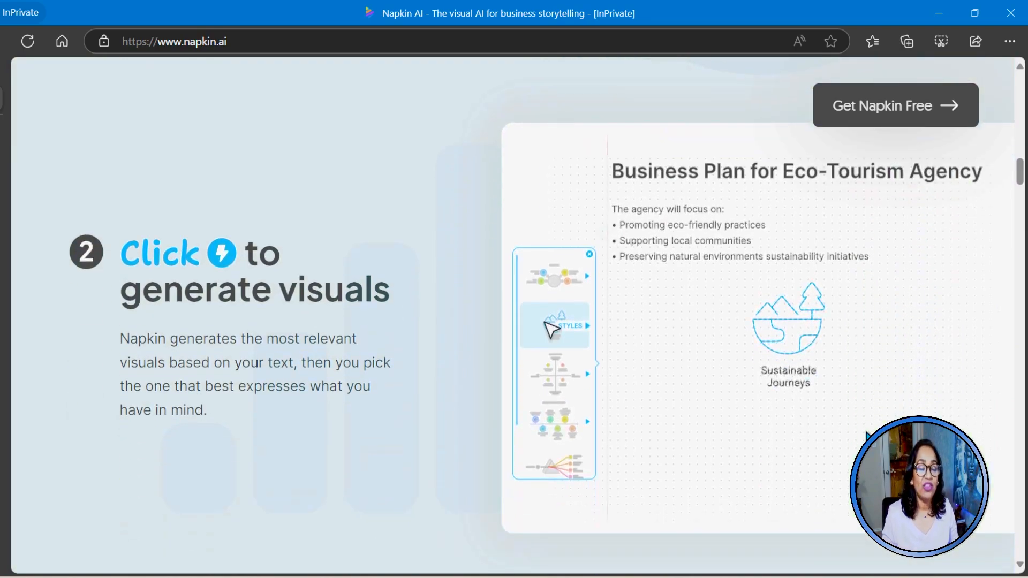
scroll(867, 434, "down", 10)
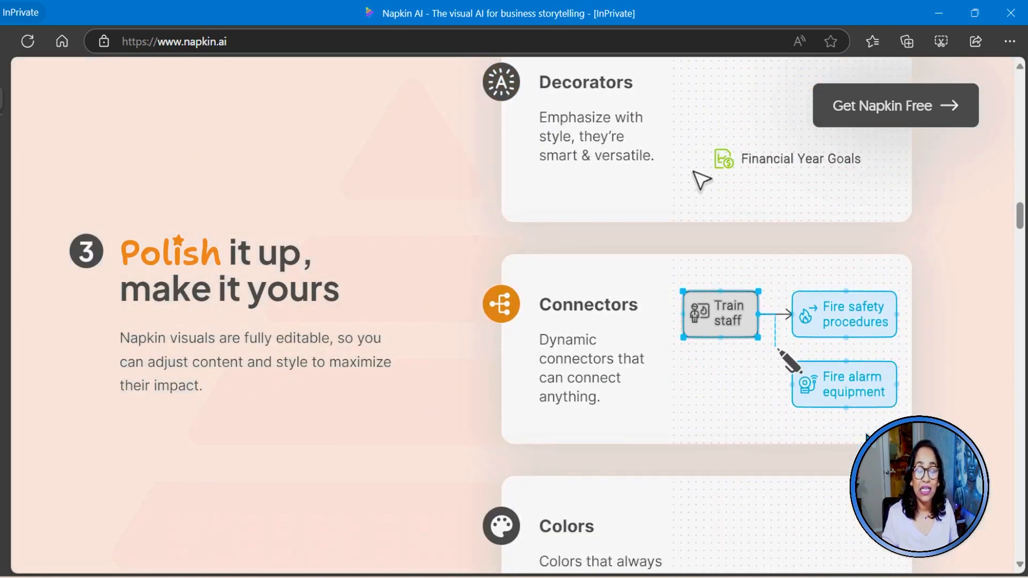
scroll(690, 424, "down", 2)
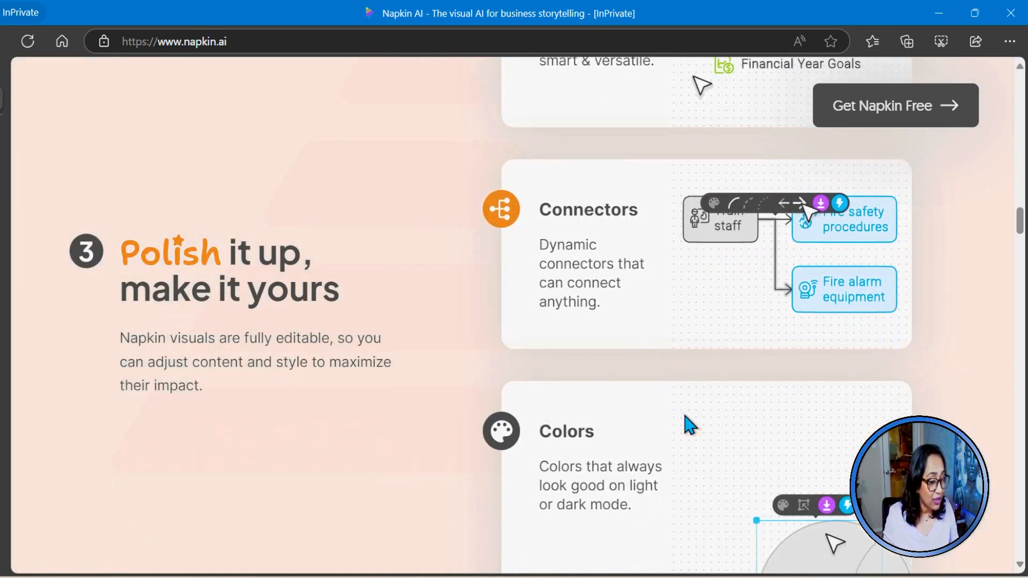
scroll(689, 425, "down", 5)
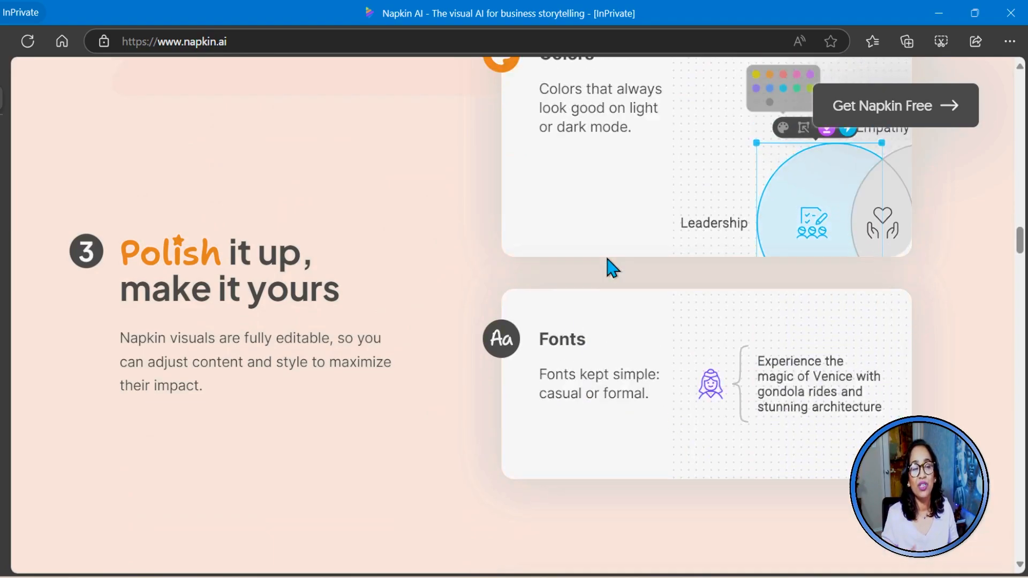
scroll(610, 266, "up", 10)
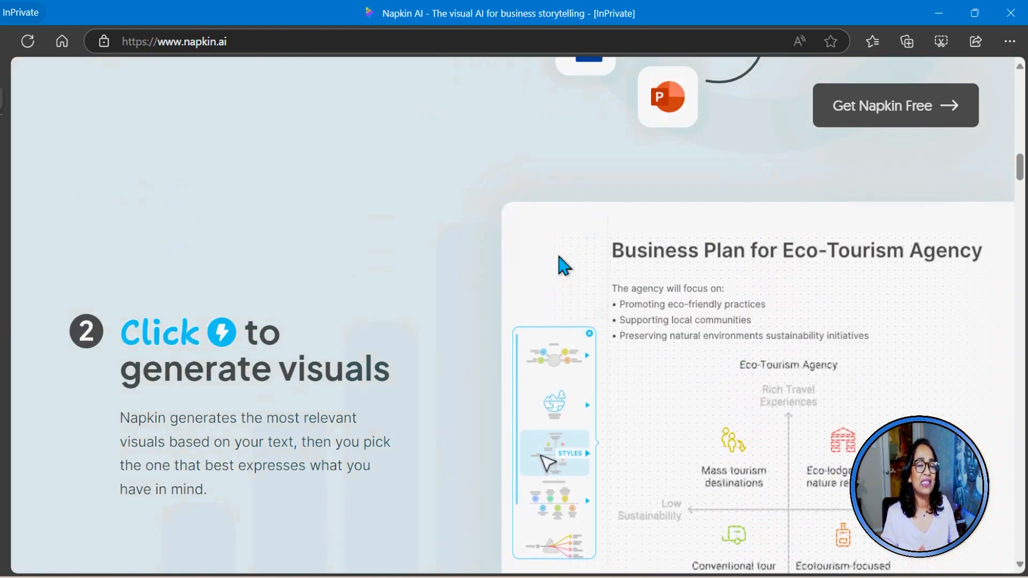
scroll(559, 266, "up", 15)
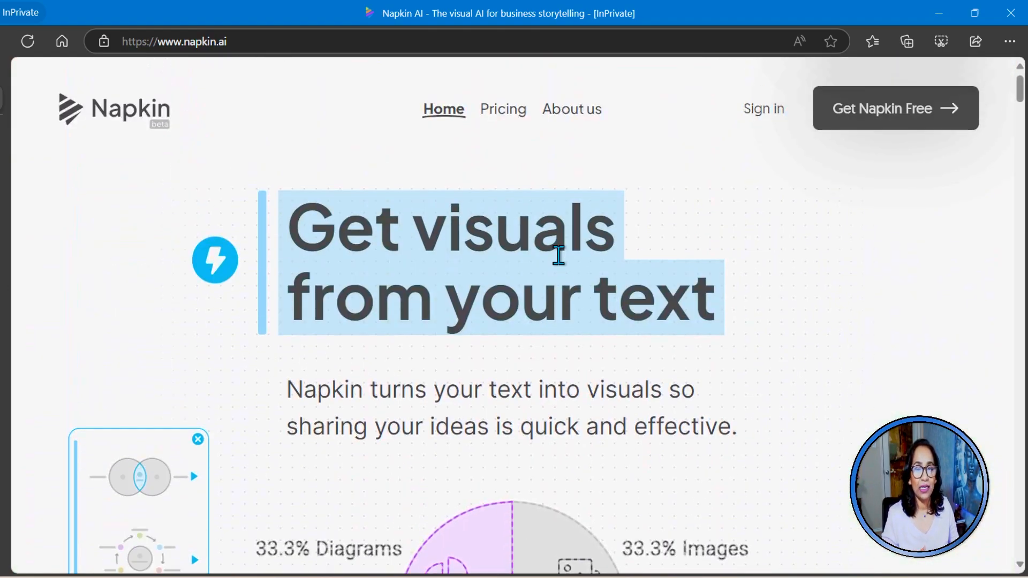
Open the Napkin pricing page and review the Starter, Professional and Enterprise plans
left_click(498, 114)
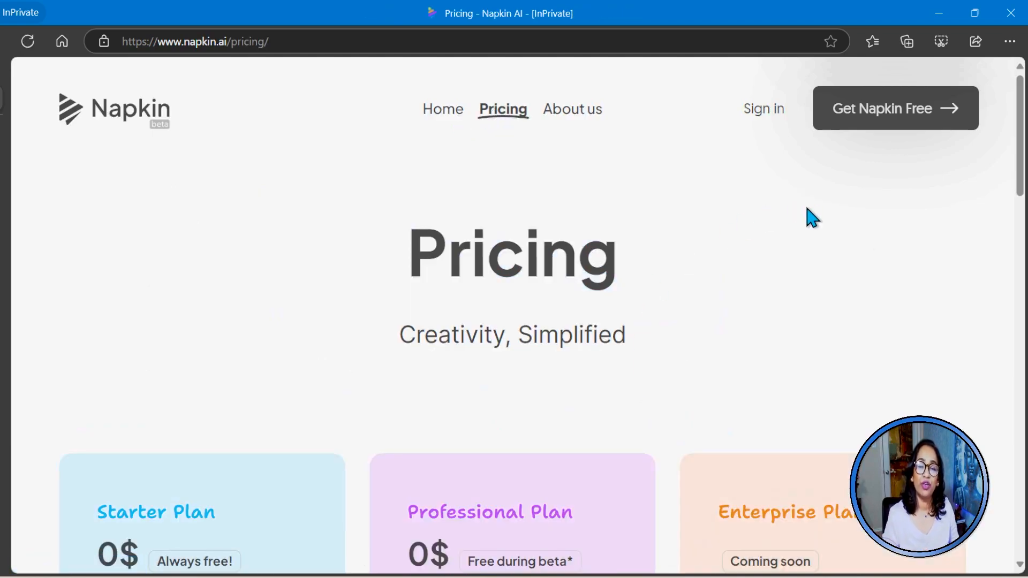
scroll(808, 246, "down", 3)
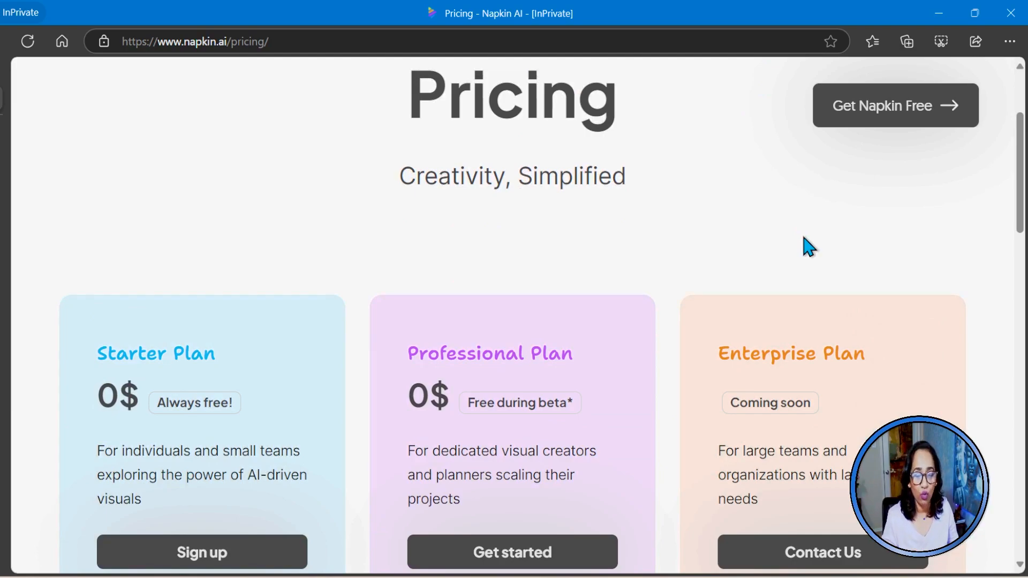
scroll(809, 247, "up", 3)
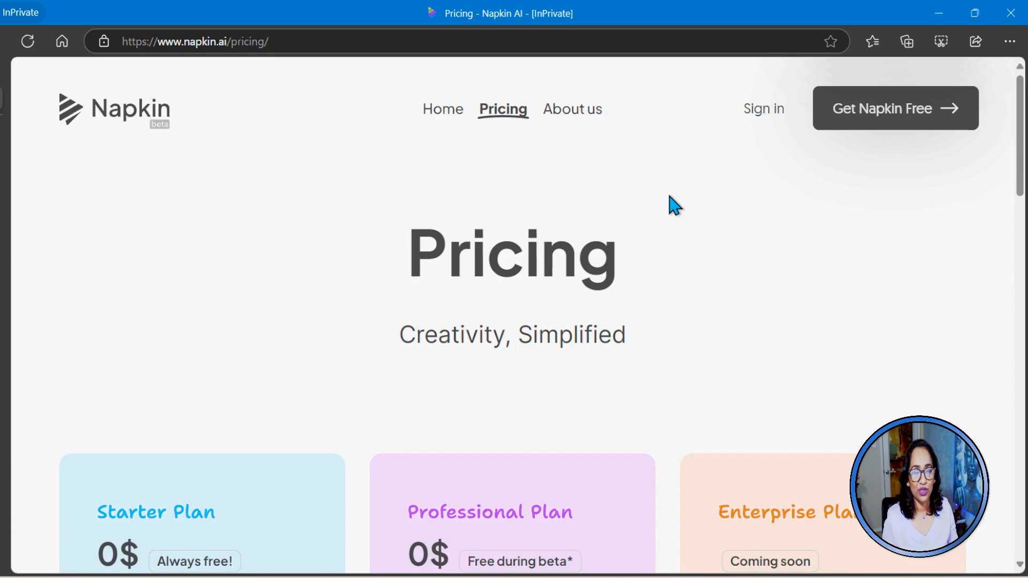
Switch to the Edge window with the signed-in Napkin app and start a new Napkin drafted with AI
mouse_move(476, 577)
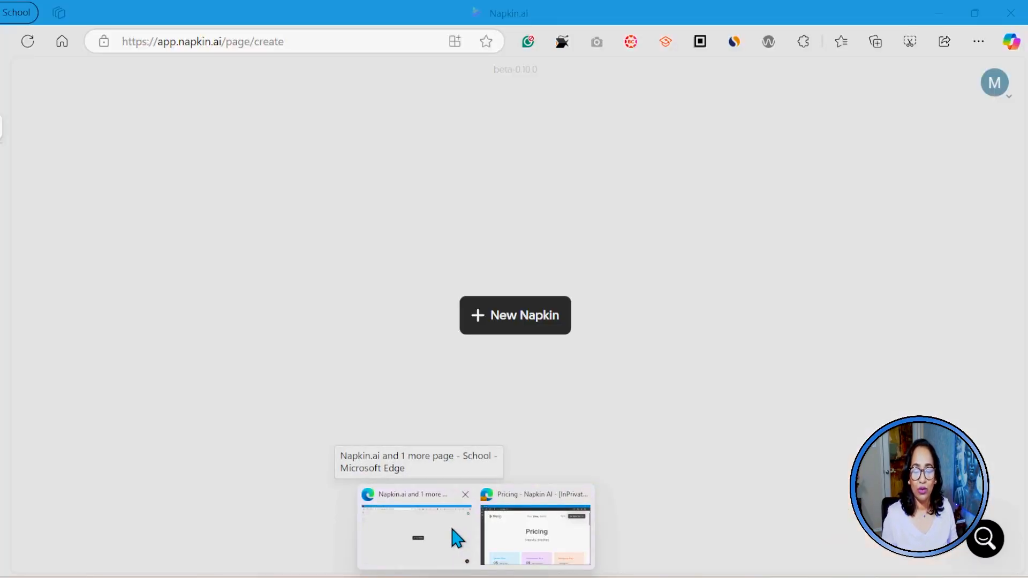
left_click(453, 533)
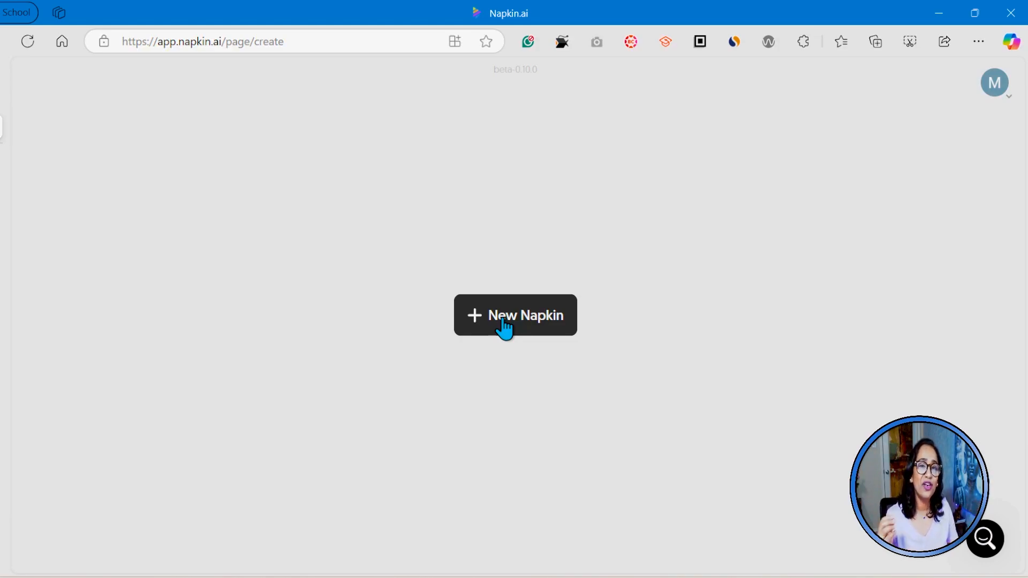
left_click(504, 327)
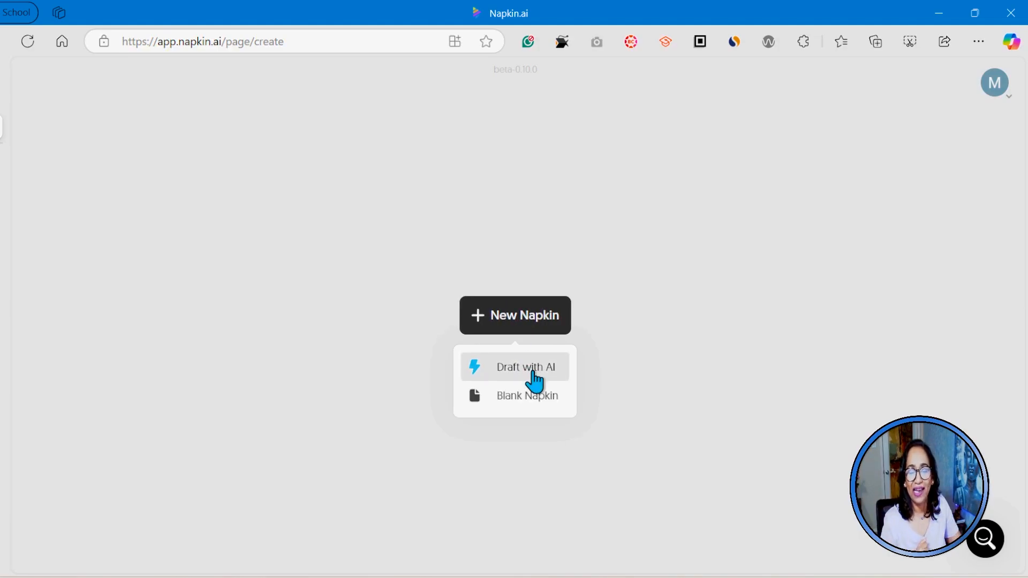
left_click(535, 381)
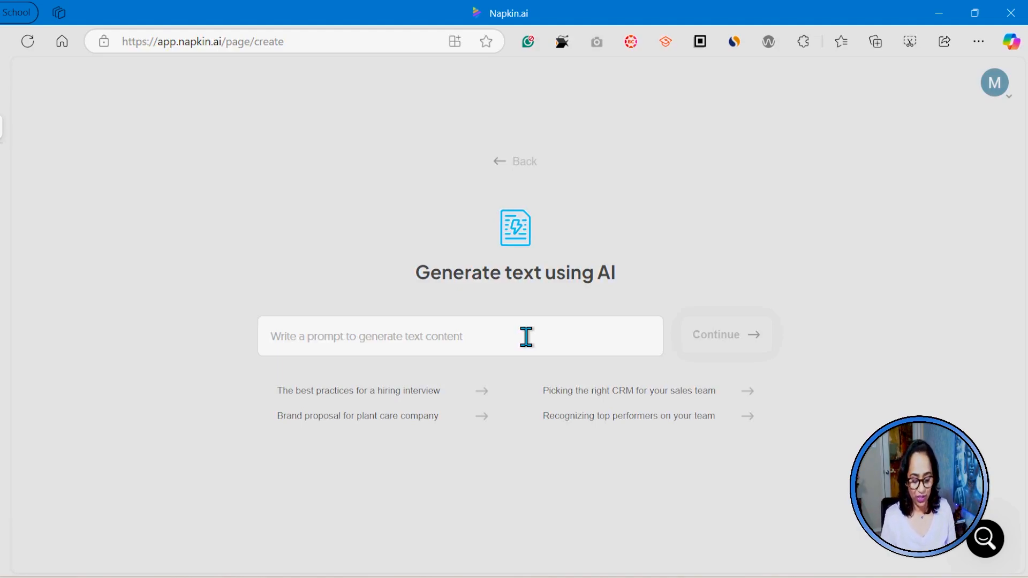
Generate the document text with AI from the prompt "Ethics of AI"
left_click(526, 336)
type("Ethics of")
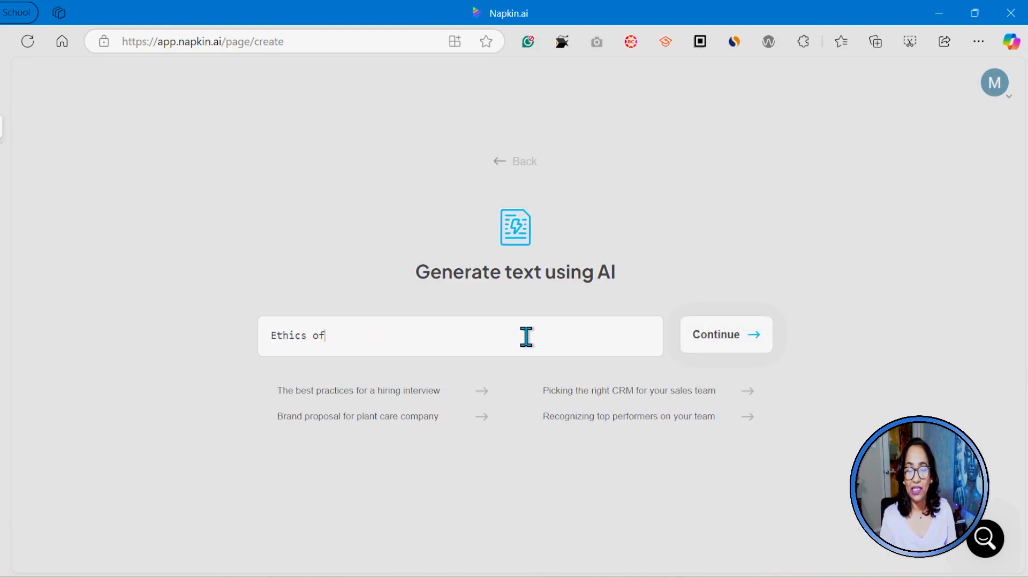
type(" AI")
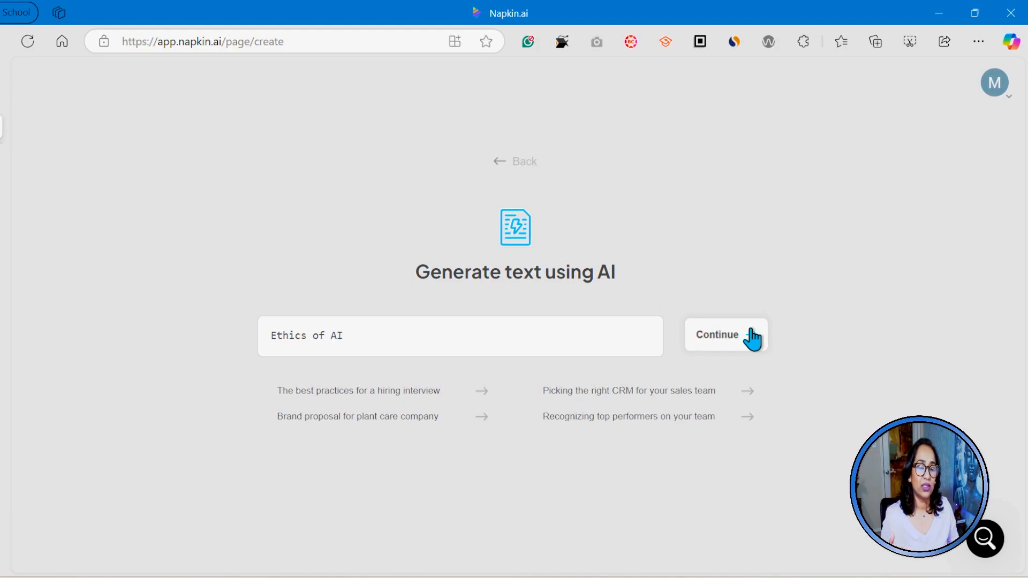
left_click(739, 341)
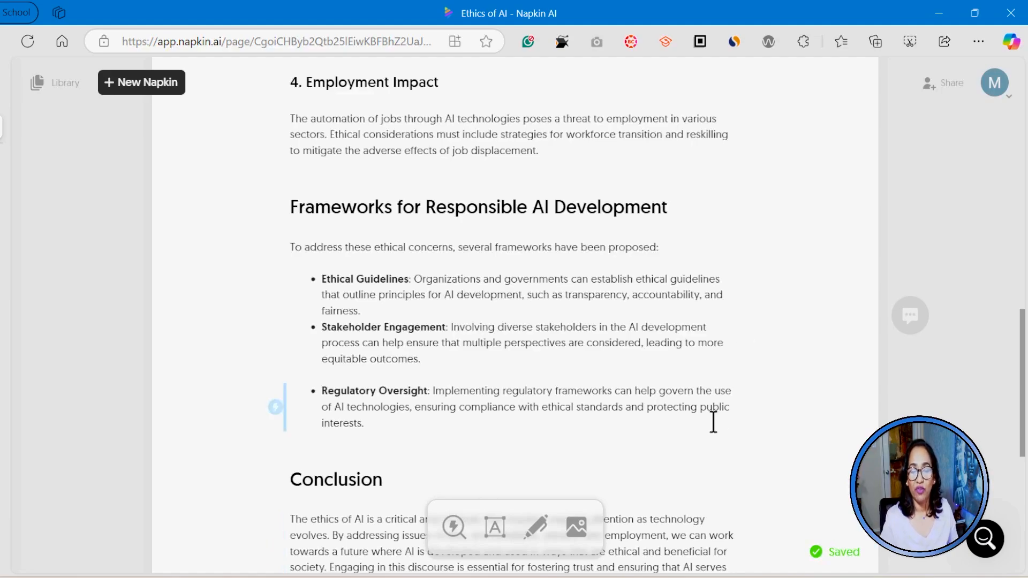
Read through the generated document, from the introduction and key ethical concerns to the frameworks for responsible AI development
scroll(753, 399, "up", 15)
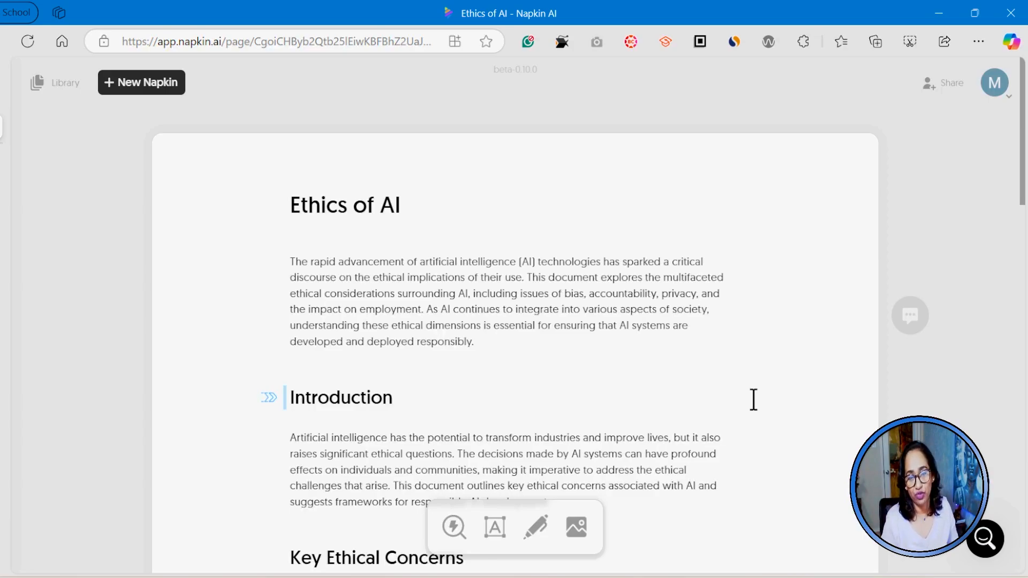
scroll(753, 396, "down", 2)
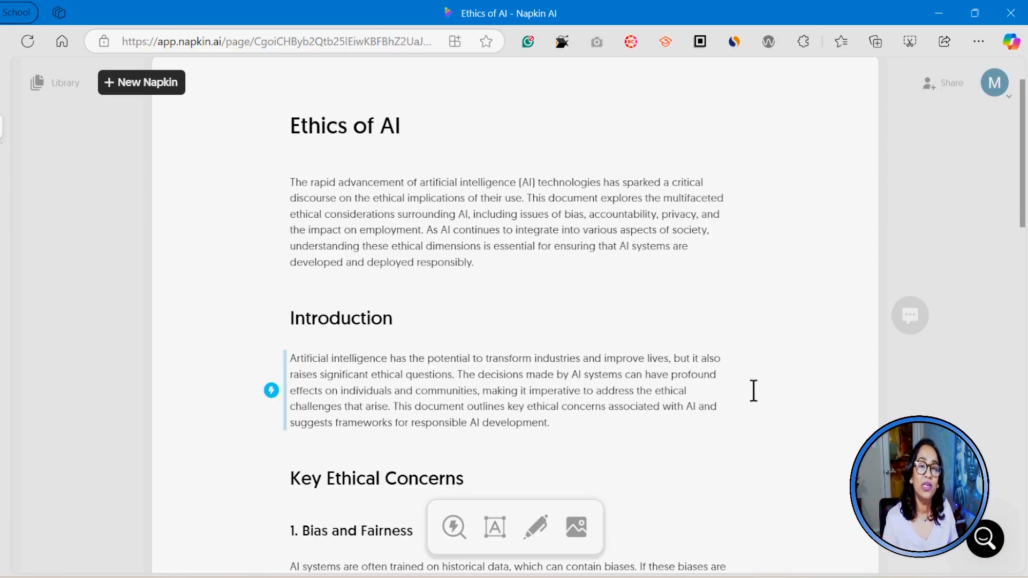
scroll(753, 390, "down", 2)
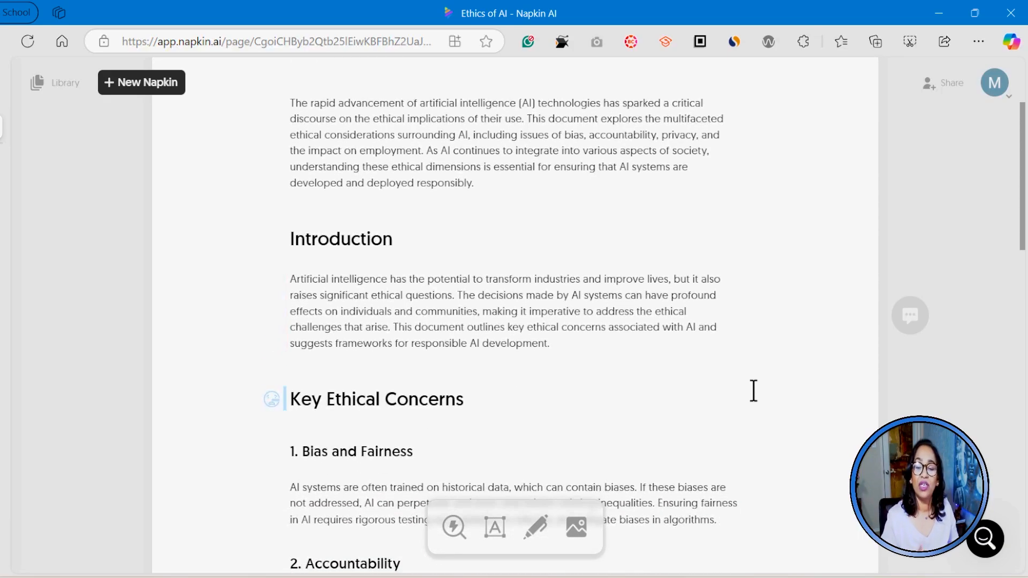
scroll(754, 391, "down", 2)
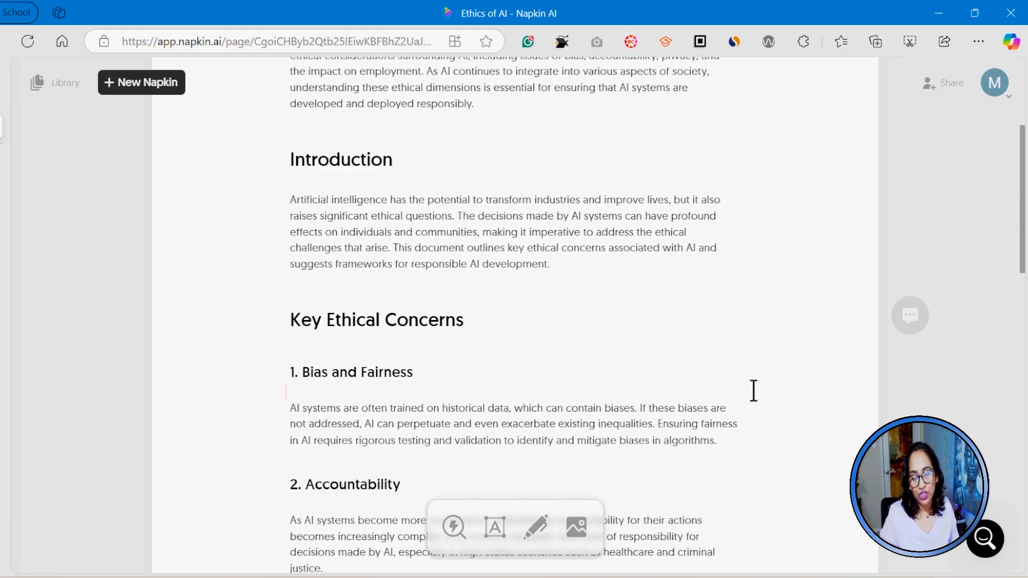
scroll(753, 391, "down", 8)
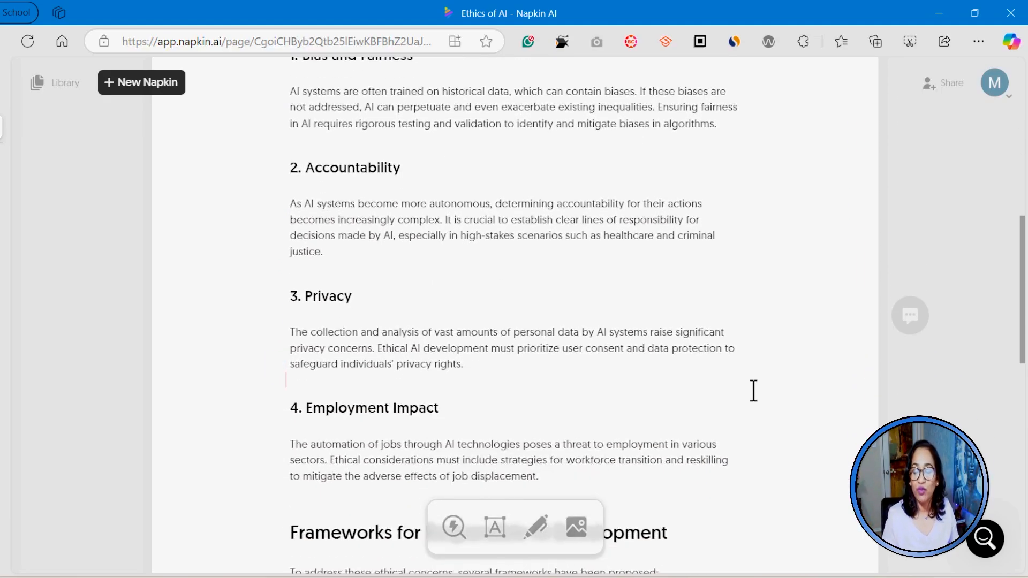
scroll(753, 391, "down", 4)
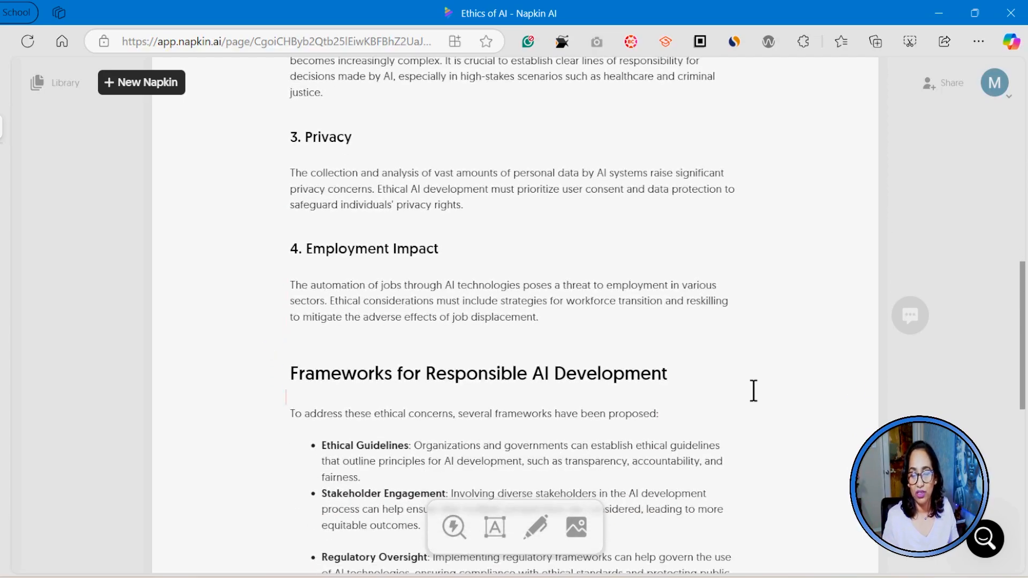
scroll(753, 391, "down", 4)
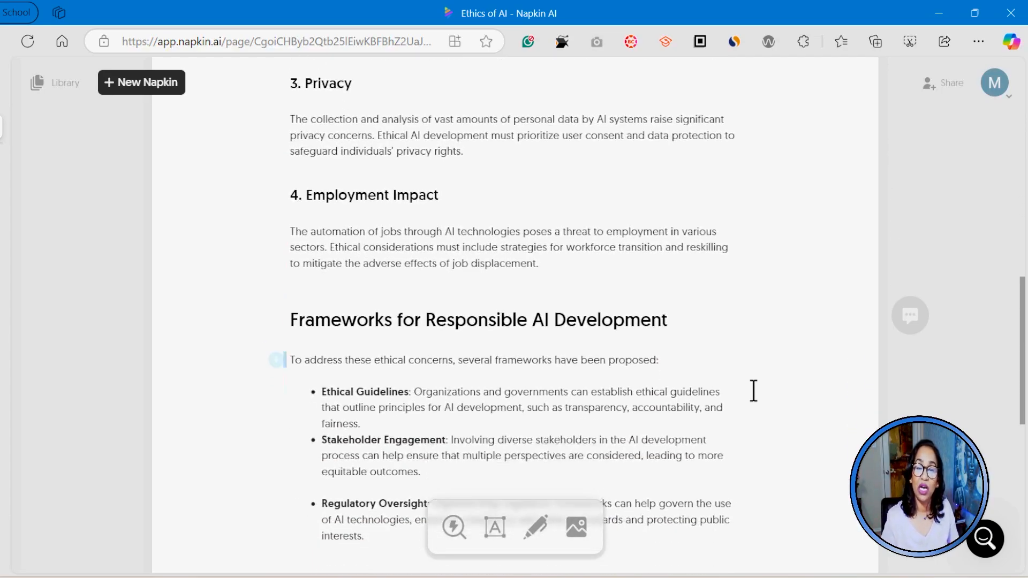
scroll(753, 391, "up", 8)
scroll(753, 391, "up", 10)
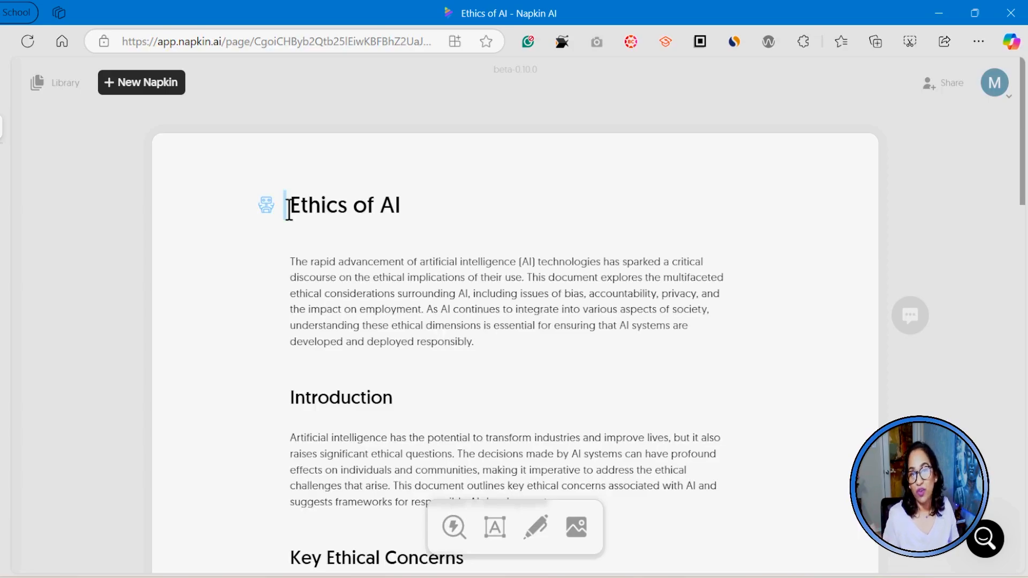
Insert the suggested robot icon beside the "Ethics of AI" title and colour it blue
left_click(266, 214)
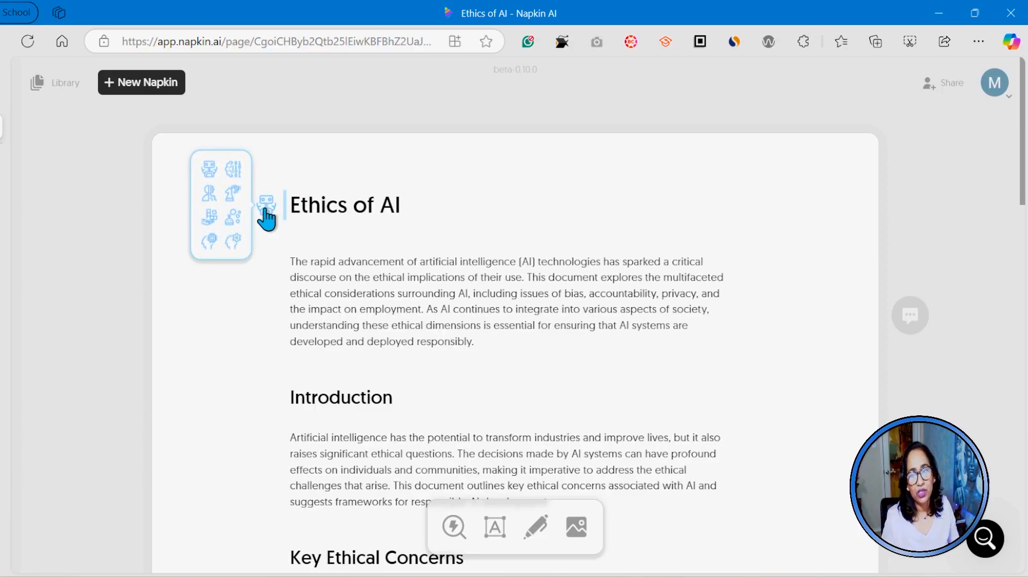
left_click(265, 209)
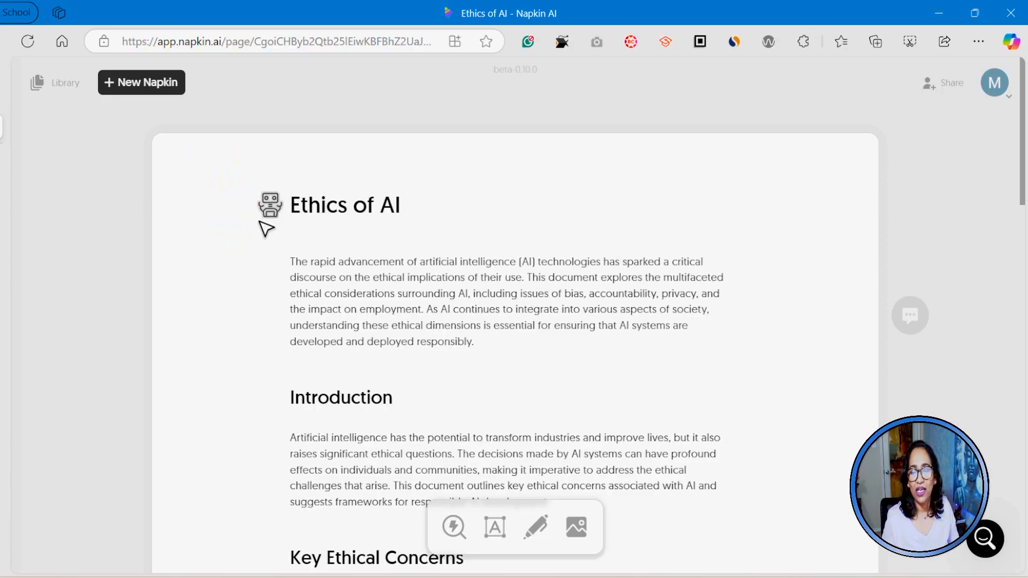
left_click(271, 207)
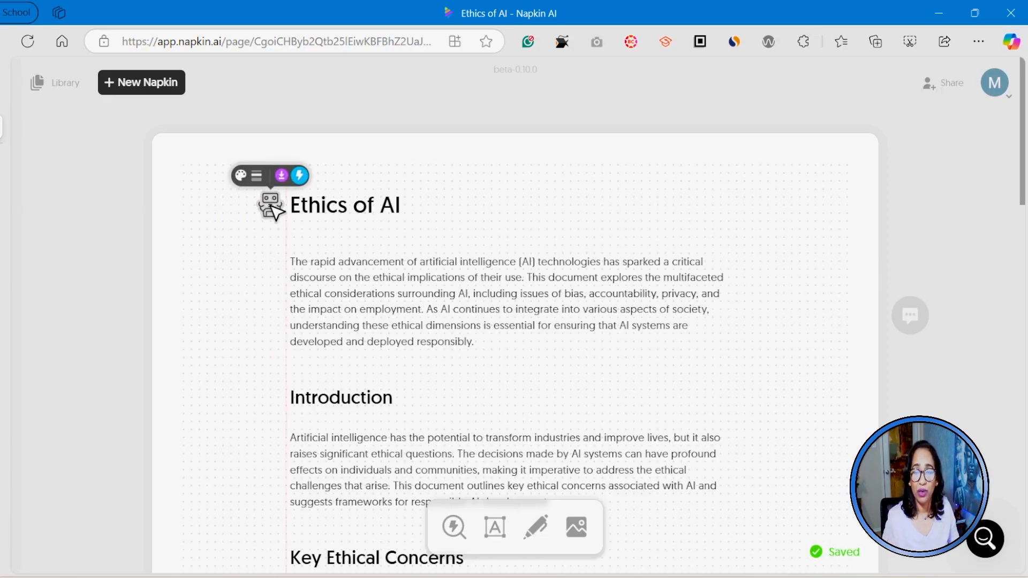
left_click(241, 177)
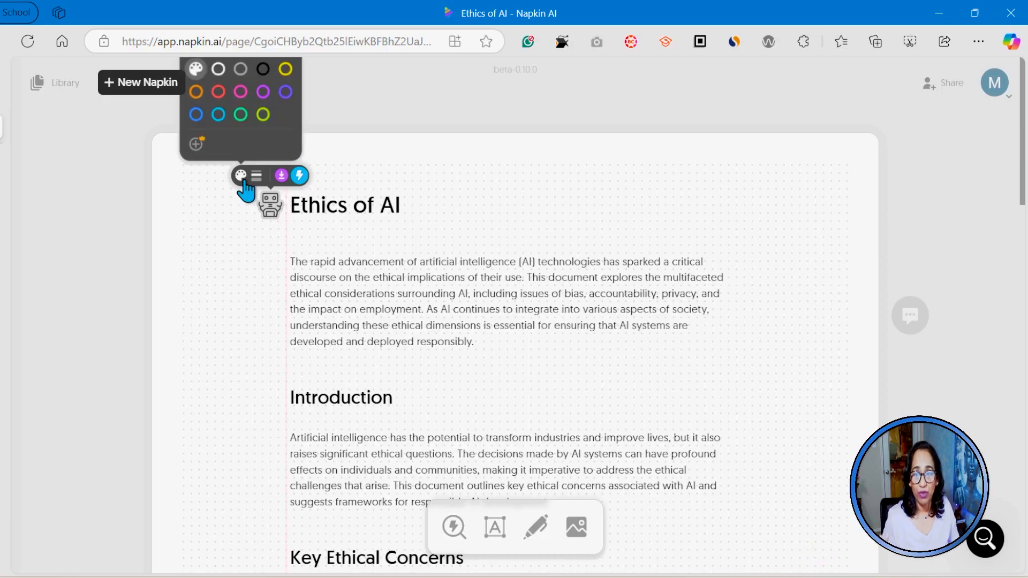
left_click(196, 115)
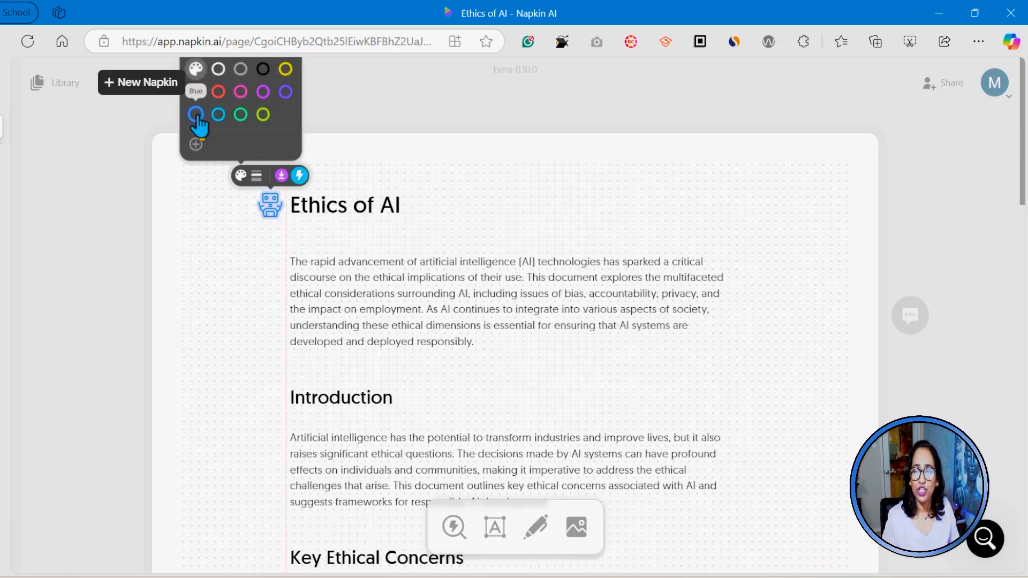
Increase the robot icon's line thickness and try the sharp and marker line styles before returning to the rounded style
left_click(257, 176)
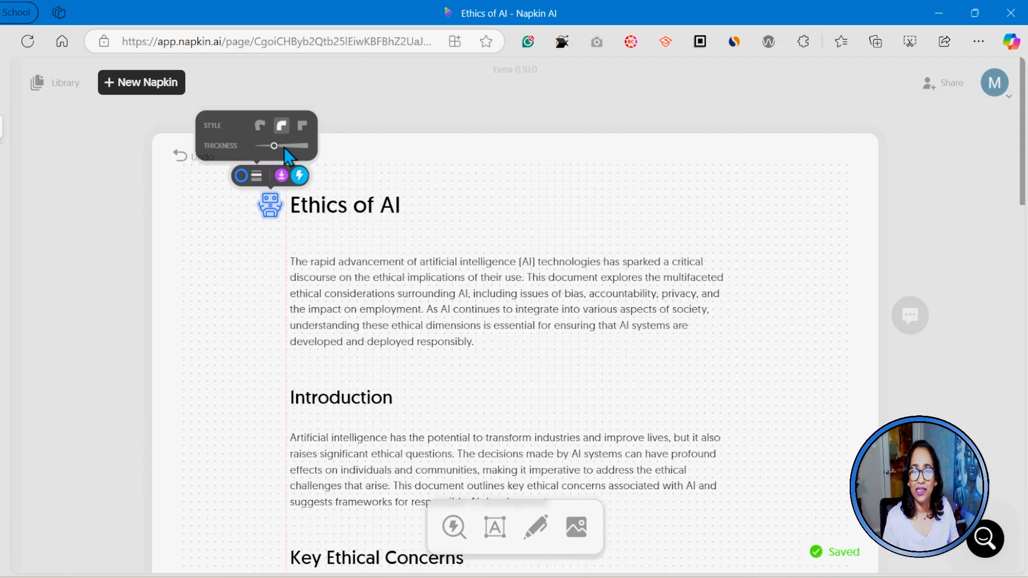
left_click_drag(272, 148, 287, 147)
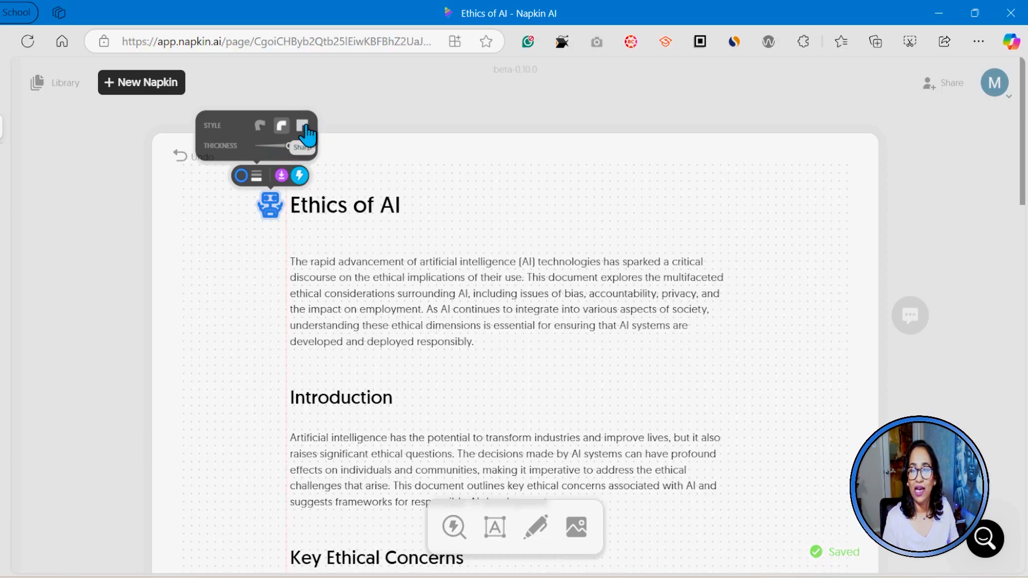
left_click(303, 126)
left_click(261, 126)
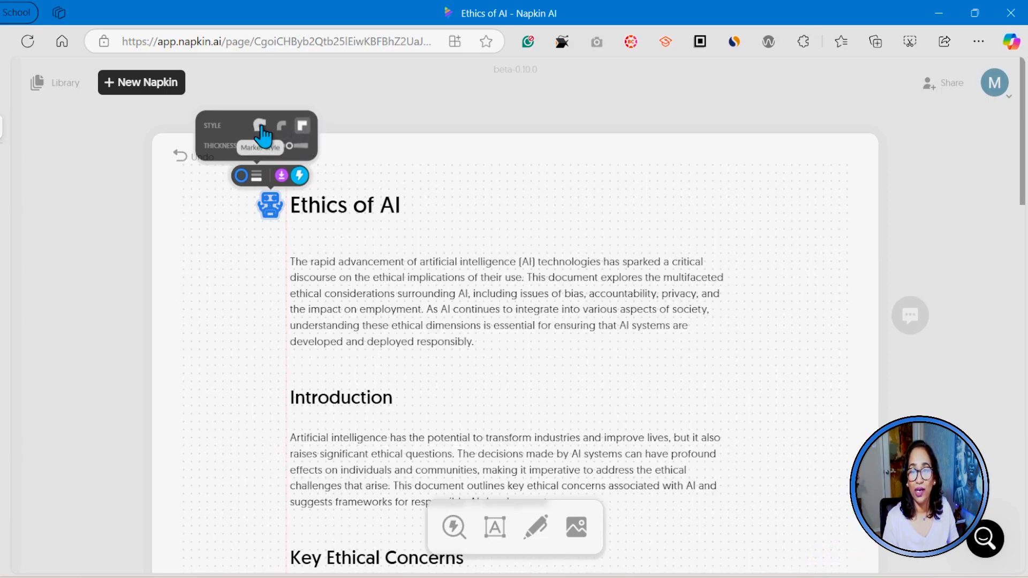
left_click(282, 127)
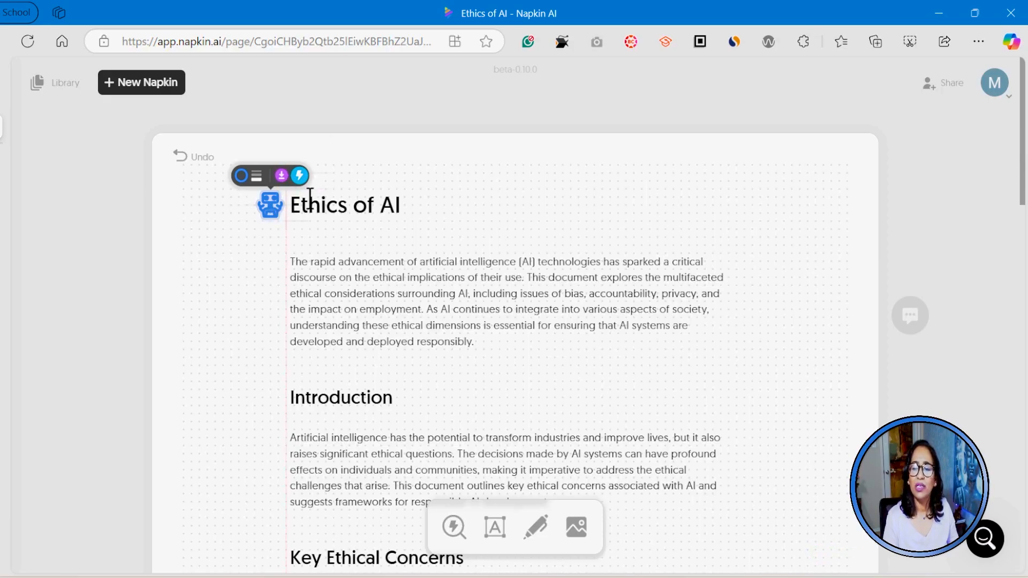
Generate visuals for the document's opening paragraph and preview the suggested two-circle Venn diagram on responsible AI development
left_click(324, 232)
mouse_move(298, 263)
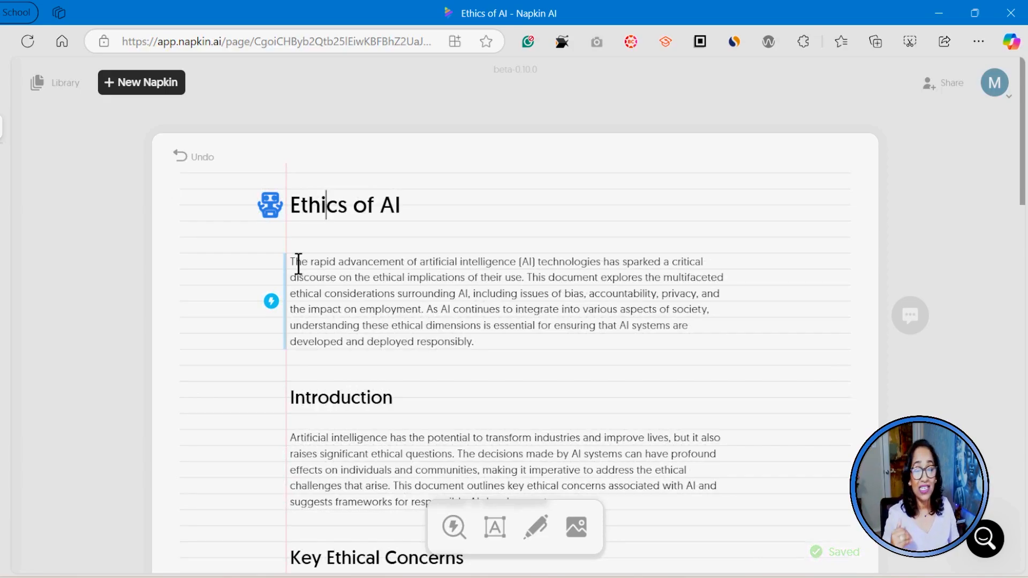
left_click(274, 310)
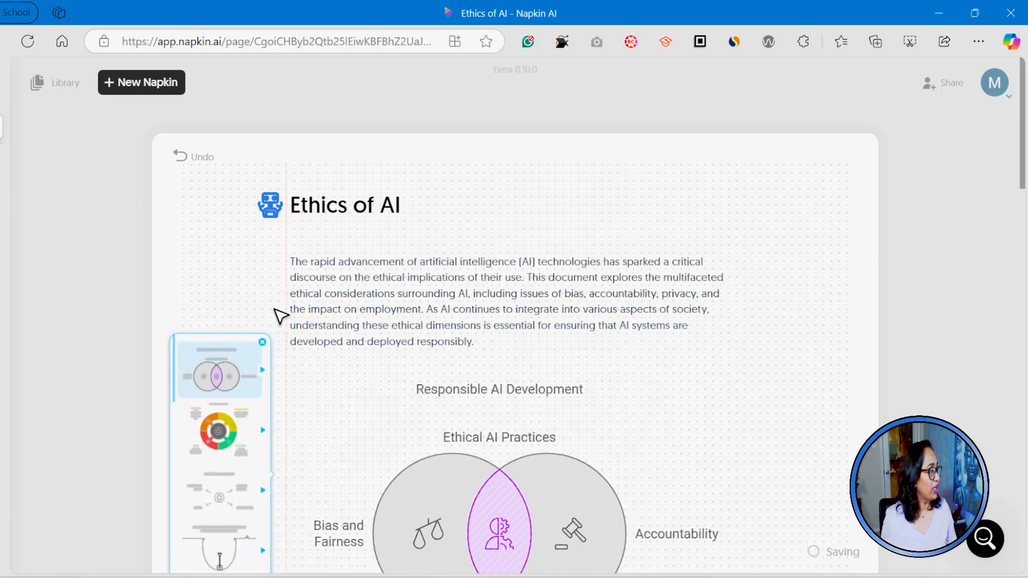
scroll(624, 353, "down", 1)
scroll(624, 354, "down", 3)
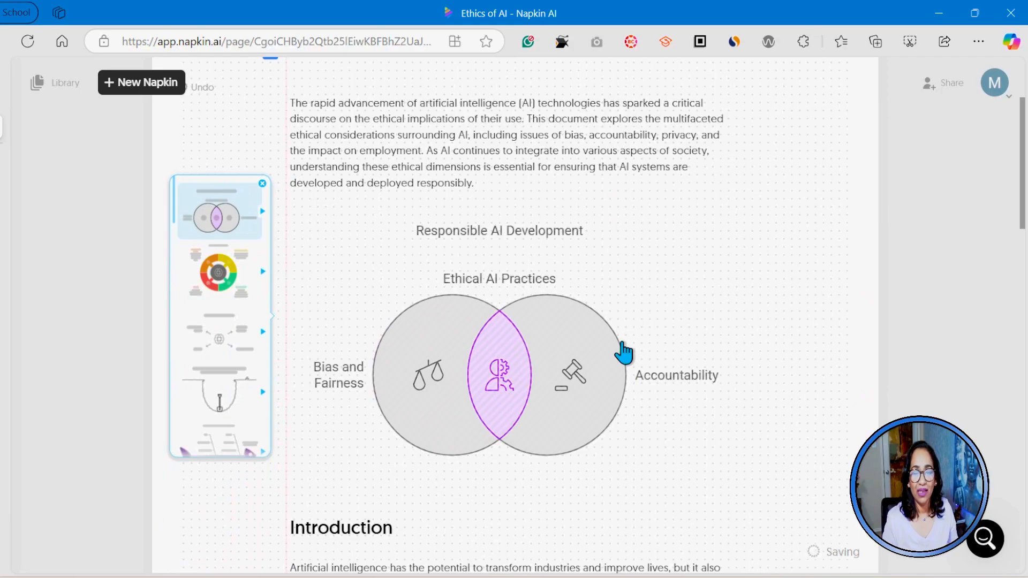
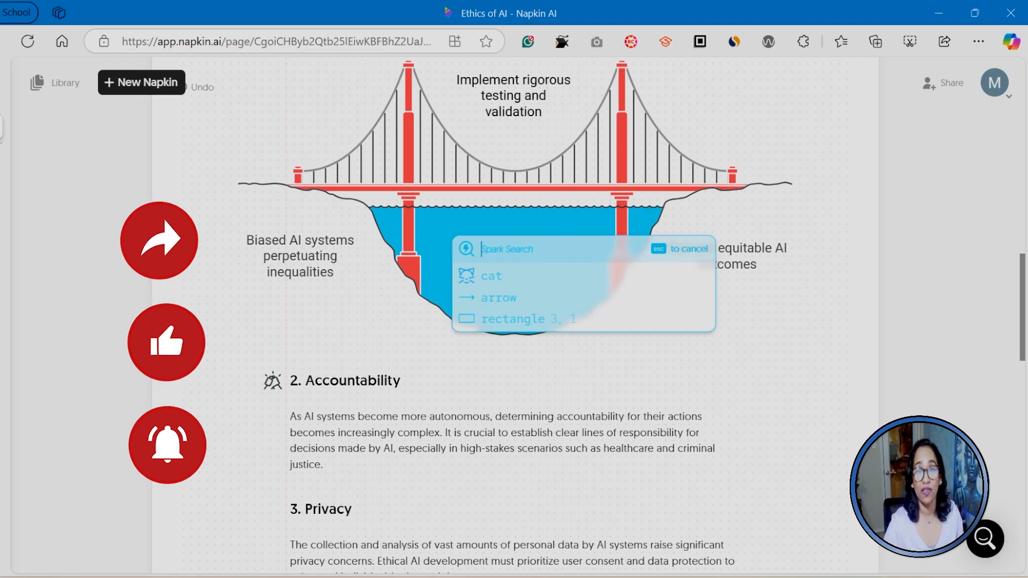
Insert a fish icon in the blue water beneath the bridge and surround it with the radiating-lines frame
type("fish")
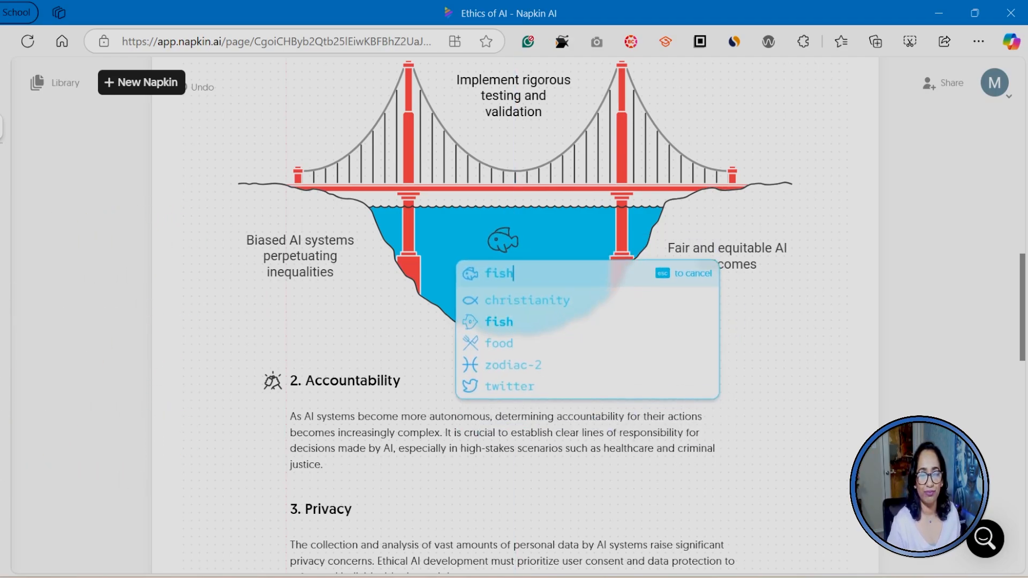
key("Return")
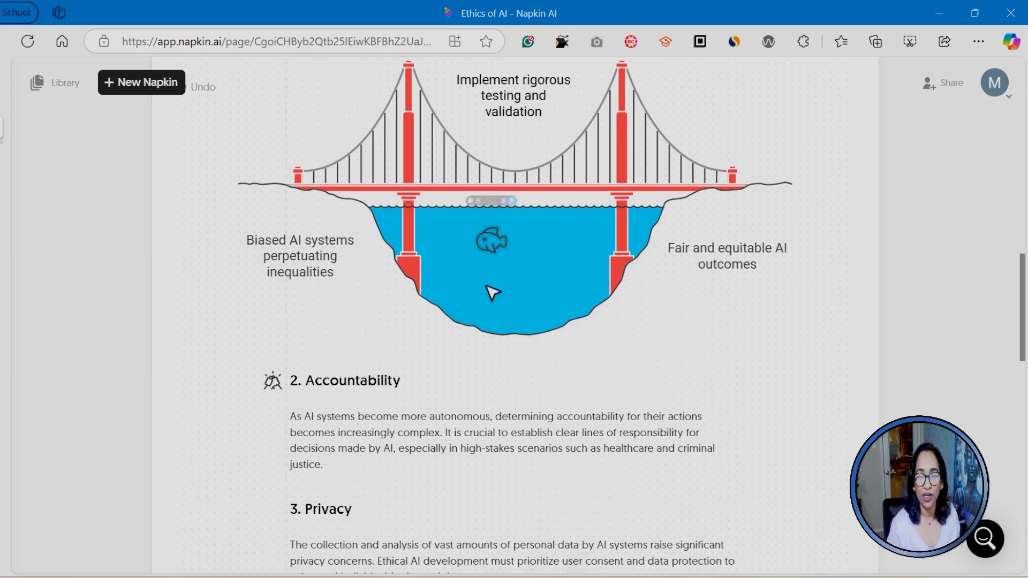
left_click(448, 193)
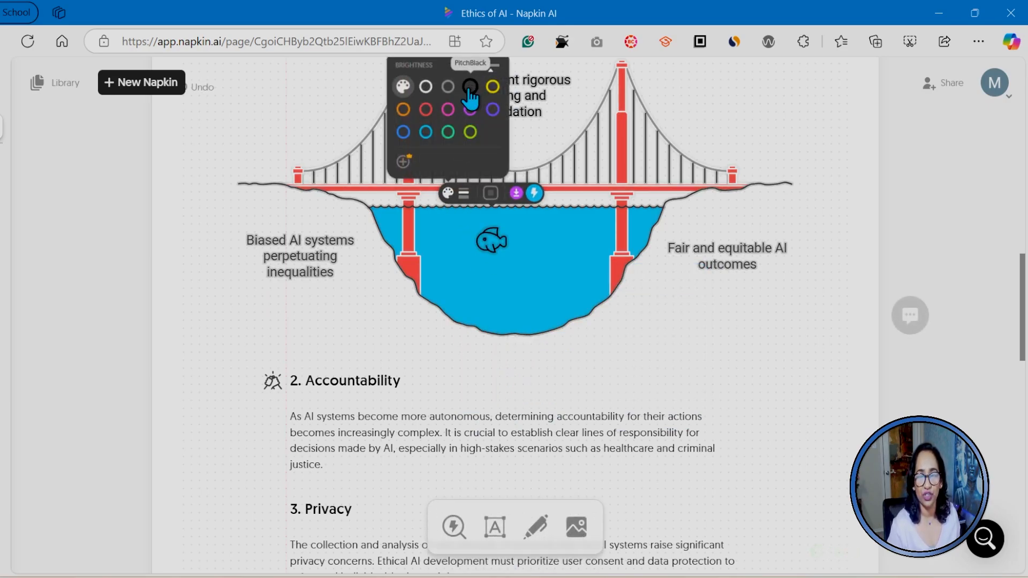
left_click(464, 195)
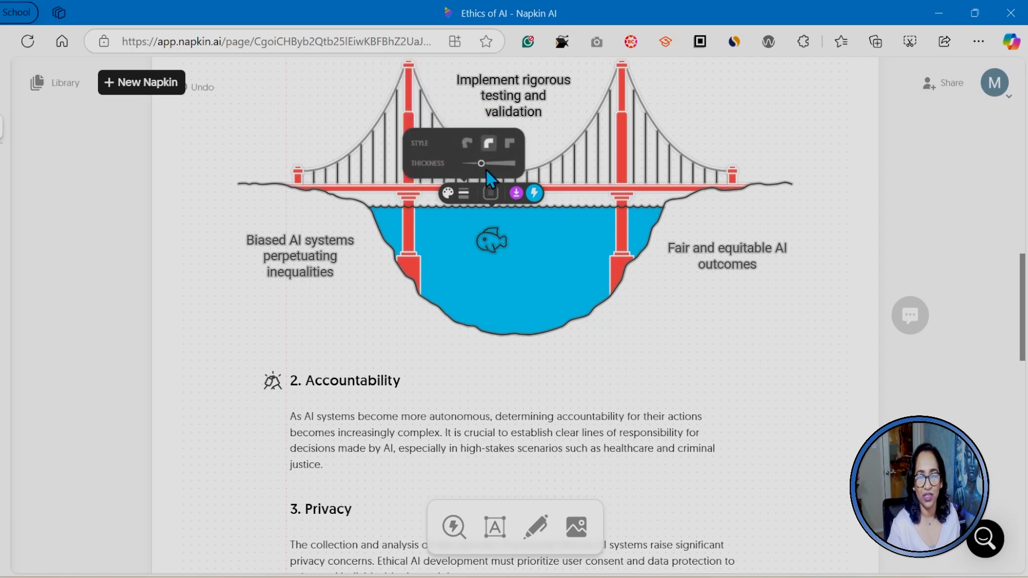
left_click(491, 192)
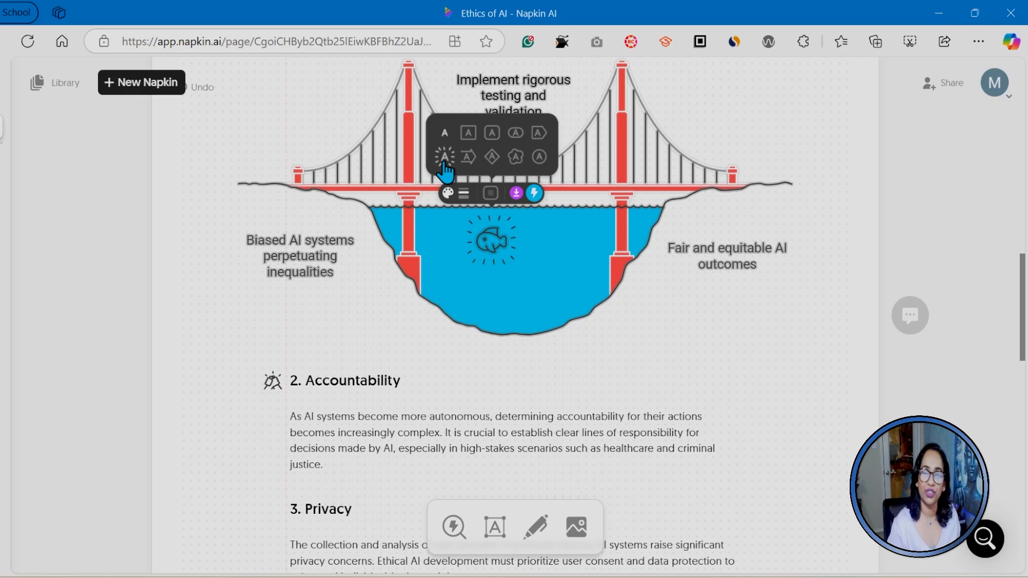
left_click(444, 159)
left_click(667, 324)
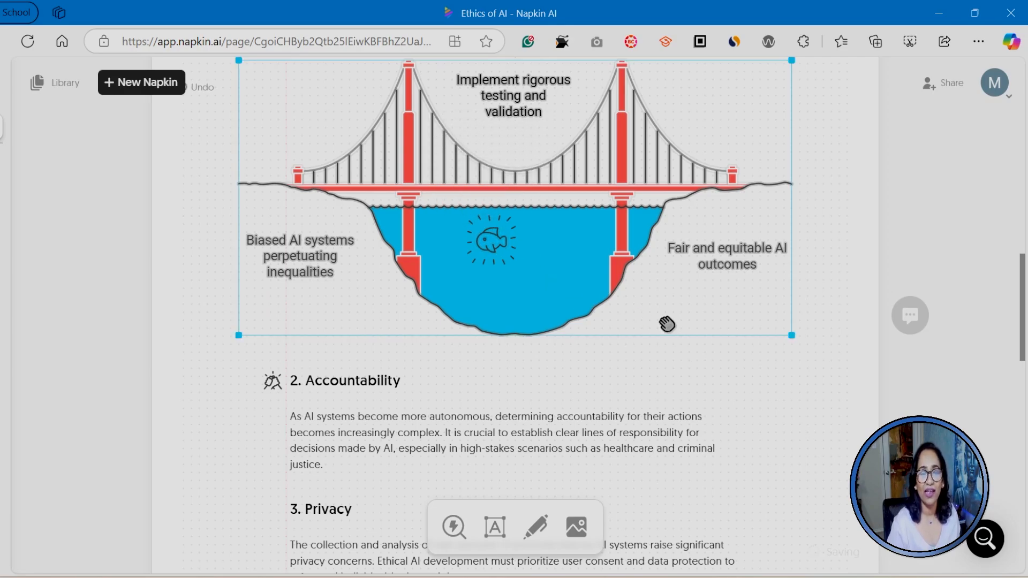
Try placing a dog icon between the bridge illustration and the "2. Accountability" section, and delete it again
left_click(462, 537)
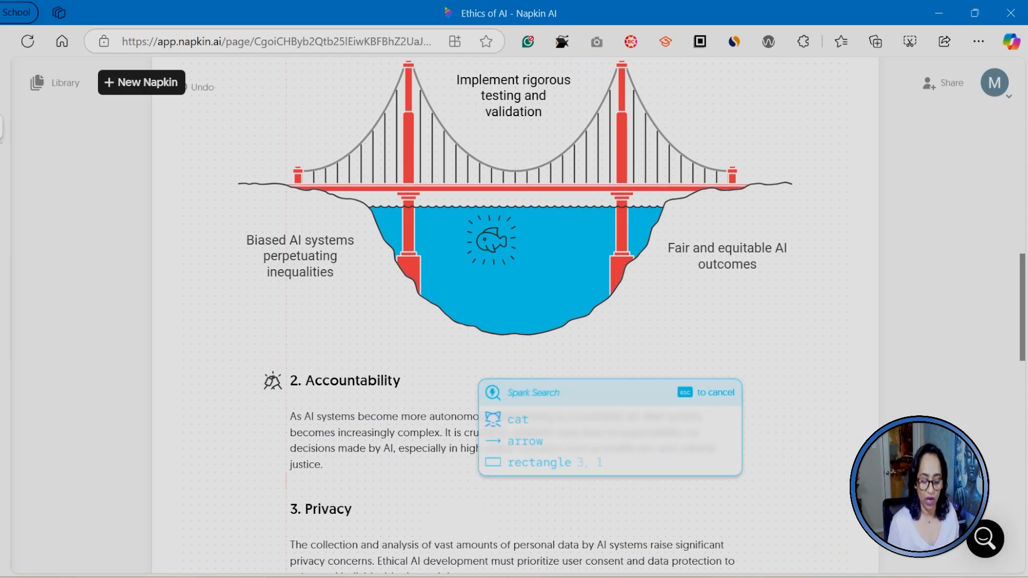
type("dog")
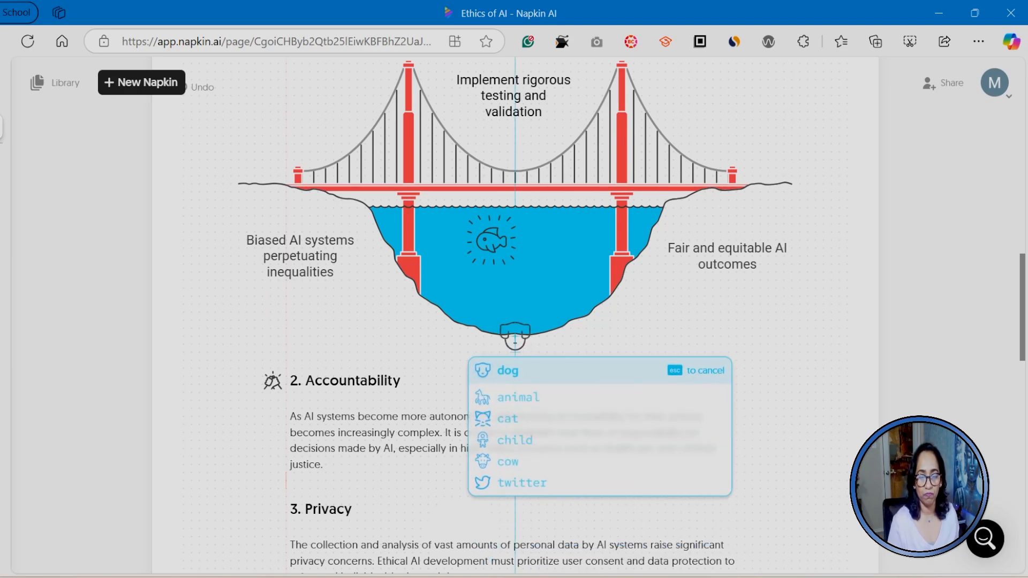
scroll(538, 376, "down", 5)
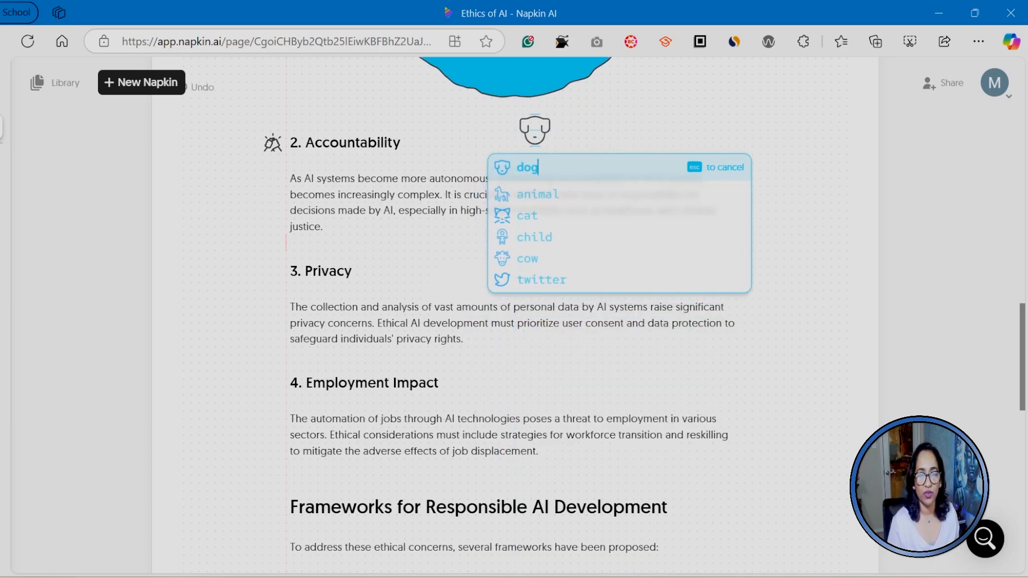
left_click(534, 131)
left_click(642, 126)
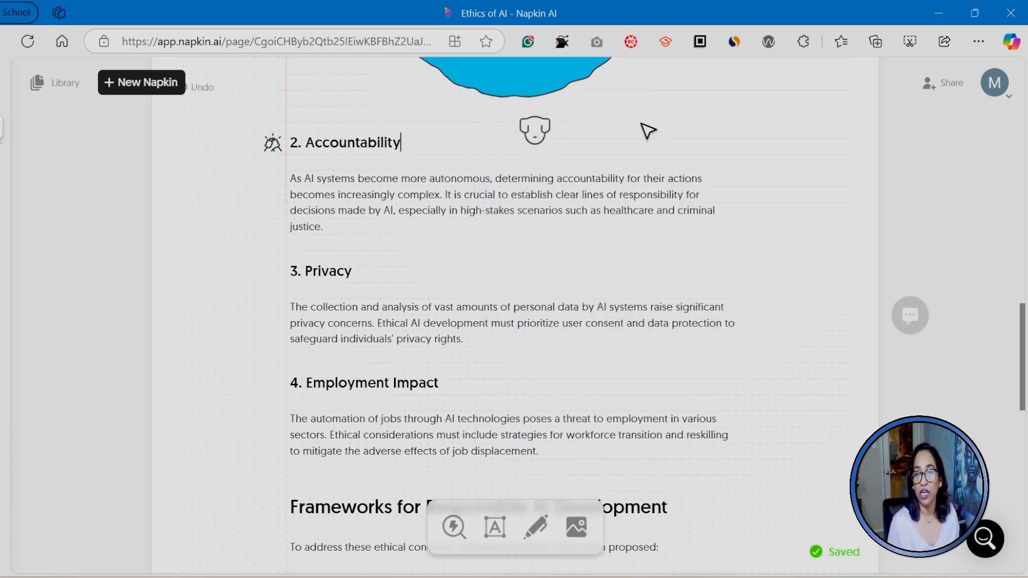
left_click(533, 134)
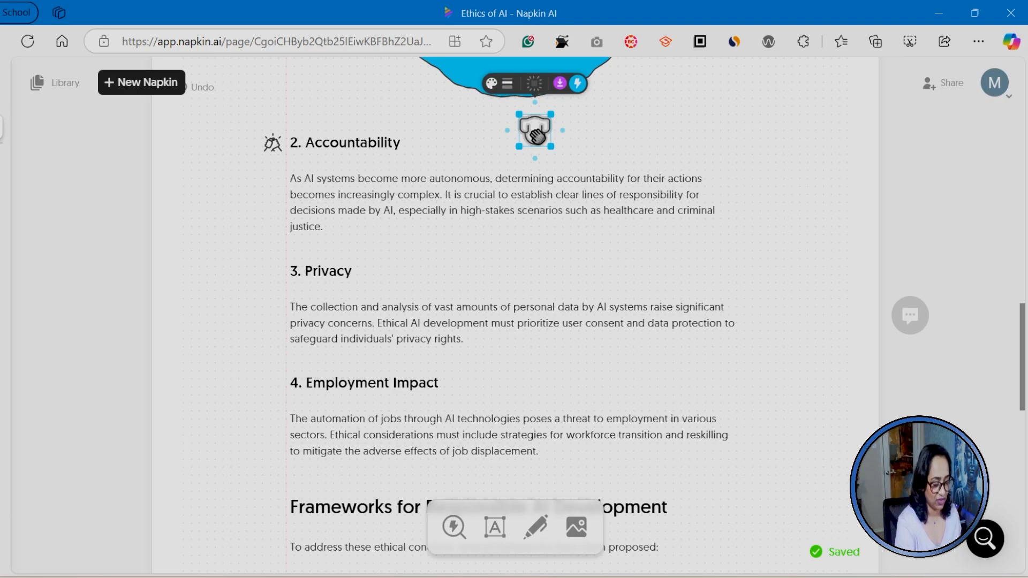
key("Delete")
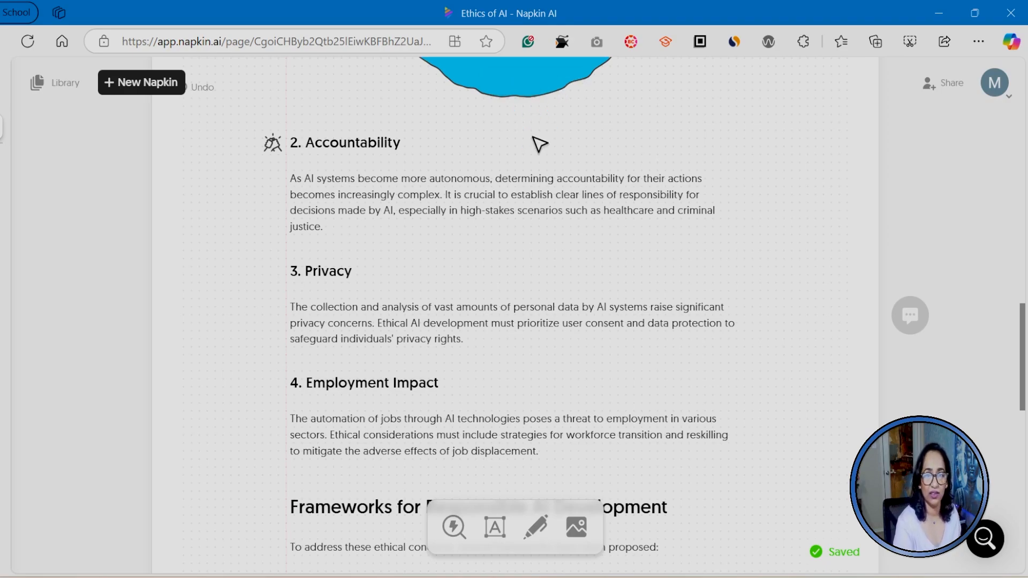
Add the label "and integrity" beside the Accountability heading and "AI systems must have human in loop." at the end of its paragraph
left_click(496, 529)
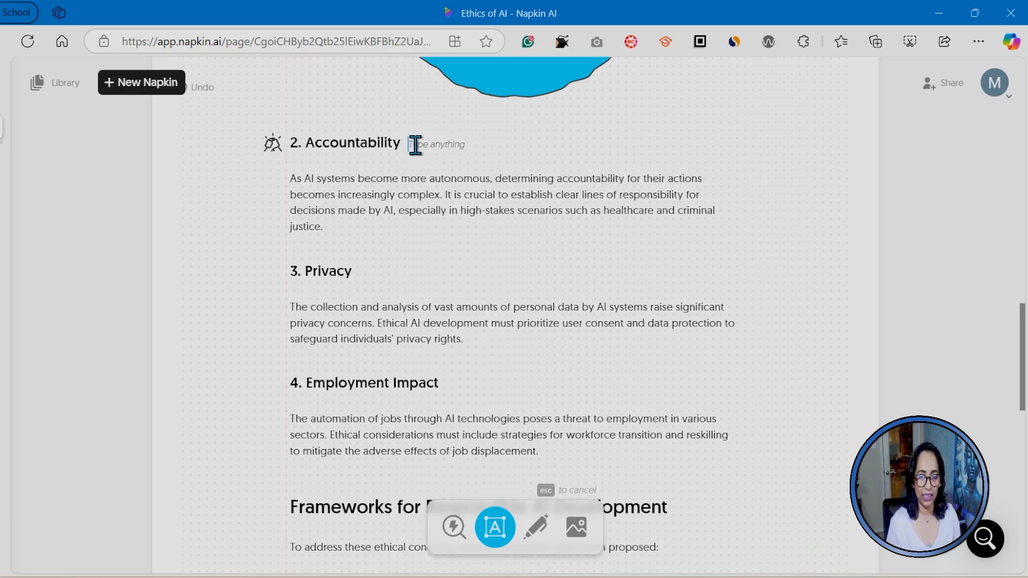
type("and integrity")
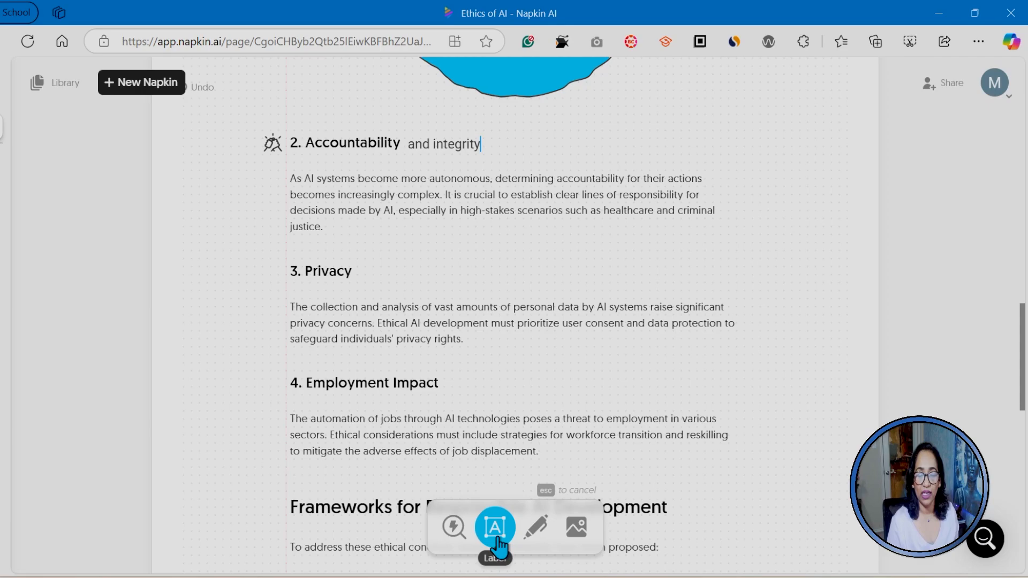
left_click(408, 282)
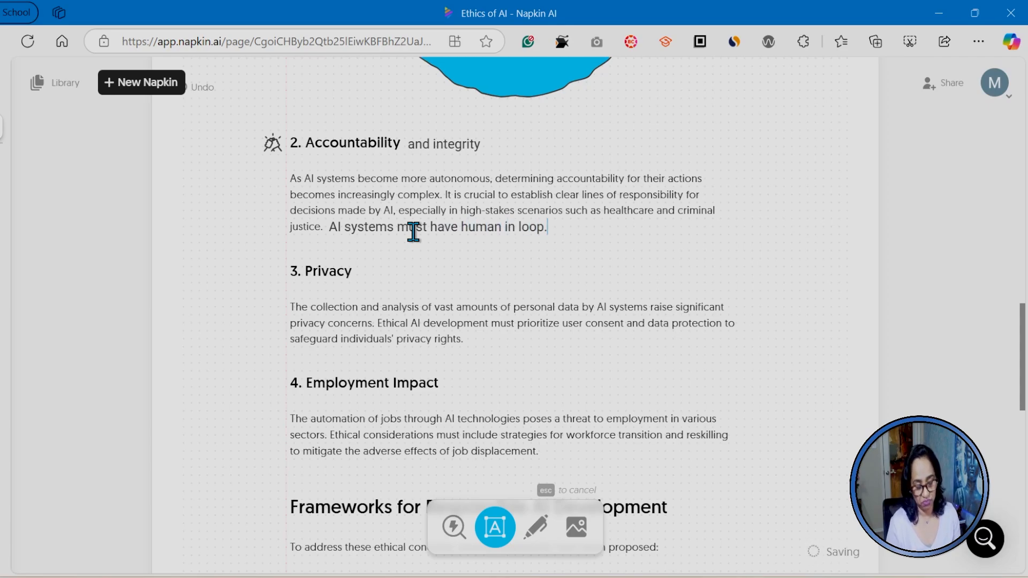
key("Escape")
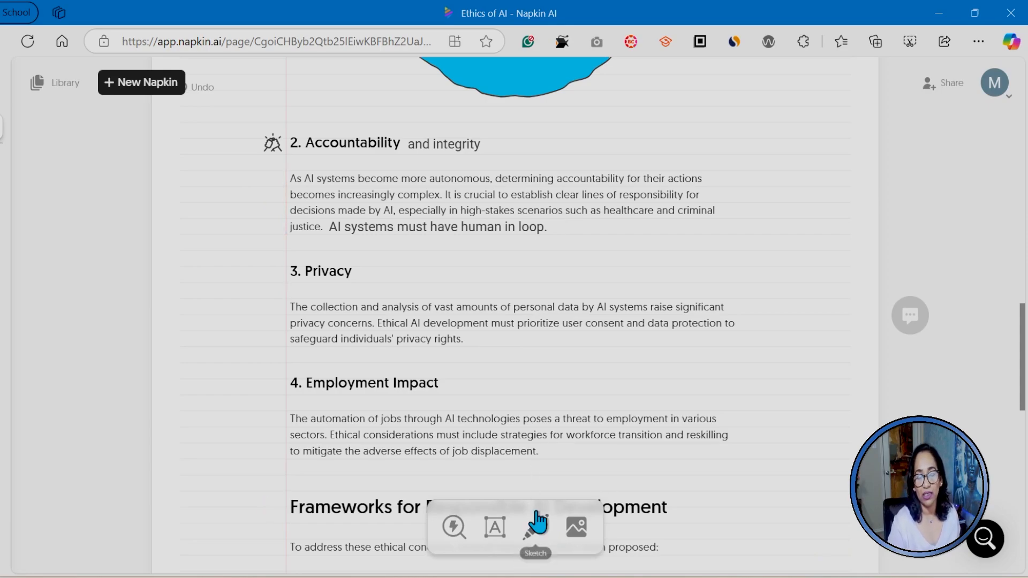
Sketch a large box below the Conclusion paragraph and convert it to a clean rectangle
scroll(556, 363, "down", 6)
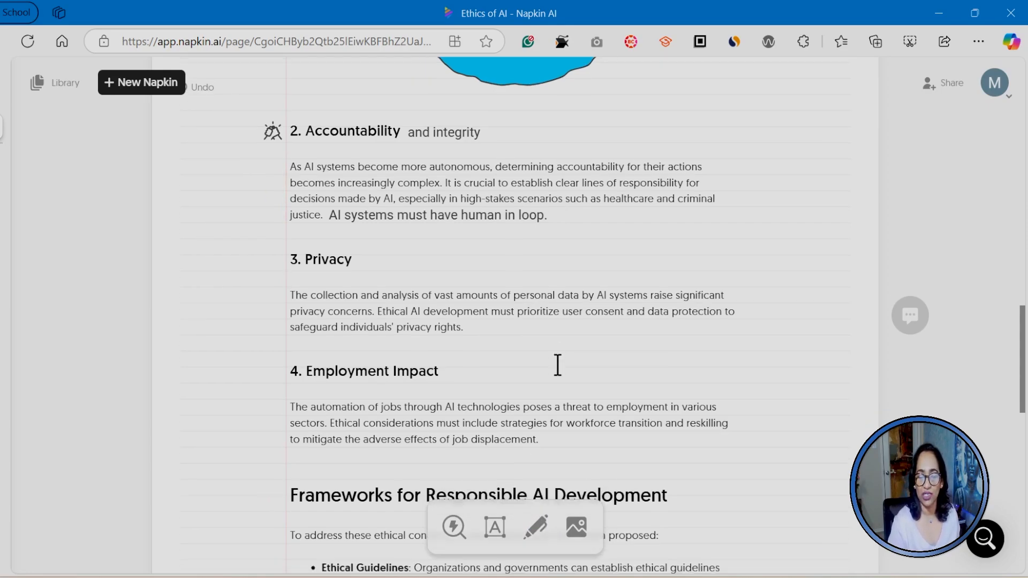
scroll(557, 365, "down", 9)
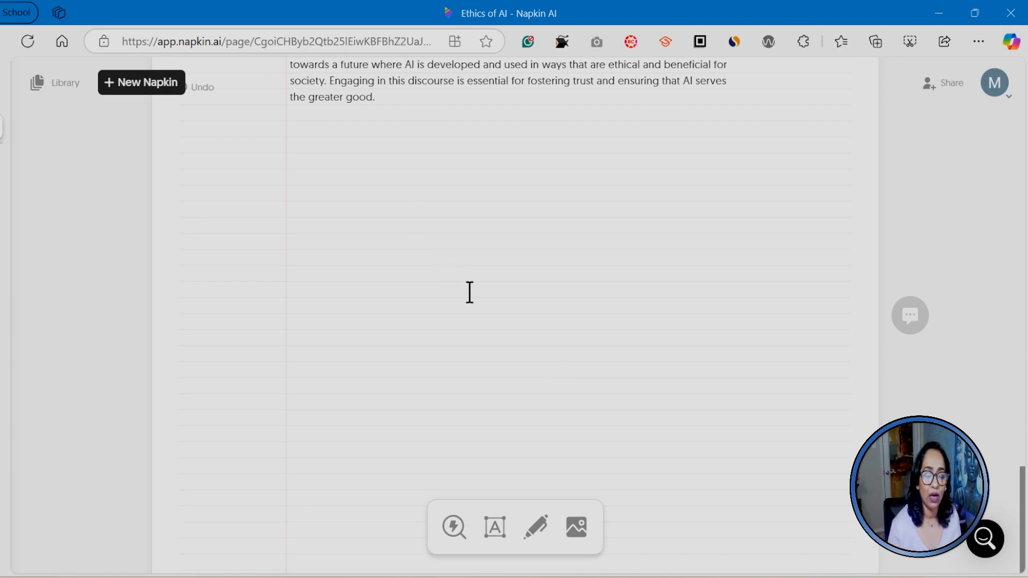
left_click(532, 541)
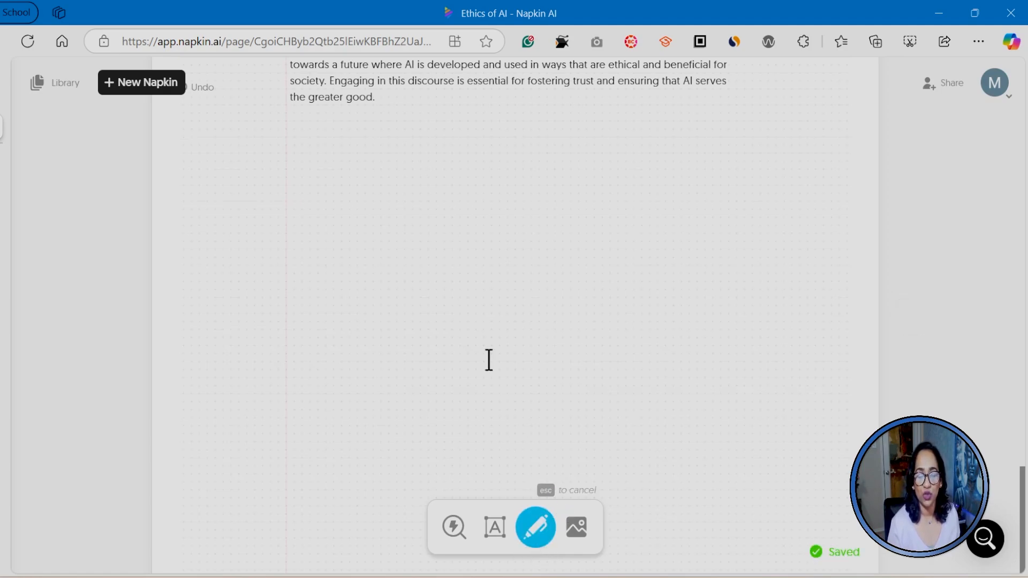
scroll(431, 181, "up", 3)
mouse_move(428, 277)
left_mouse_down()
mouse_move(446, 385)
mouse_move(573, 386)
mouse_move(552, 257)
mouse_move(427, 282)
left_mouse_up()
left_click(461, 206)
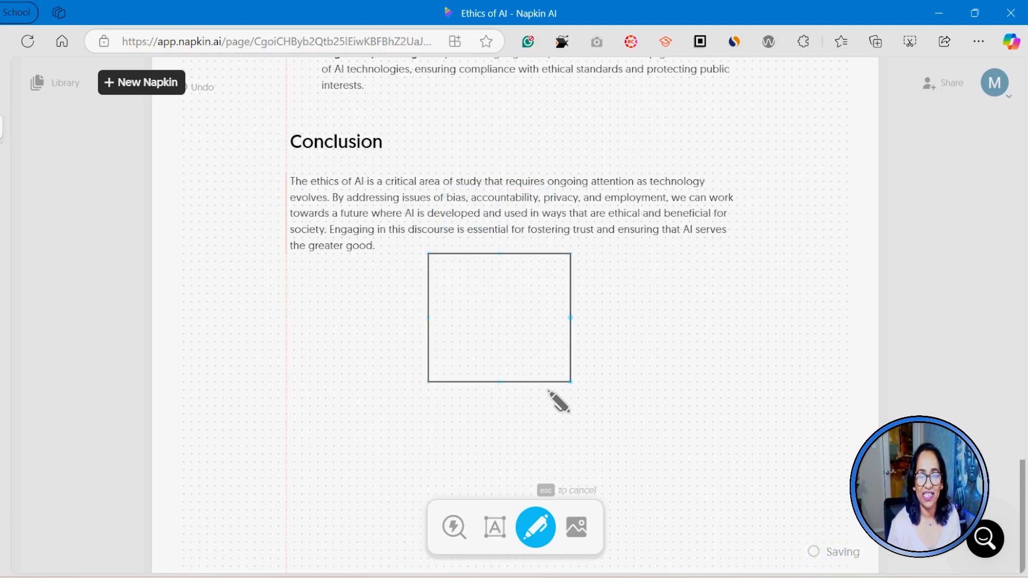
Sketch three smaller boxes in a row beneath the large rectangle and convert them to clean rectangles
mouse_move(332, 420)
left_mouse_down()
mouse_move(339, 478)
mouse_move(386, 472)
mouse_move(385, 421)
mouse_move(333, 420)
left_mouse_up()
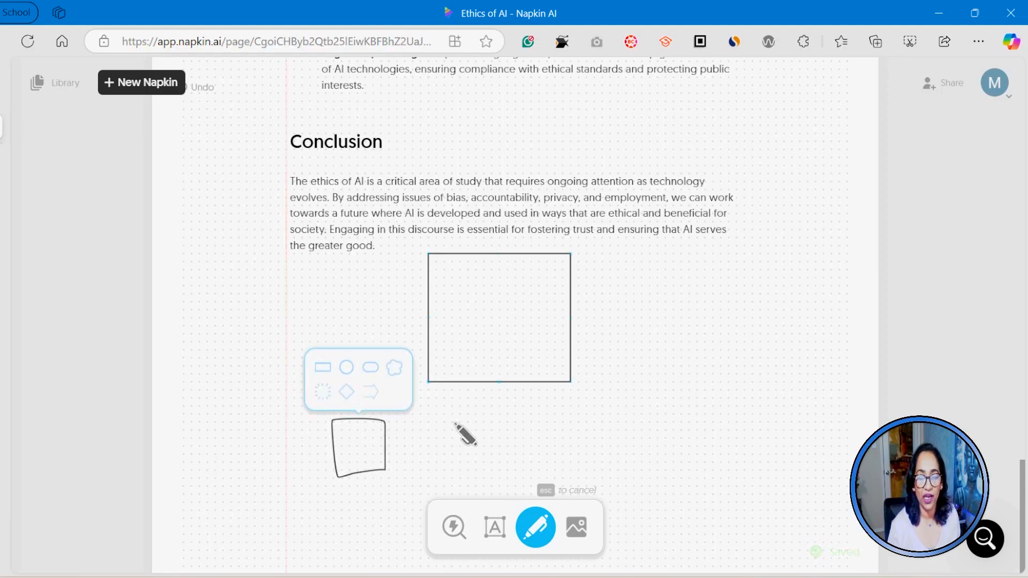
mouse_move(453, 422)
left_mouse_down()
mouse_move(455, 467)
mouse_move(524, 453)
mouse_move(511, 413)
mouse_move(454, 423)
left_mouse_up()
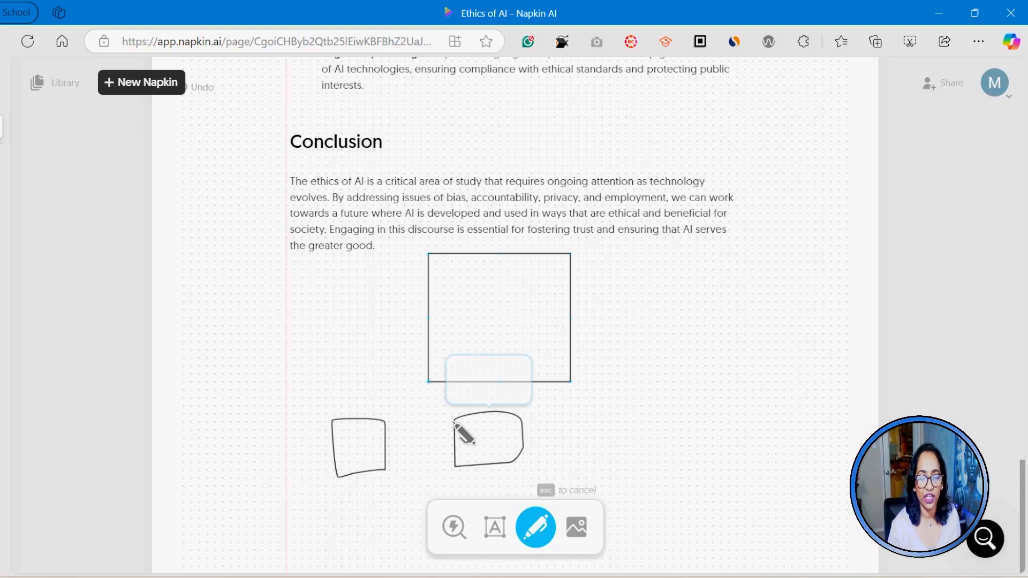
left_click(451, 371)
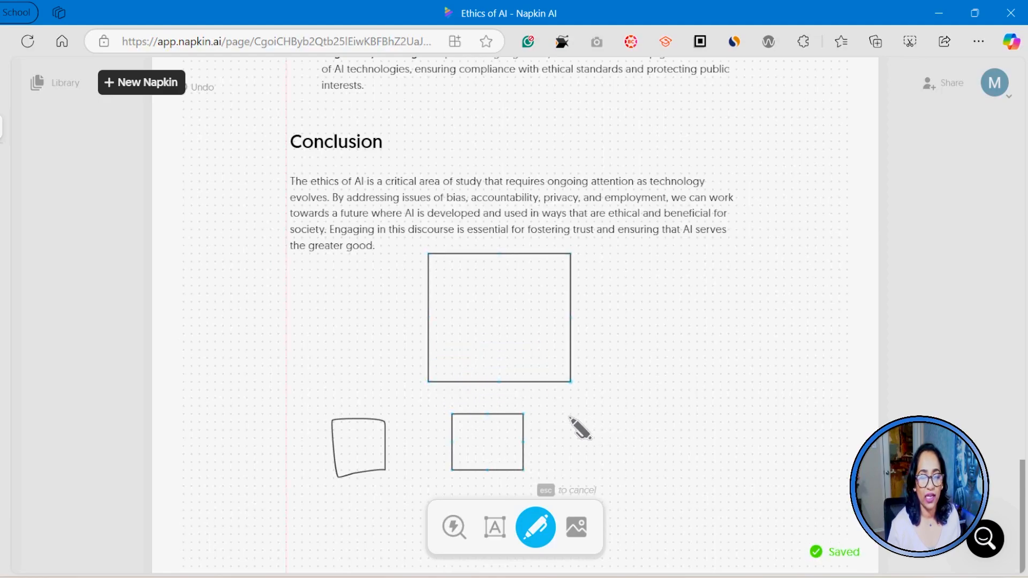
mouse_move(568, 415)
left_mouse_down()
mouse_move(573, 468)
mouse_move(660, 456)
mouse_move(650, 417)
mouse_move(635, 407)
mouse_move(569, 421)
left_mouse_up()
left_click(579, 356)
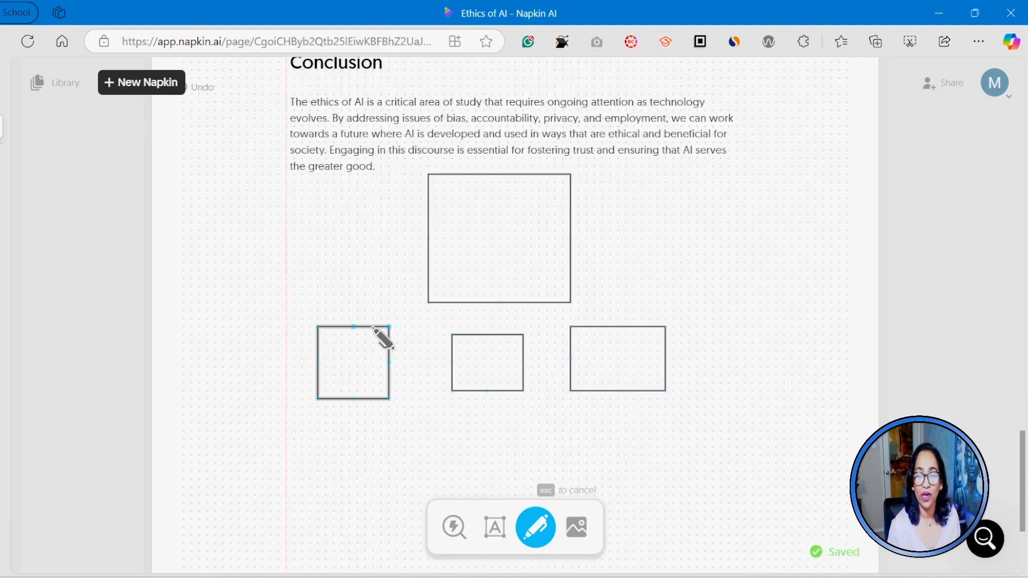
key("Escape")
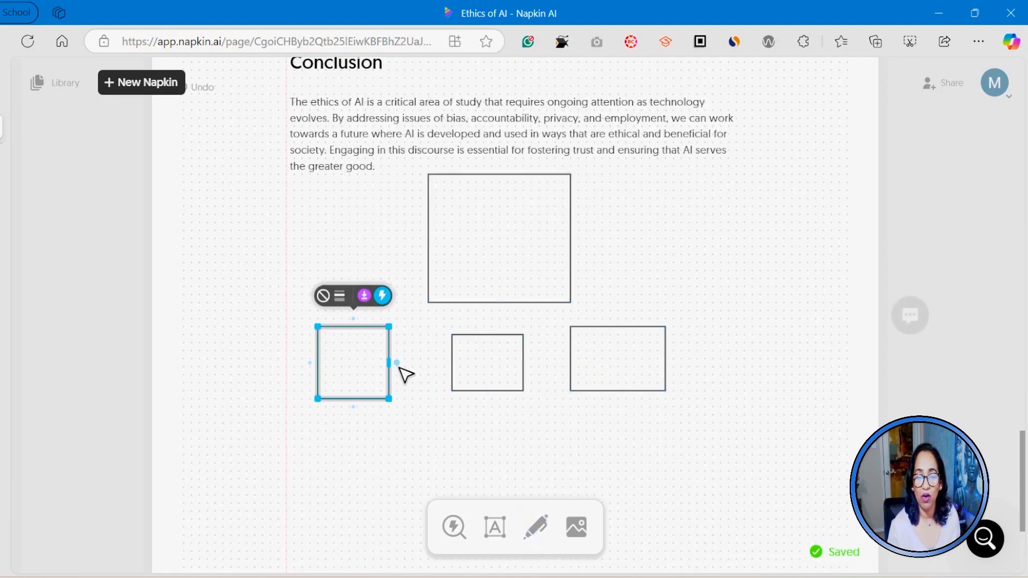
Widen the left small rectangle and reduce its height from above and below
left_click_drag(396, 362, 413, 369)
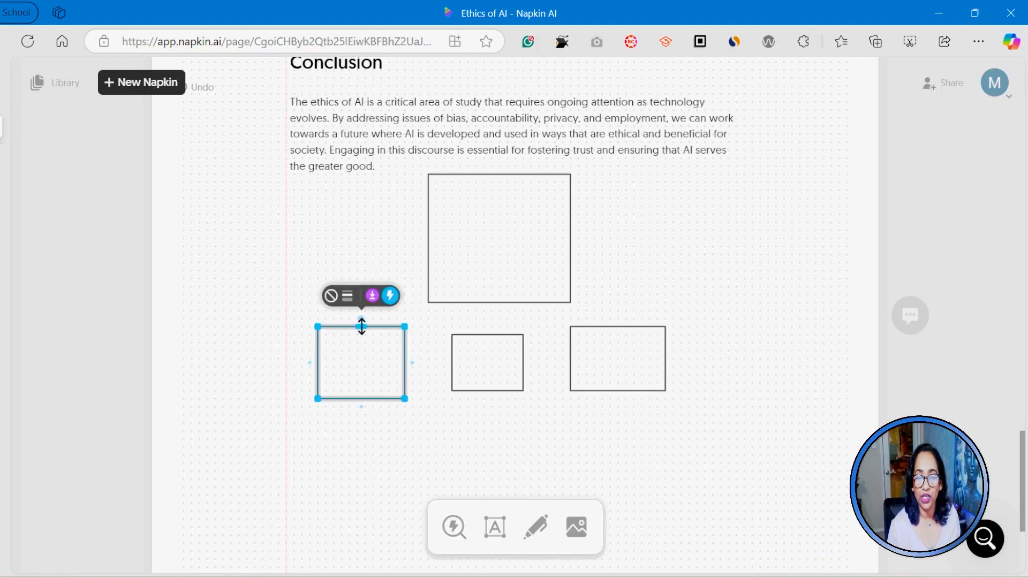
mouse_move(361, 326)
left_mouse_down()
mouse_move(377, 348)
mouse_move(366, 340)
left_mouse_up()
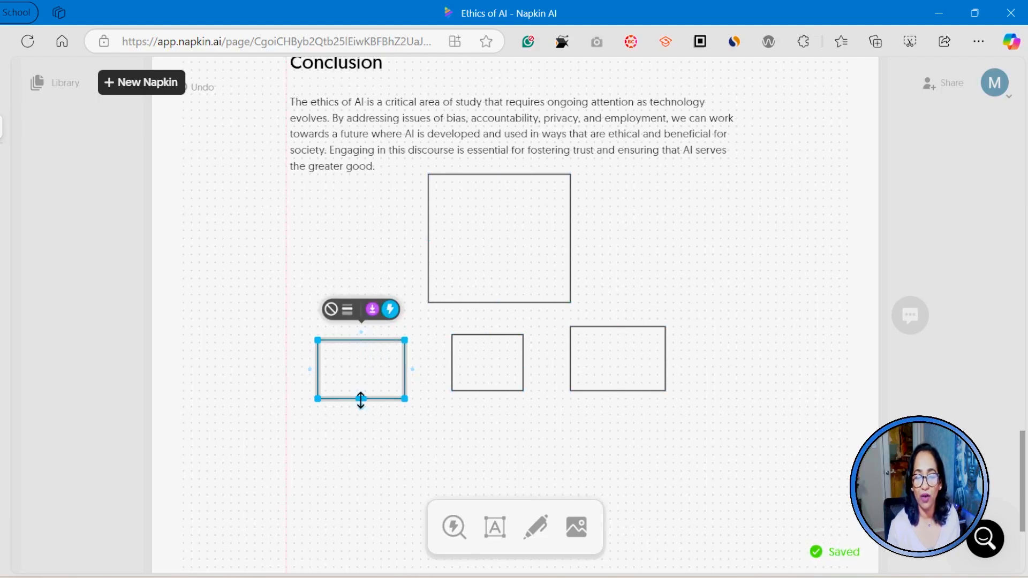
left_click_drag(361, 406, 364, 392)
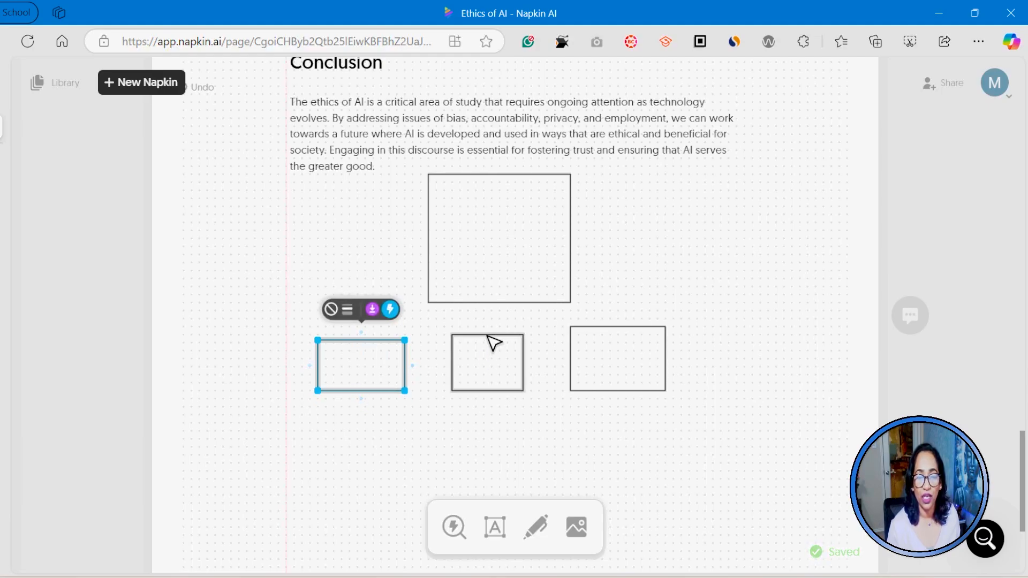
Resize the middle and right small rectangles and line them up in a row with the left one
left_click(488, 339)
left_click_drag(489, 333, 536, 368)
left_click(618, 328)
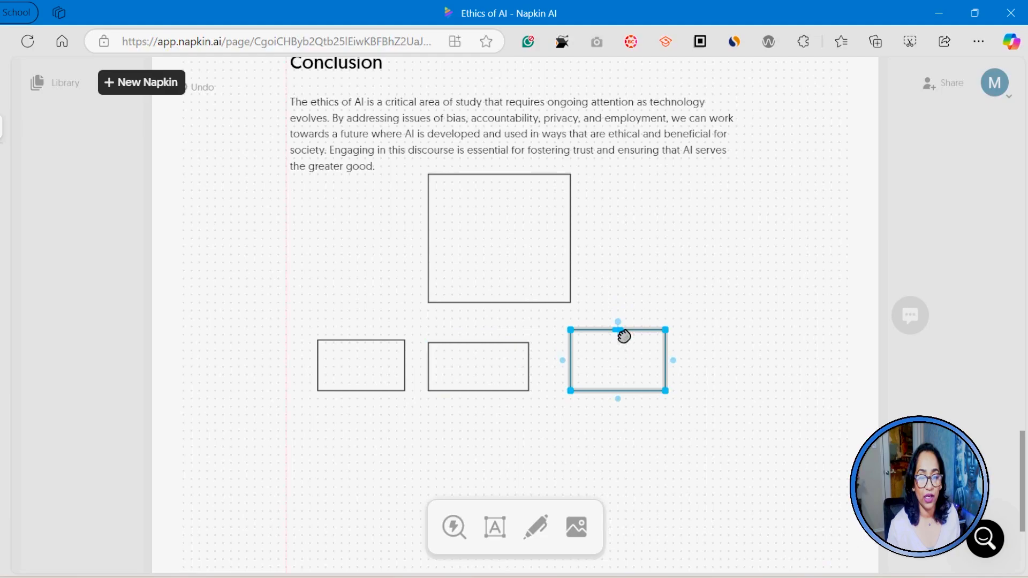
left_click_drag(619, 328, 619, 335)
left_click_drag(570, 361, 562, 361)
left_click_drag(612, 336, 611, 341)
left_click_drag(498, 351, 506, 347)
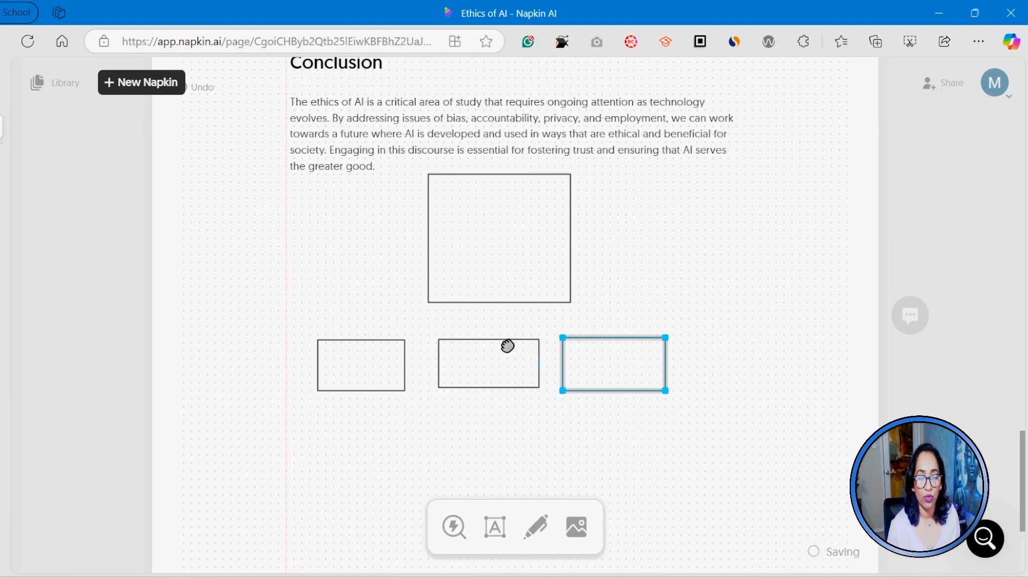
Give the right small rectangle a dashed light-blue outline and the middle one a dotted green outline with the square corner style
left_click(600, 307)
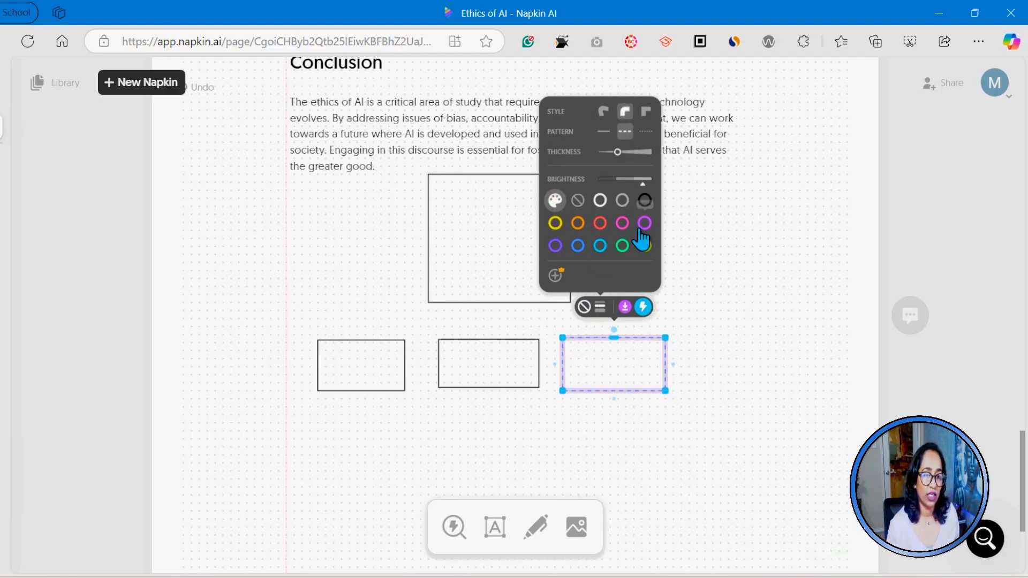
left_click(600, 246)
left_click(487, 349)
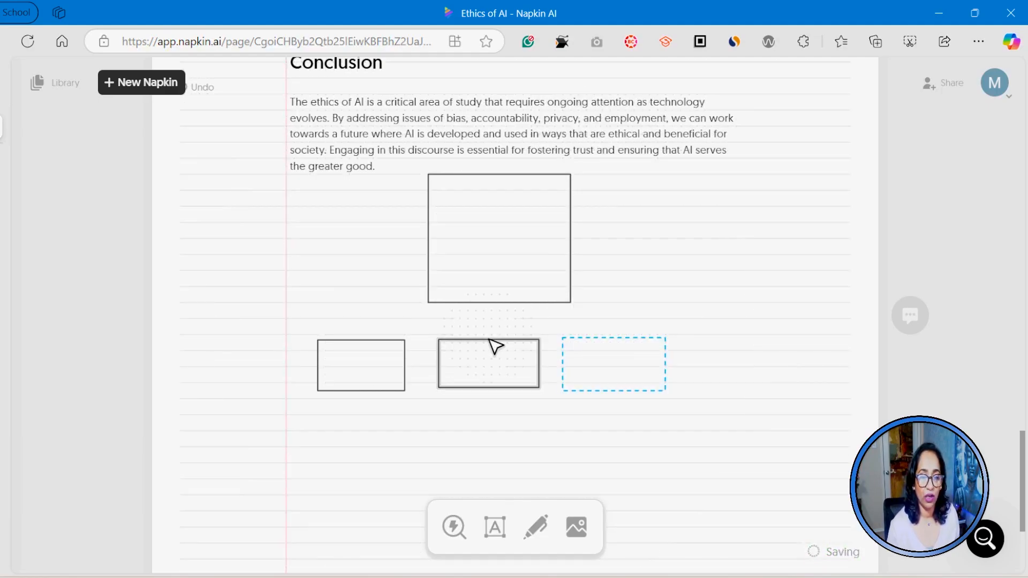
left_click(496, 346)
left_click(474, 309)
left_click(527, 134)
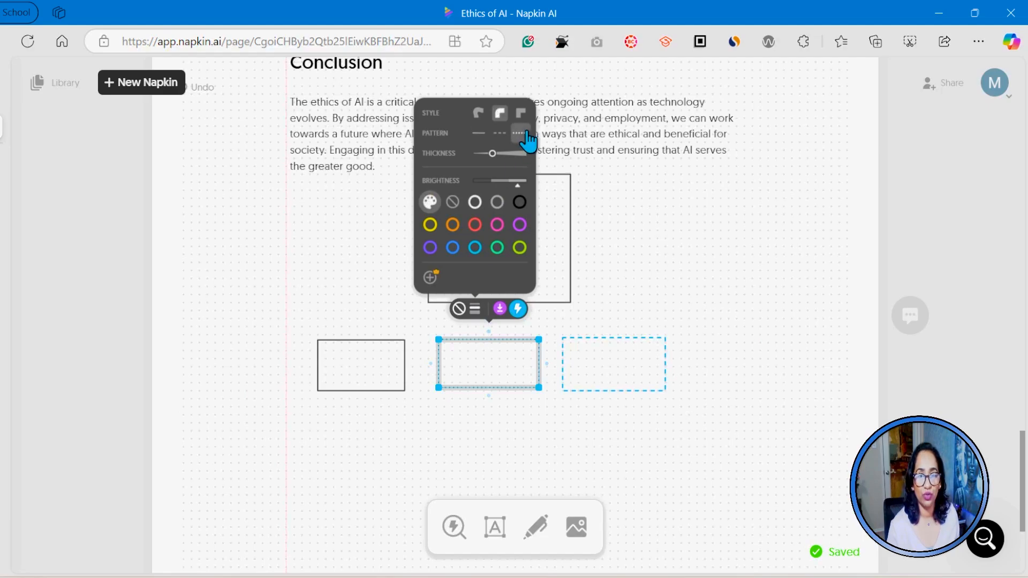
left_click(520, 114)
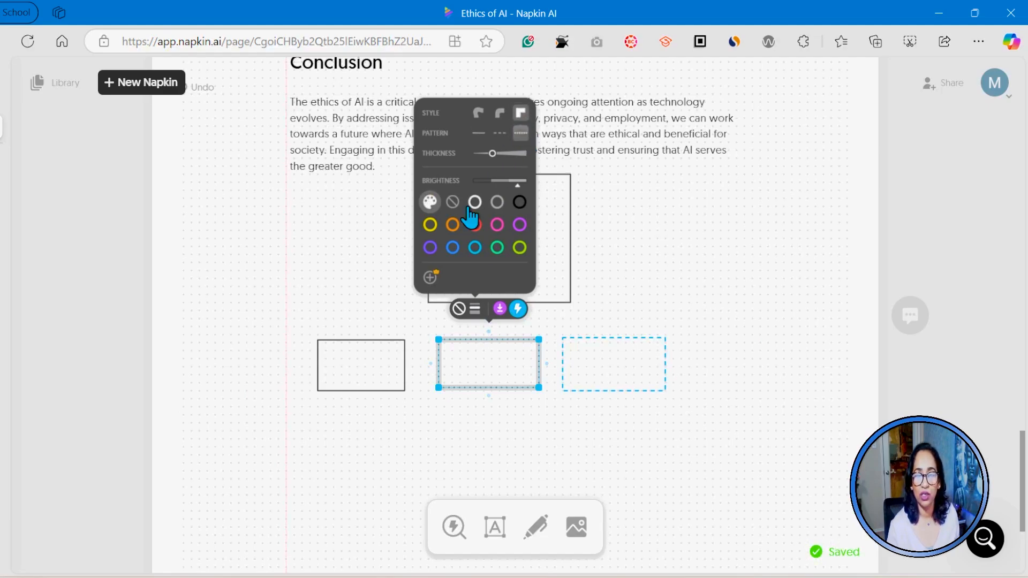
left_click(497, 247)
Recolor the outline of the left small rectangle pink, keeping its line solid
left_click(377, 347)
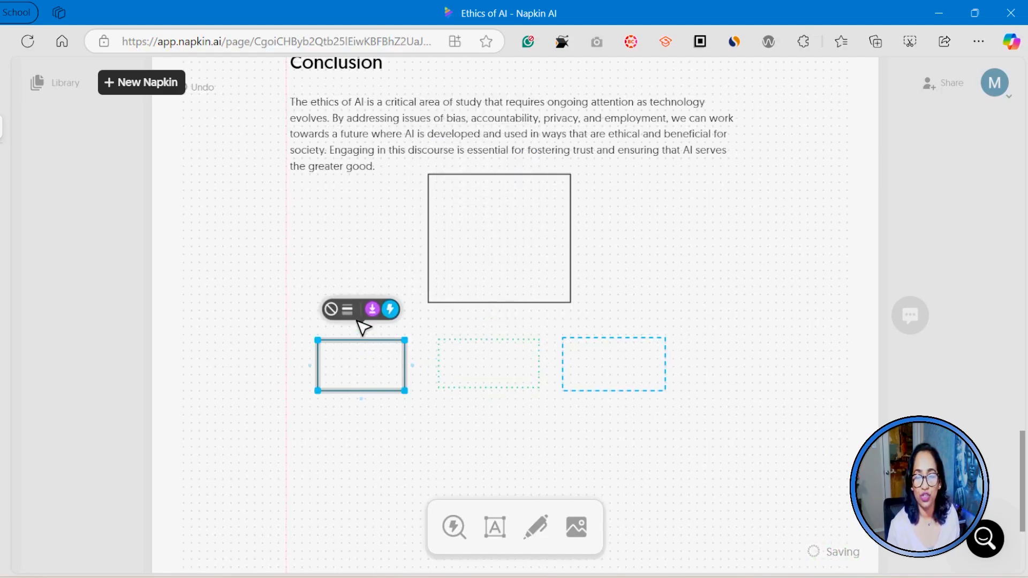
left_click(348, 311)
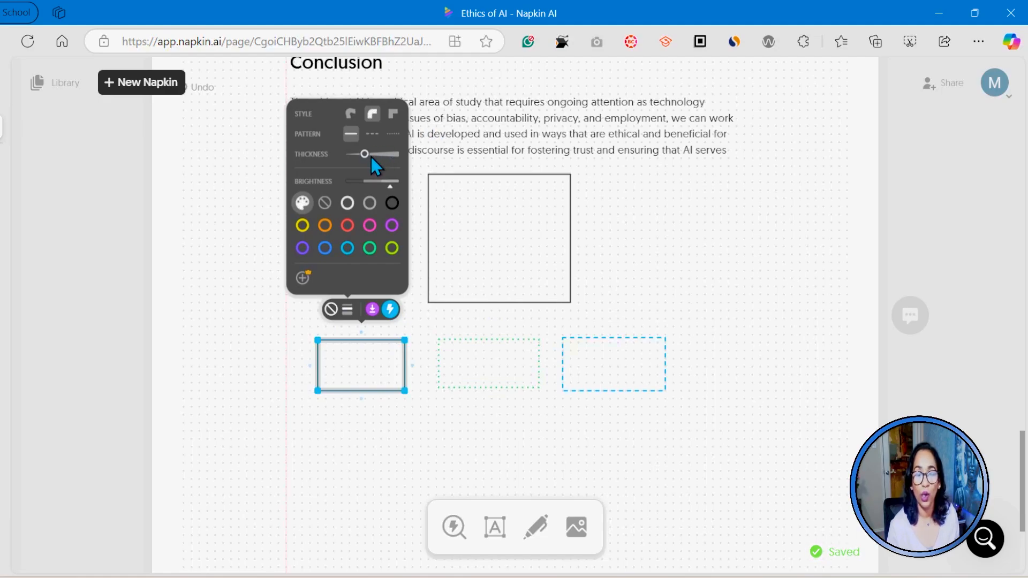
left_click(369, 226)
Sketch connector lines from the bottom centre of the large rectangle to the top of each of the three small rectangles
left_click(535, 527)
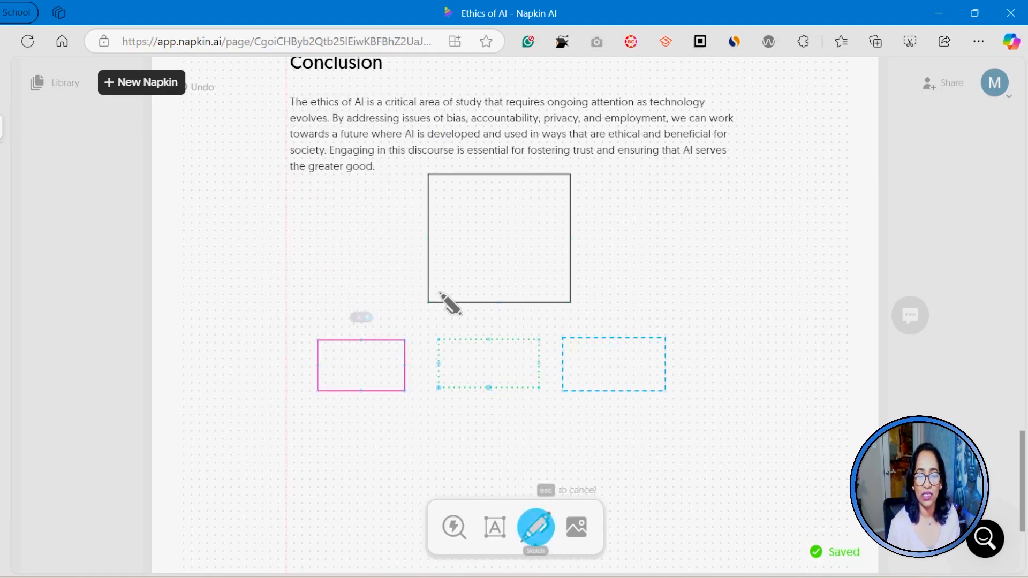
mouse_move(499, 303)
left_mouse_down()
mouse_move(361, 340)
mouse_move(495, 338)
mouse_move(493, 348)
mouse_move(496, 321)
mouse_move(495, 339)
left_mouse_up()
mouse_move(499, 302)
left_mouse_down()
mouse_move(624, 341)
mouse_move(615, 339)
left_mouse_up()
Style the connector to the right small rectangle as a dotted light-blue line with a filled arrowhead
mouse_move(555, 296)
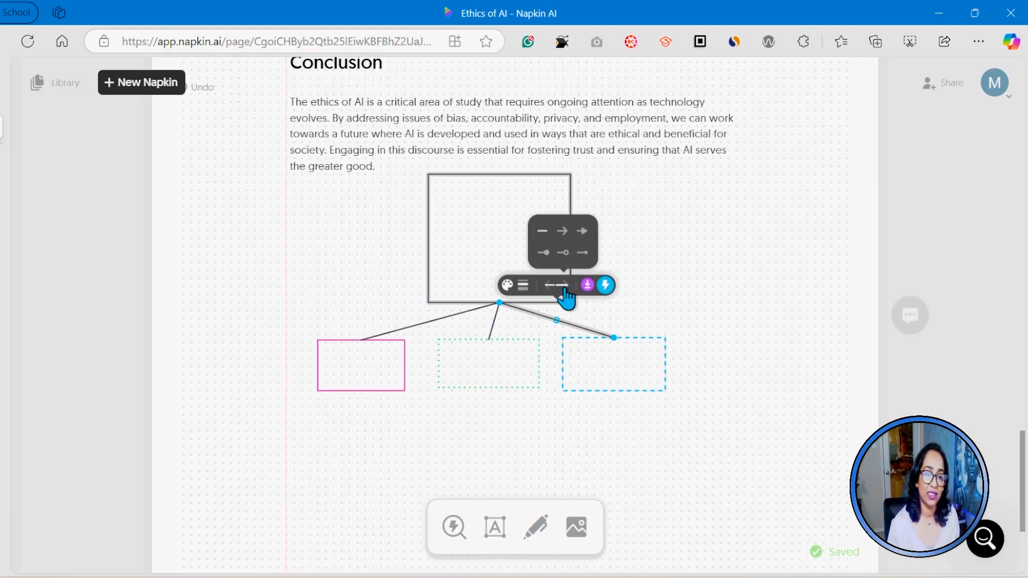
left_click(582, 232)
mouse_move(523, 287)
left_click(560, 236)
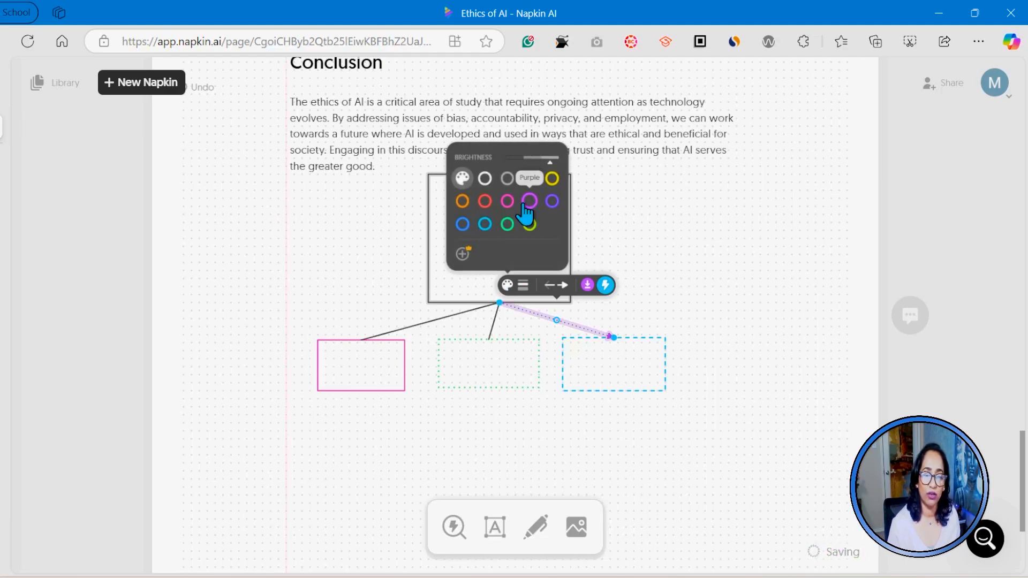
left_click(485, 222)
left_click(722, 271)
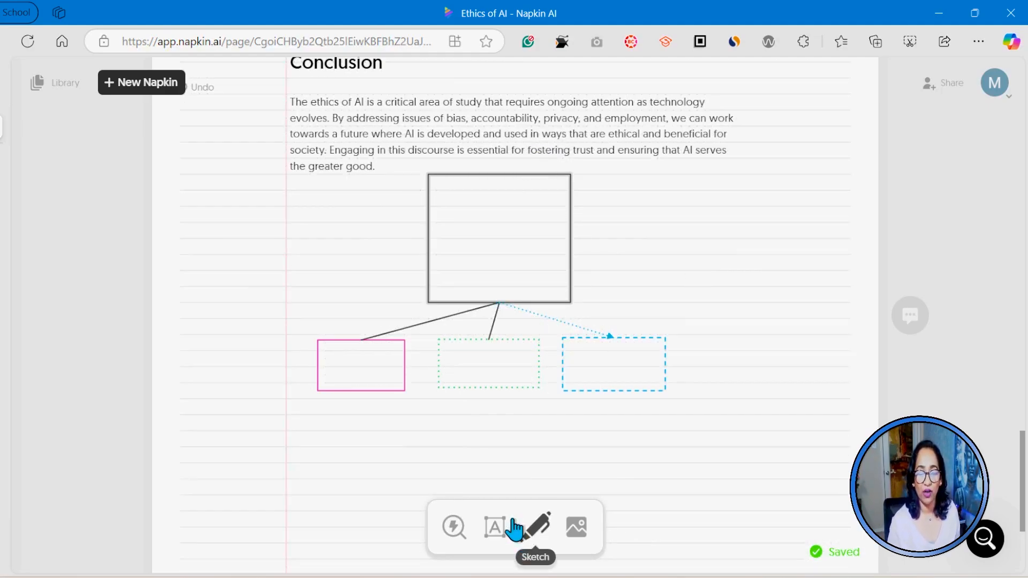
Add the text label "AI" in the large rectangle, "ANI" in the pink one and "AGI" in the green dotted one
left_click(494, 527)
left_click(474, 232)
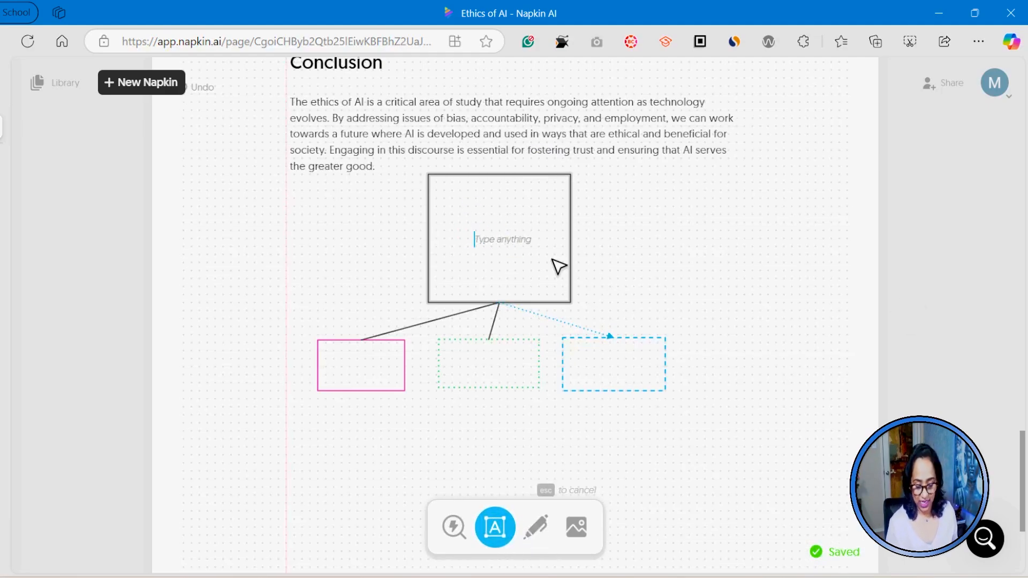
left_click(495, 528)
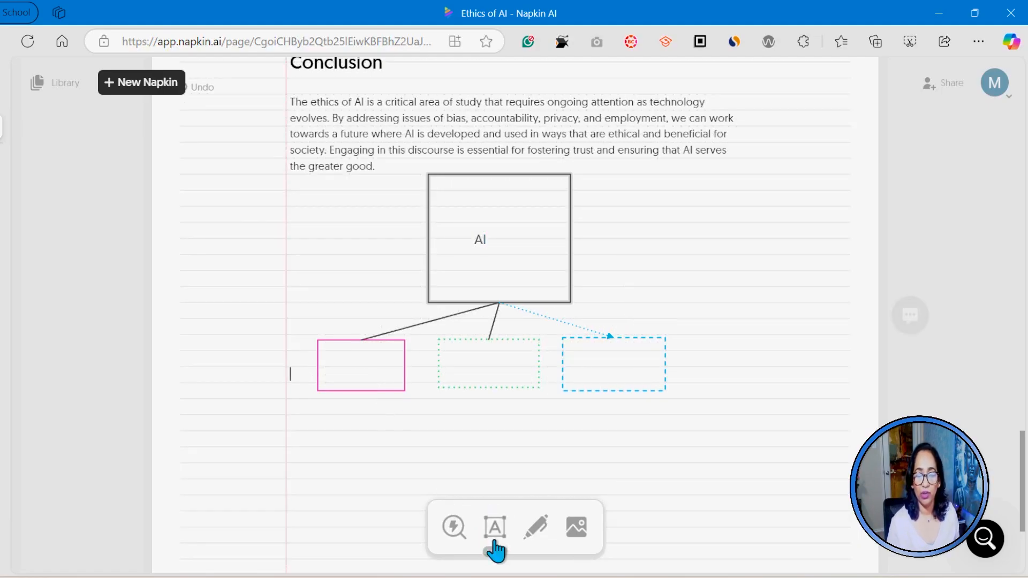
left_click(343, 367)
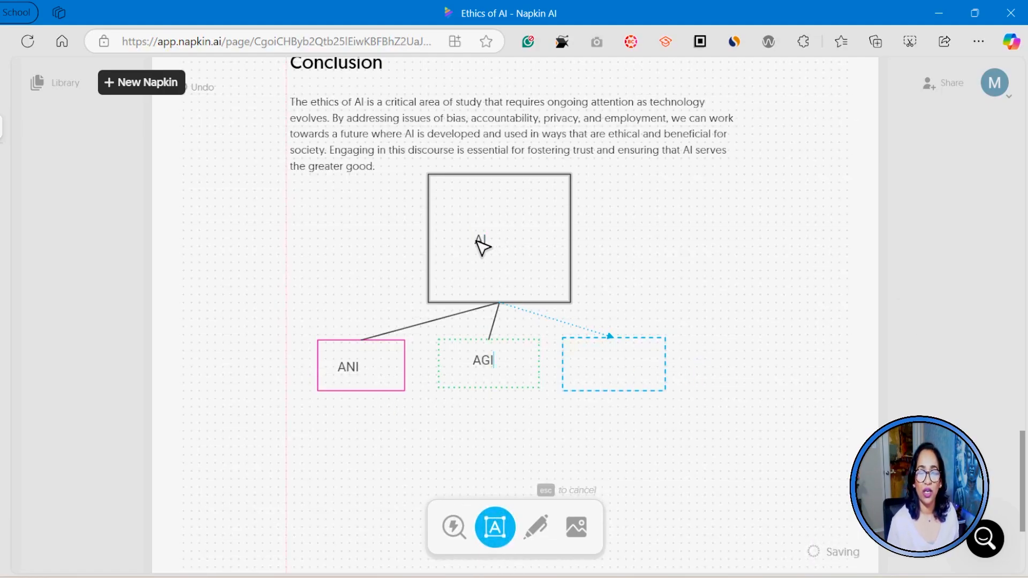
key("Escape")
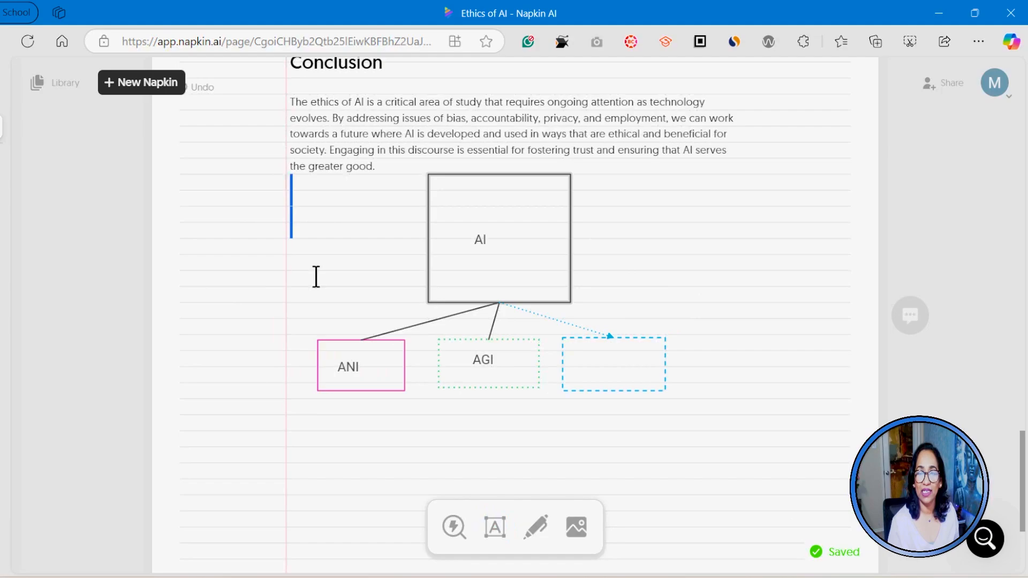
Select the whole diagram and look at its export options for format, color mode, background and resolution
left_click_drag(280, 172, 717, 399)
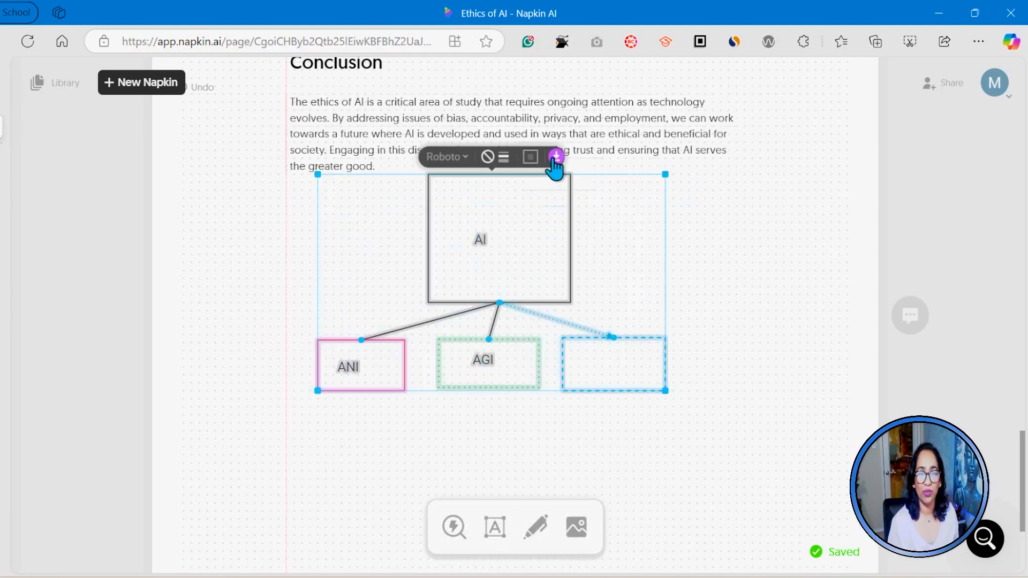
left_click(556, 155)
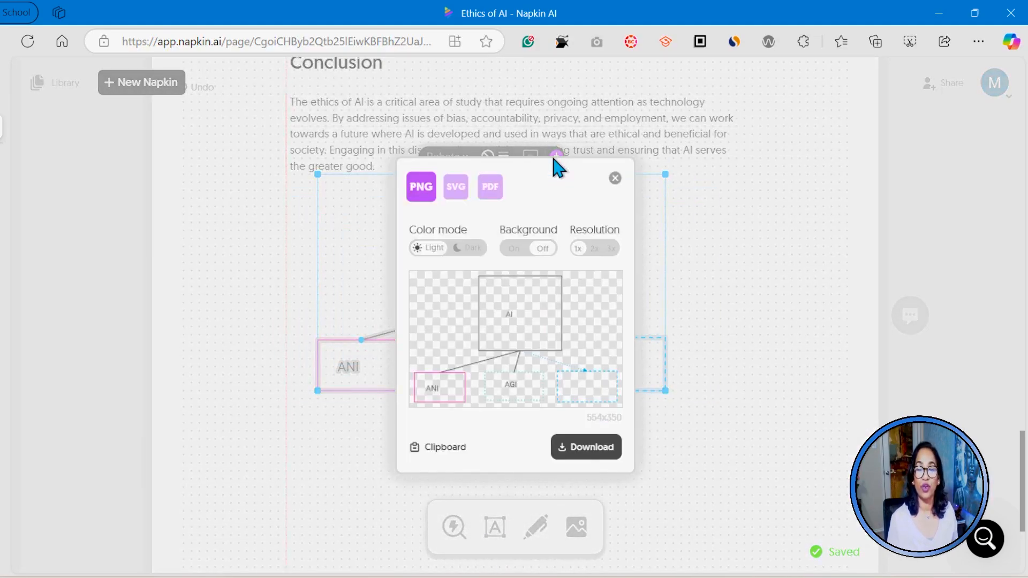
left_click(616, 178)
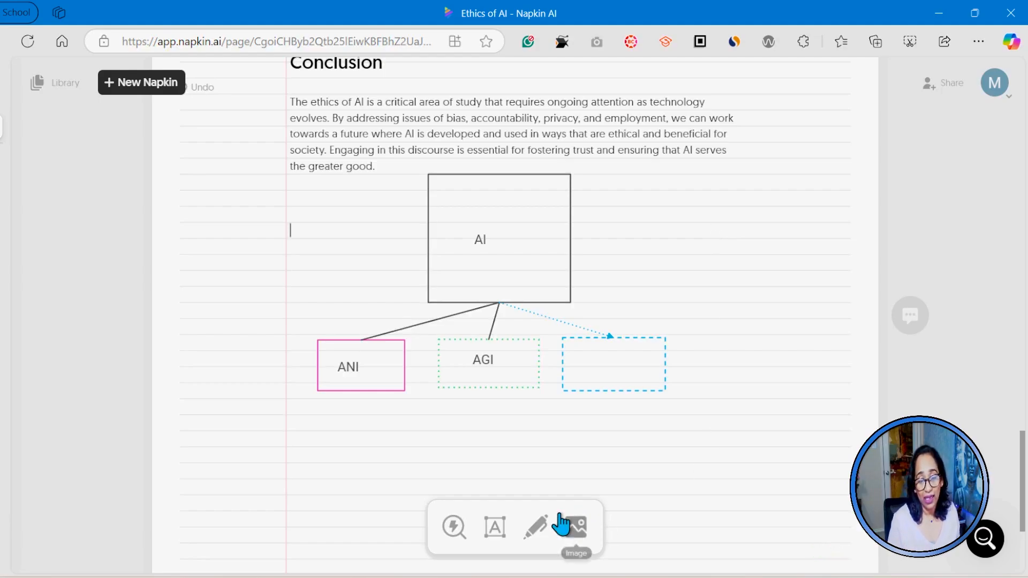
Sketch a closed shape to the right of the large rectangle and convert it to a cloud
left_click(536, 527)
left_click_drag(719, 228, 707, 242)
mouse_move(723, 300)
left_mouse_down()
mouse_move(778, 258)
mouse_move(725, 238)
left_mouse_up()
left_click(767, 200)
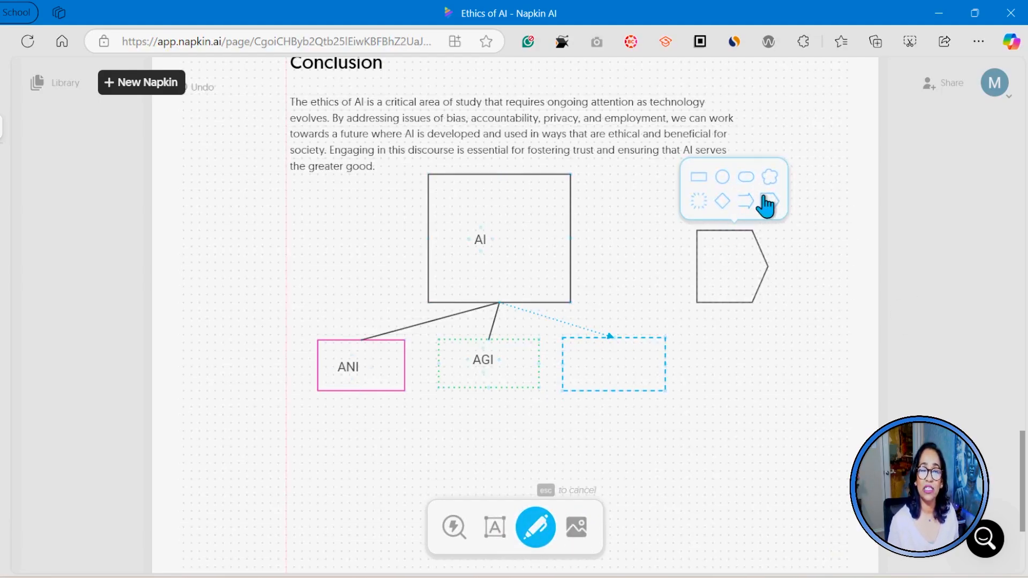
left_click(768, 177)
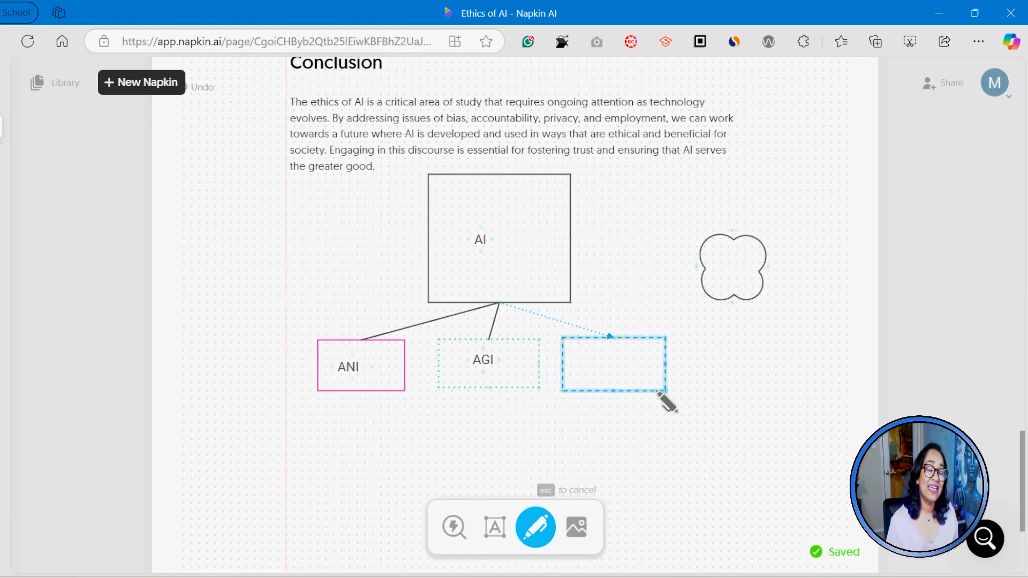
scroll(666, 401, "down", 2)
scroll(661, 372, "down", 2)
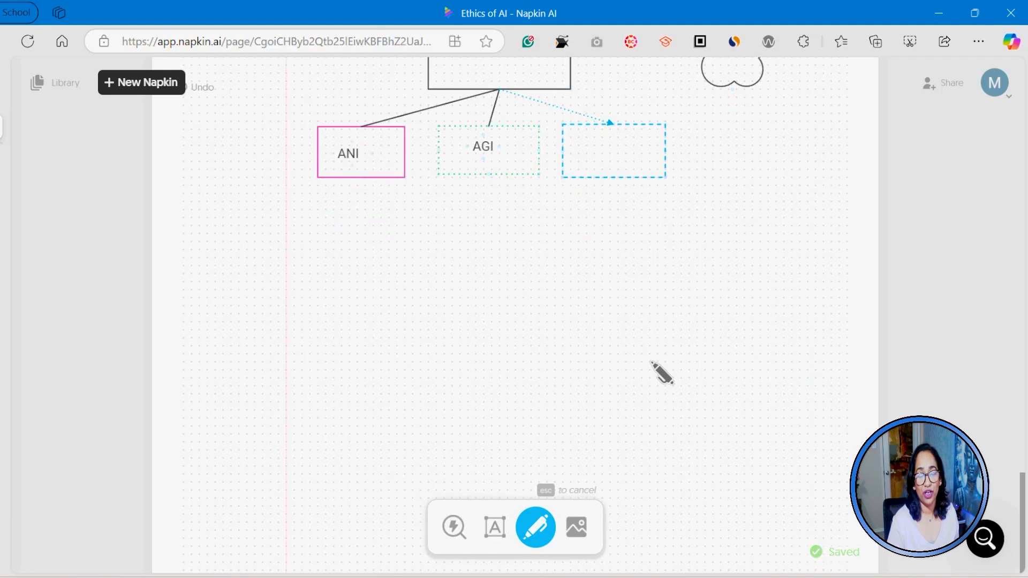
left_click(575, 536)
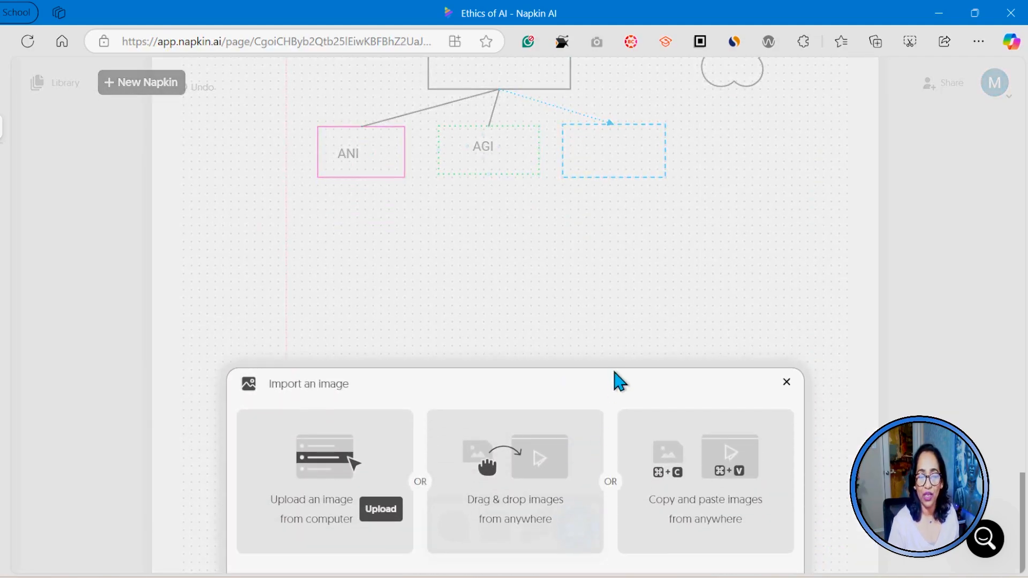
left_click_drag(614, 399, 625, 345)
left_click(625, 346)
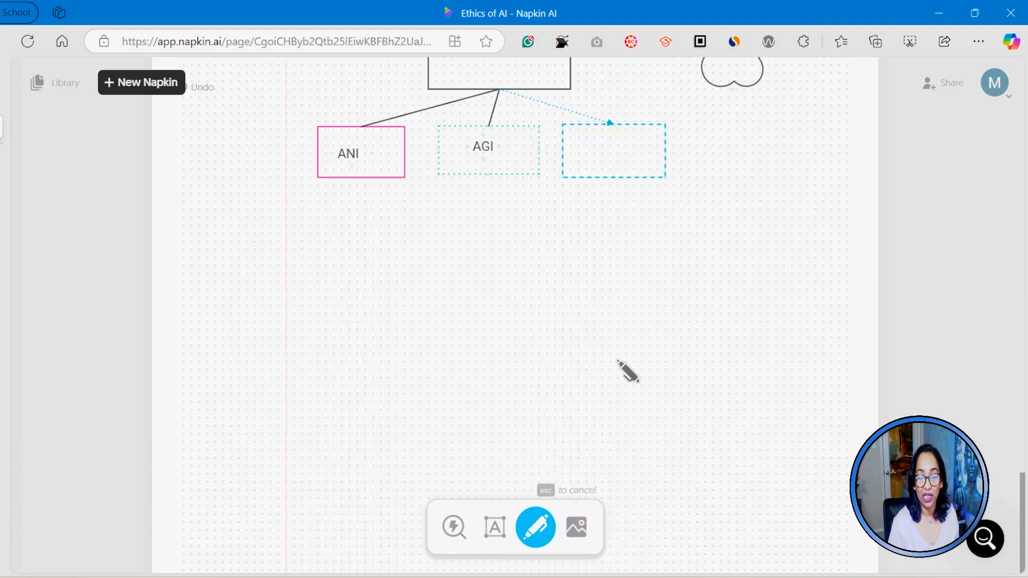
Import the image "Untitled design (1)" from the computer's Downloads folder into the empty area below the diagram
left_click(576, 529)
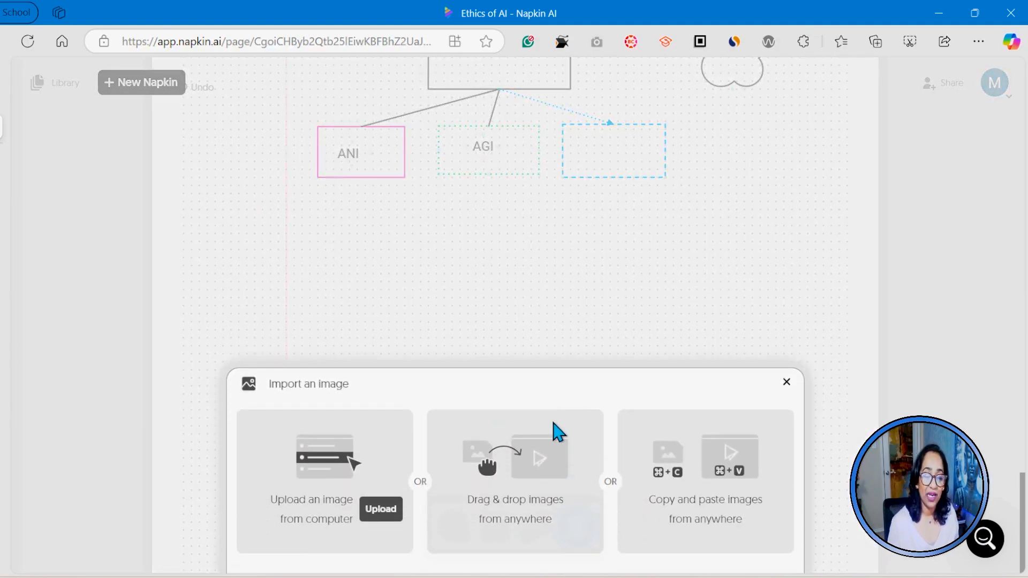
left_click(383, 515)
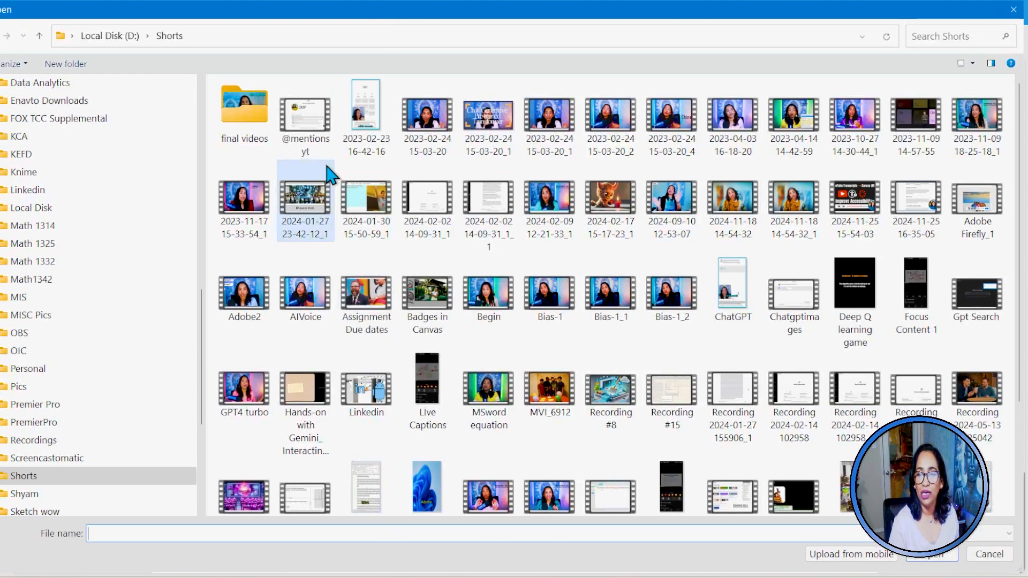
scroll(119, 211, "up", 3)
scroll(81, 142, "up", 10)
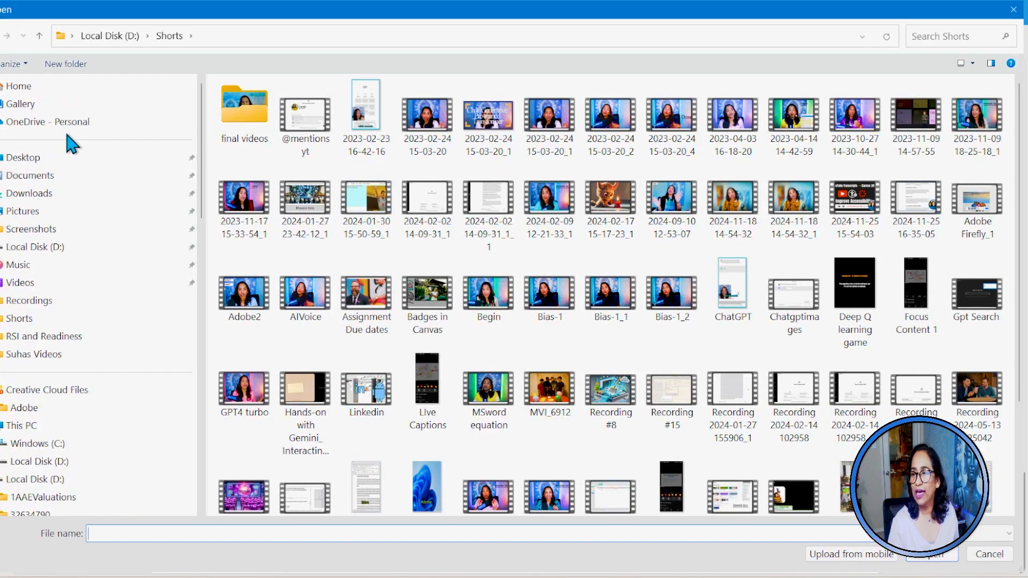
left_click(43, 201)
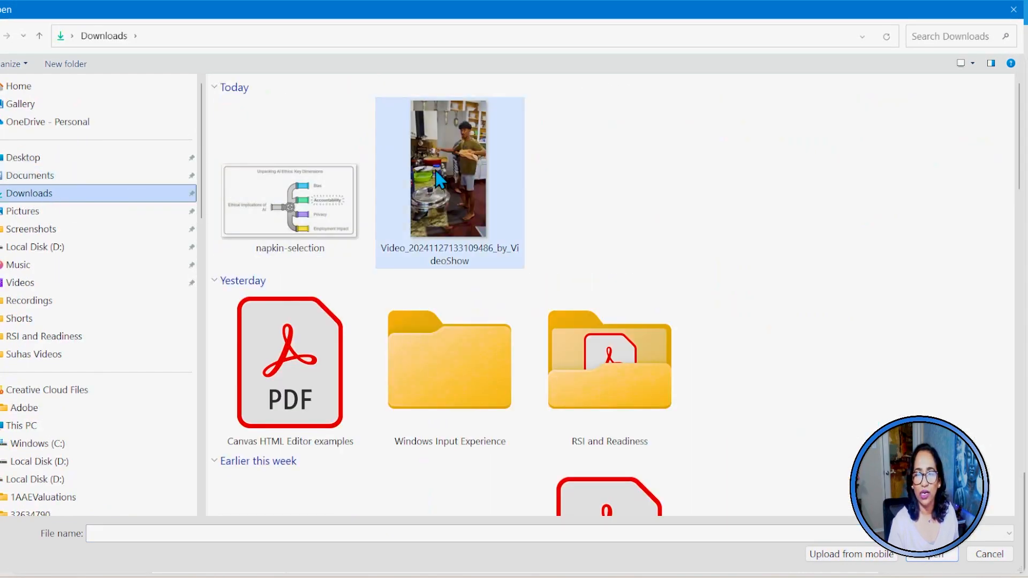
scroll(551, 172, "down", 5)
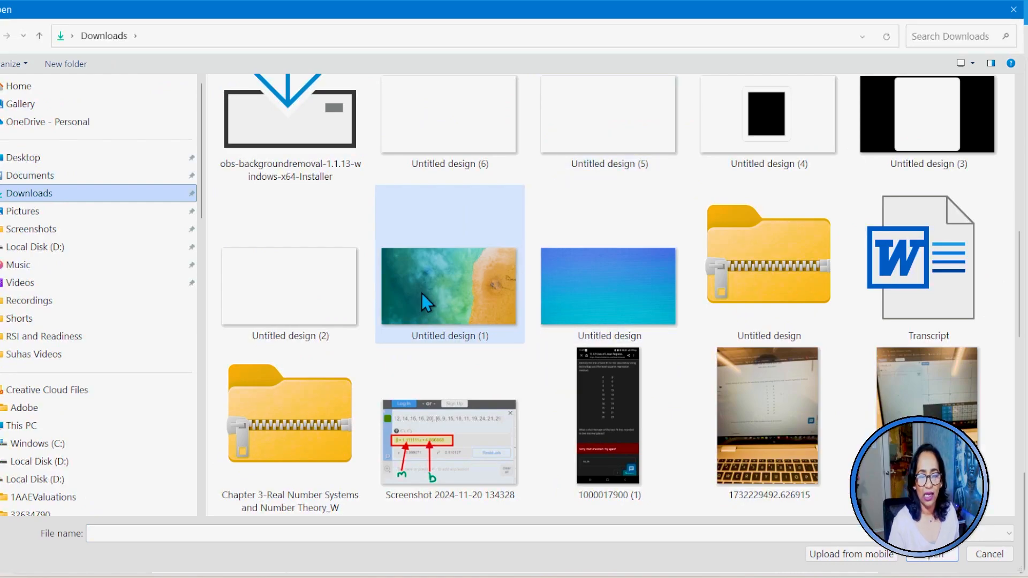
left_click(444, 292)
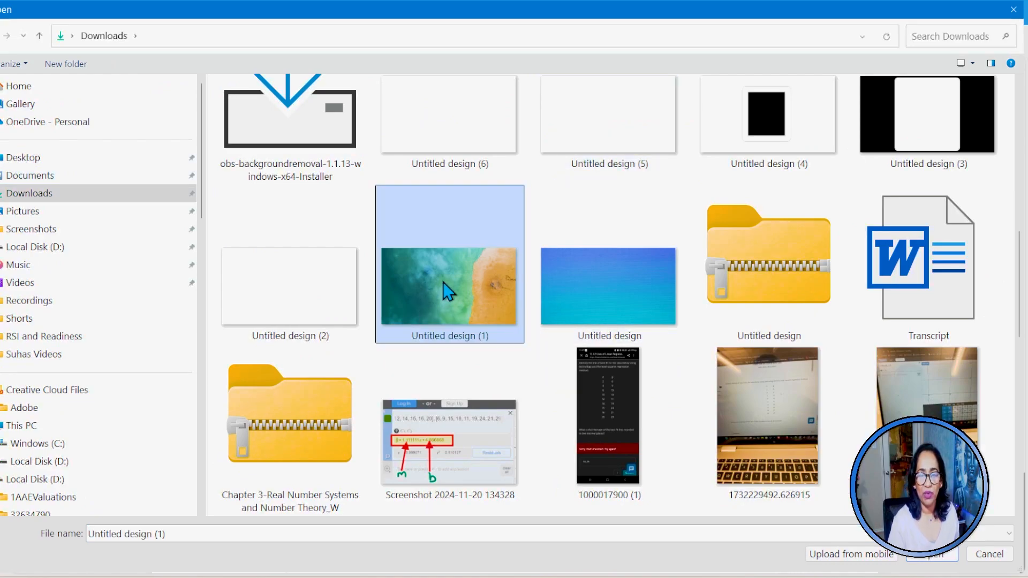
left_click(936, 562)
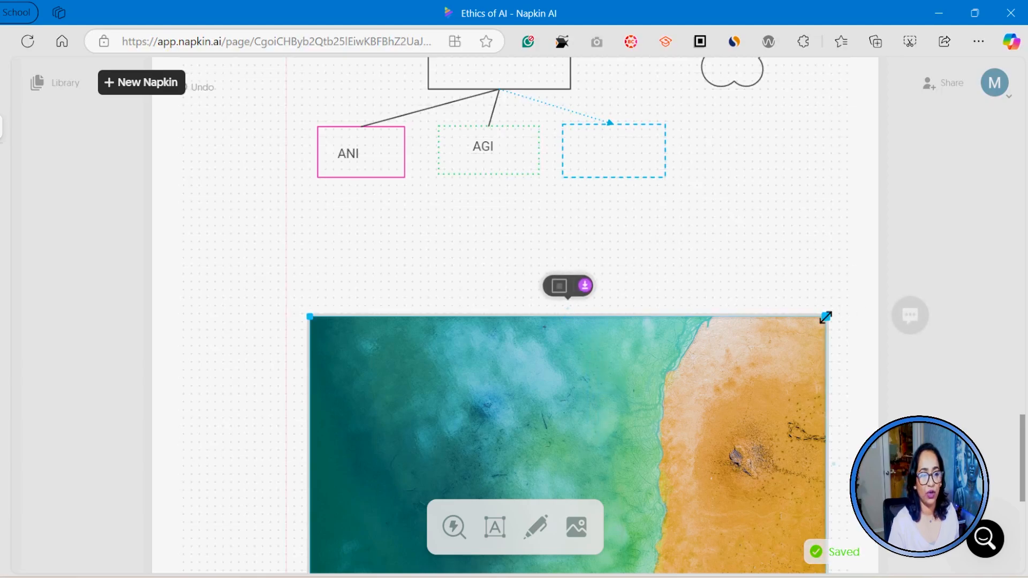
Shrink the imported image and move it up beneath the row of small rectangles
left_click_drag(826, 316, 675, 402)
left_click_drag(608, 455, 575, 299)
Try the burst and rectangle frames on the image, settle on the cloud frame, and select the image together with its frame
left_click(453, 220)
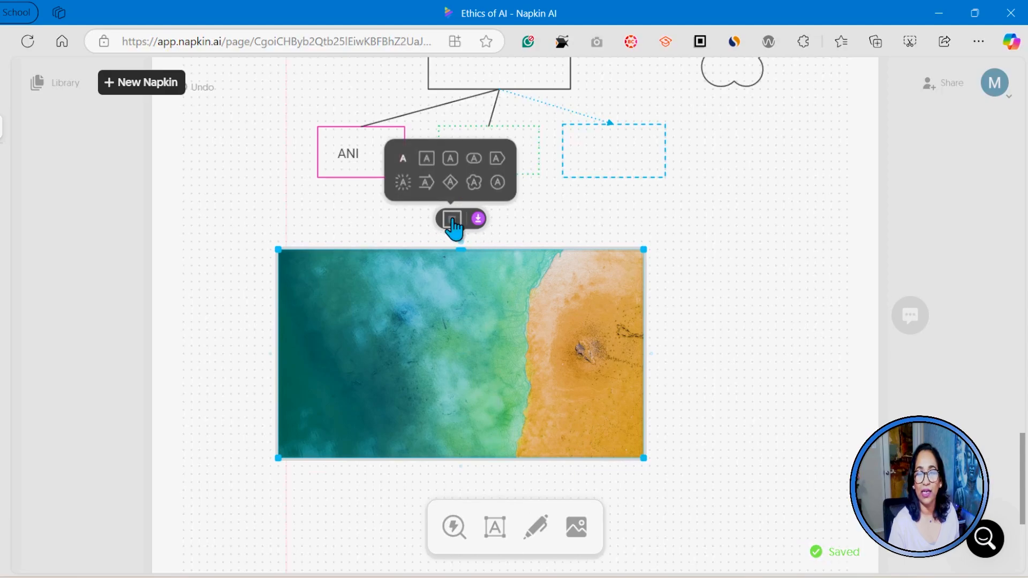
left_click(402, 183)
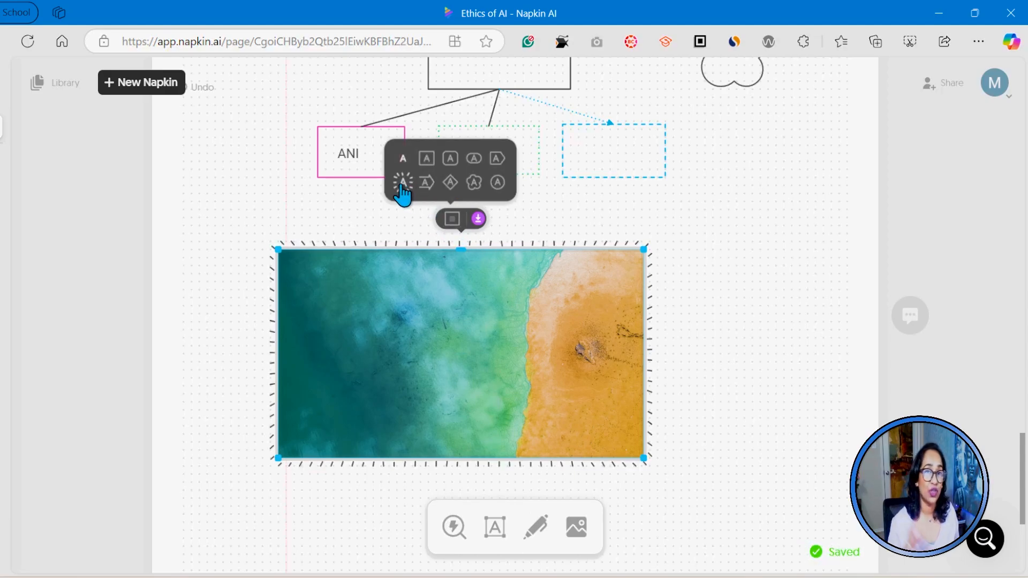
left_click(421, 164)
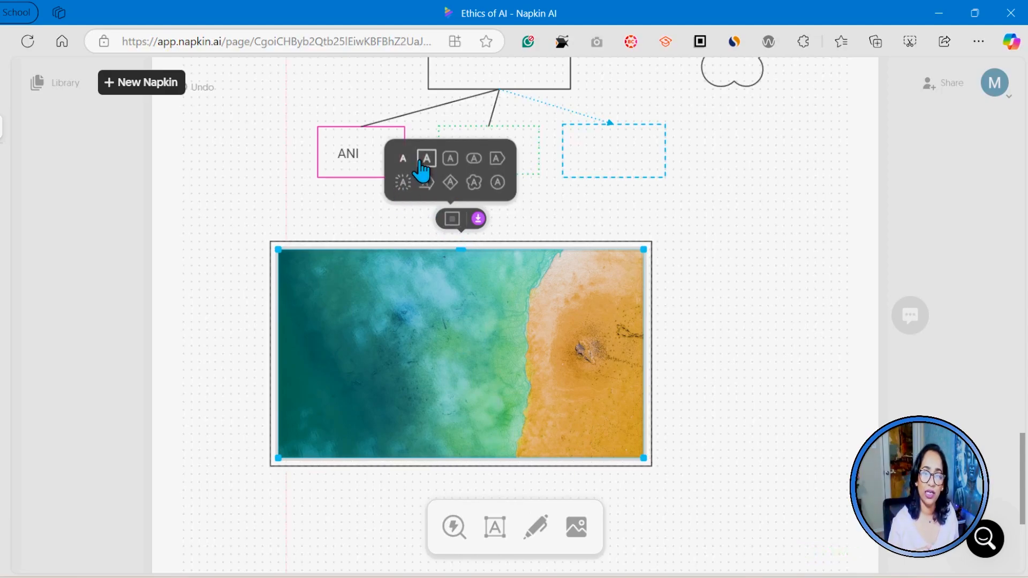
left_click(474, 185)
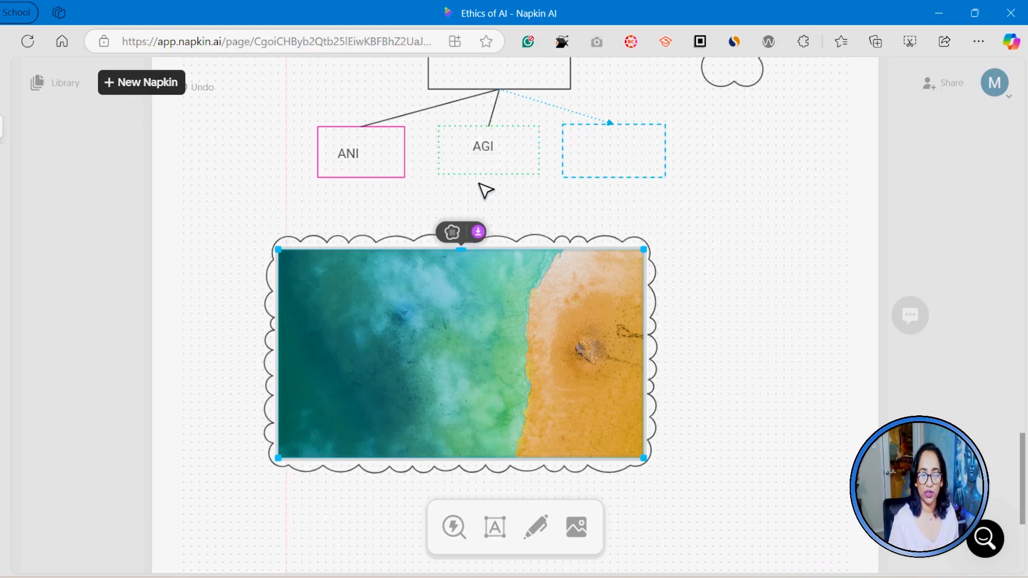
left_click(448, 238)
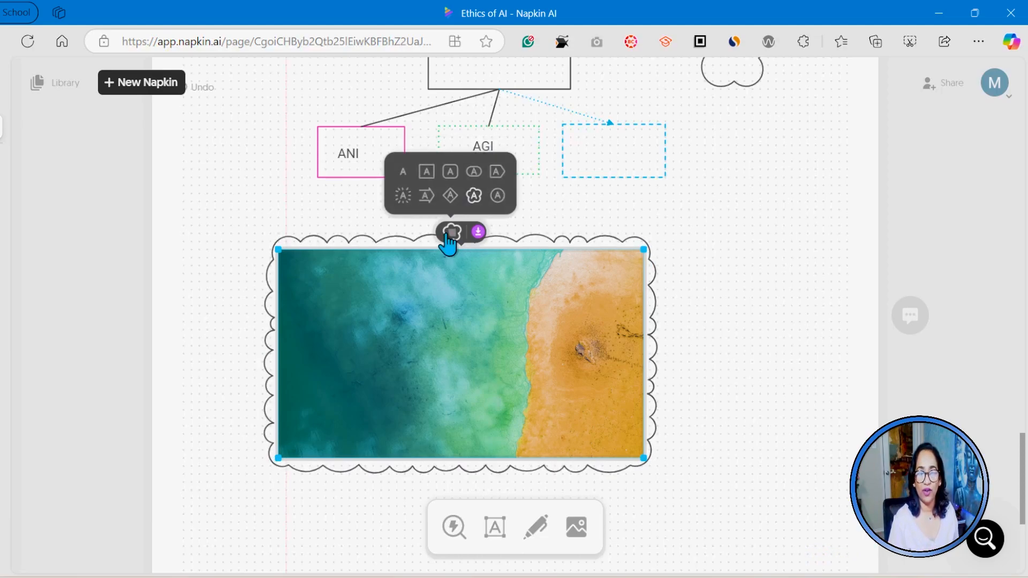
left_click(708, 298)
left_click_drag(219, 203, 703, 476)
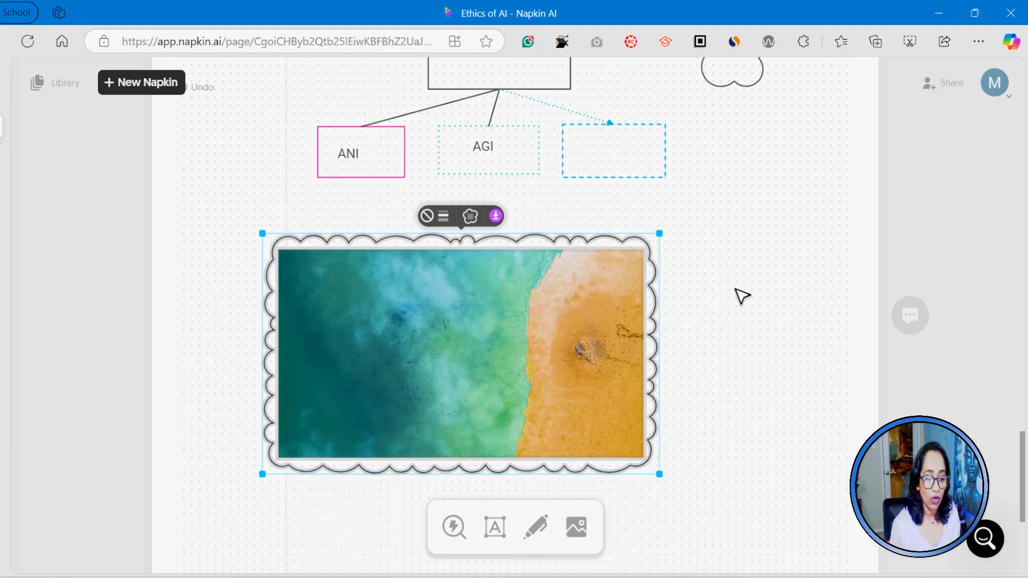
Export the "Ethics of AI" napkin from the library as a PDF in the single continuous page format
scroll(742, 296, "up", 15)
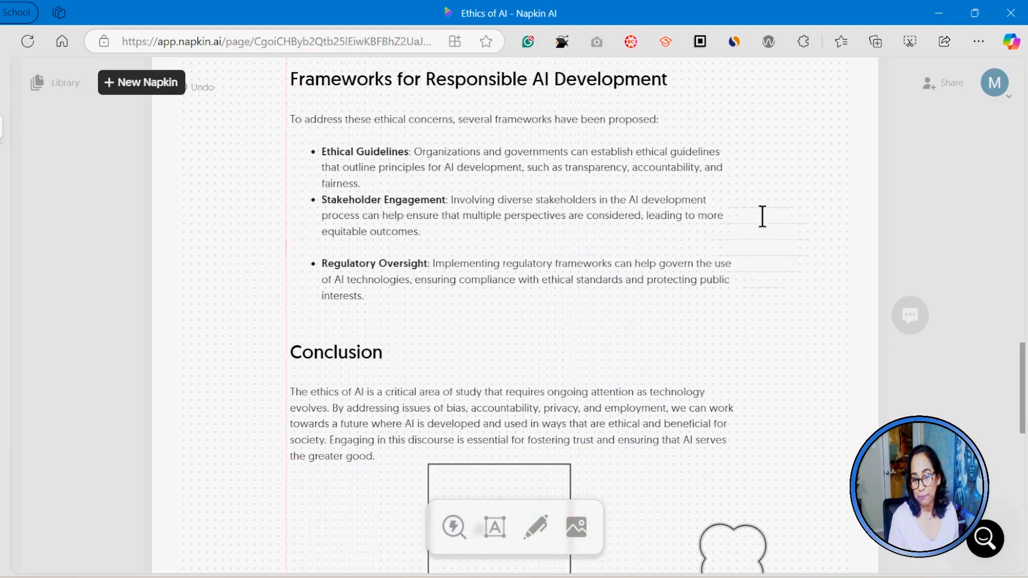
scroll(762, 216, "up", 10)
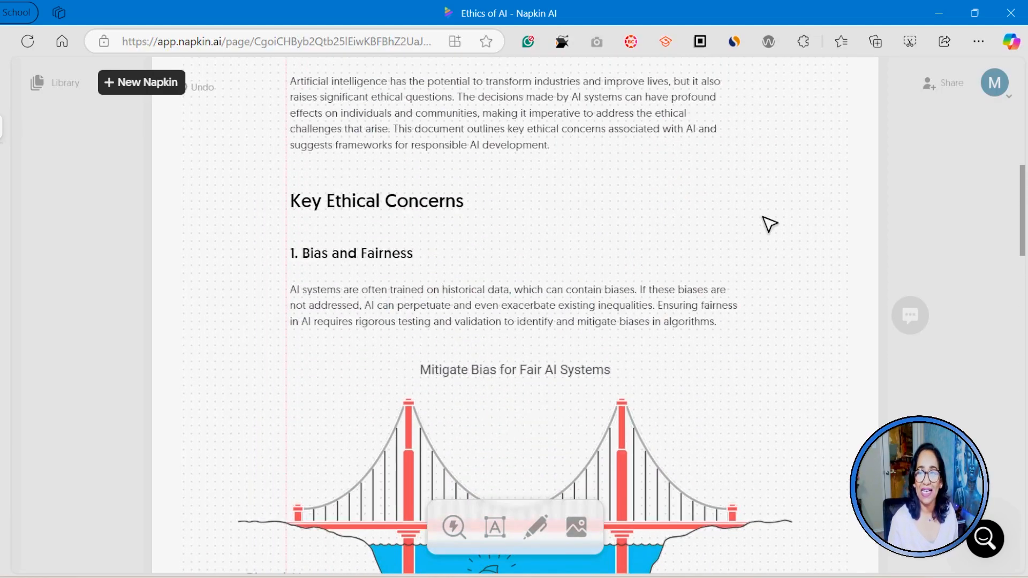
left_click(72, 97)
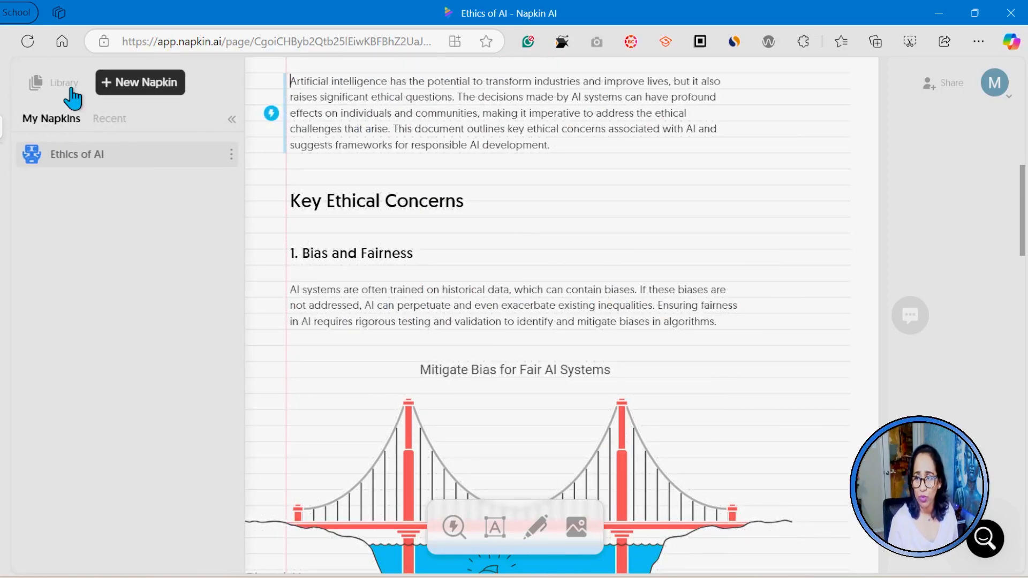
left_click(234, 157)
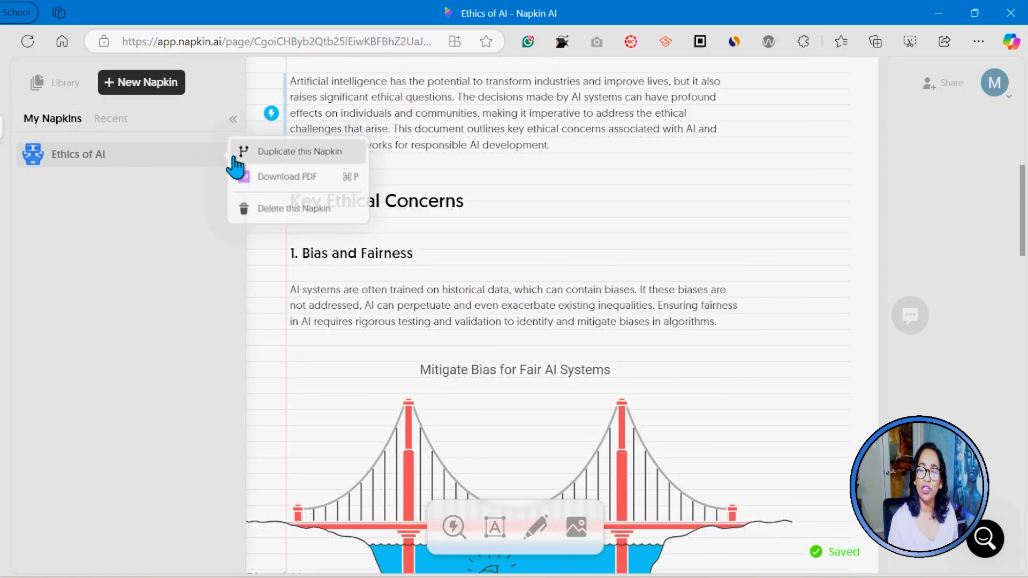
left_click(293, 184)
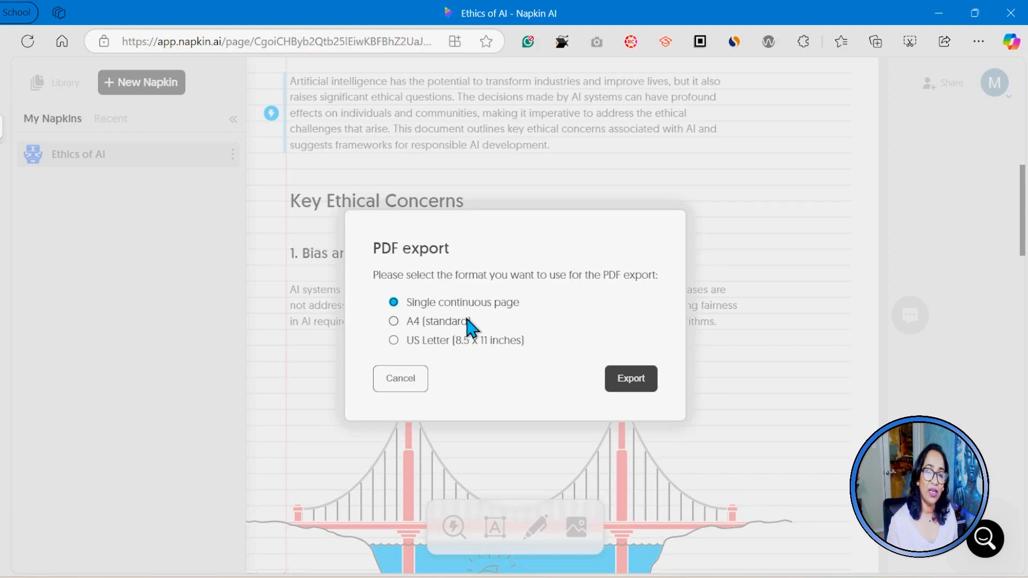
left_click(632, 382)
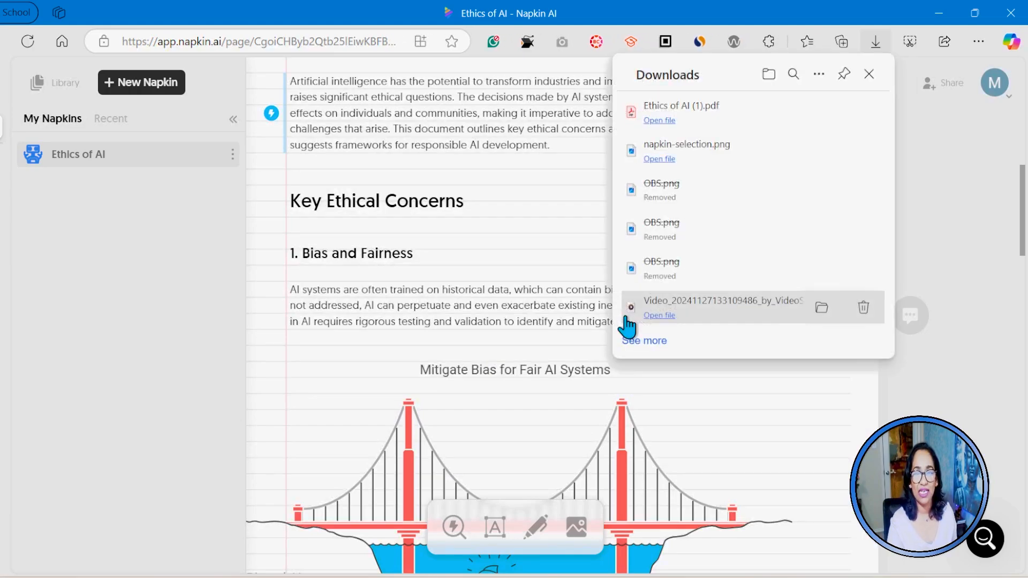
Open the downloaded file "Ethics of AI (1).pdf" and look through its pages
left_click(656, 121)
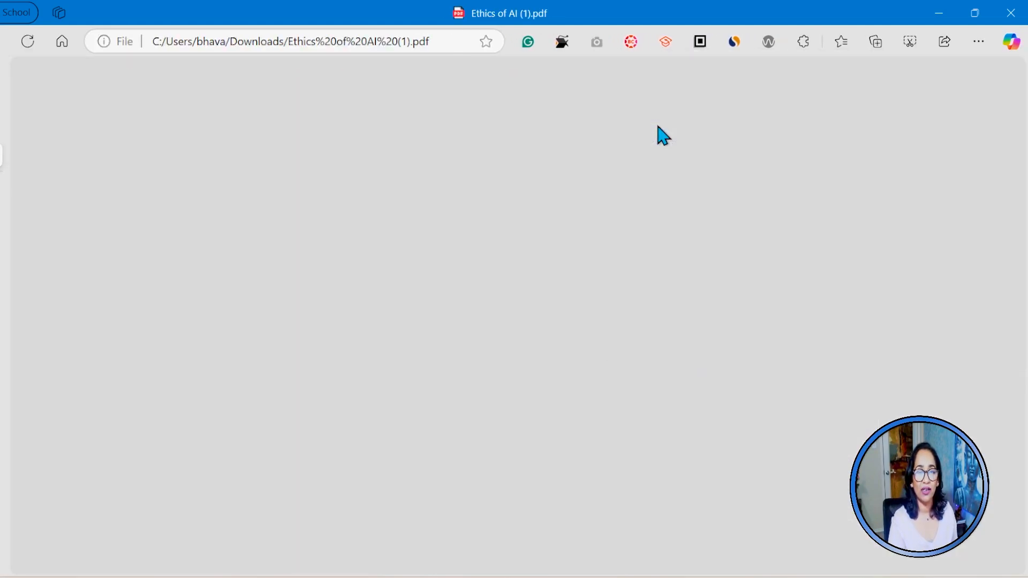
scroll(871, 238, "down", 4)
scroll(871, 239, "down", 10)
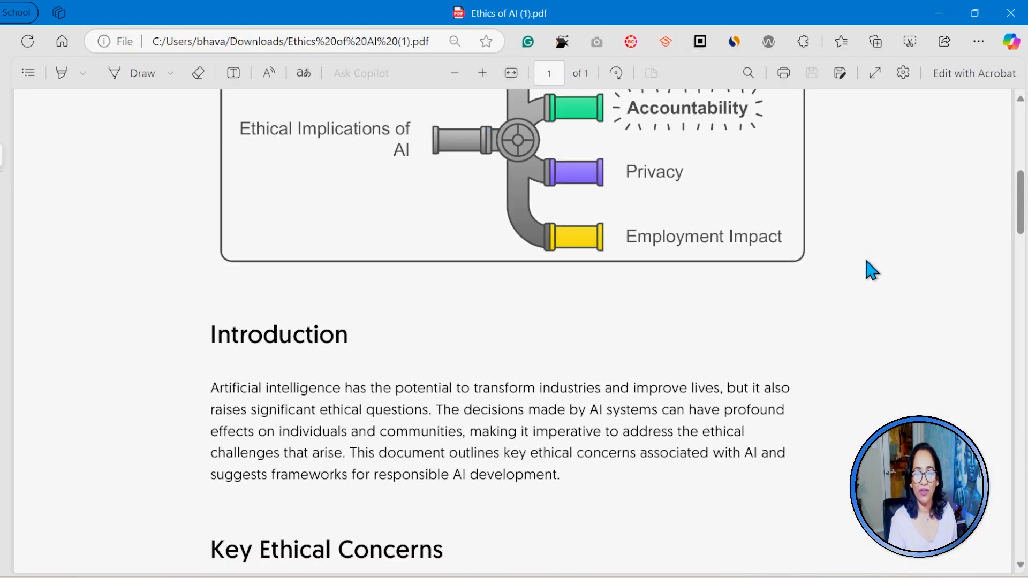
scroll(871, 287, "down", 8)
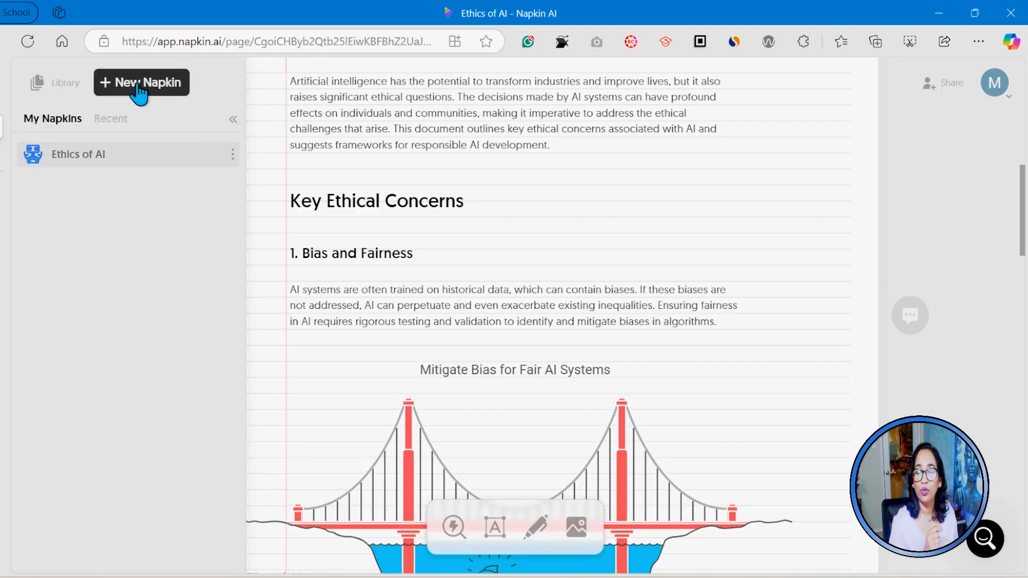
Create a blank napkin and paste in the text "The different kinds of sampling" with its bulleted descriptions of sampling methods
mouse_move(138, 94)
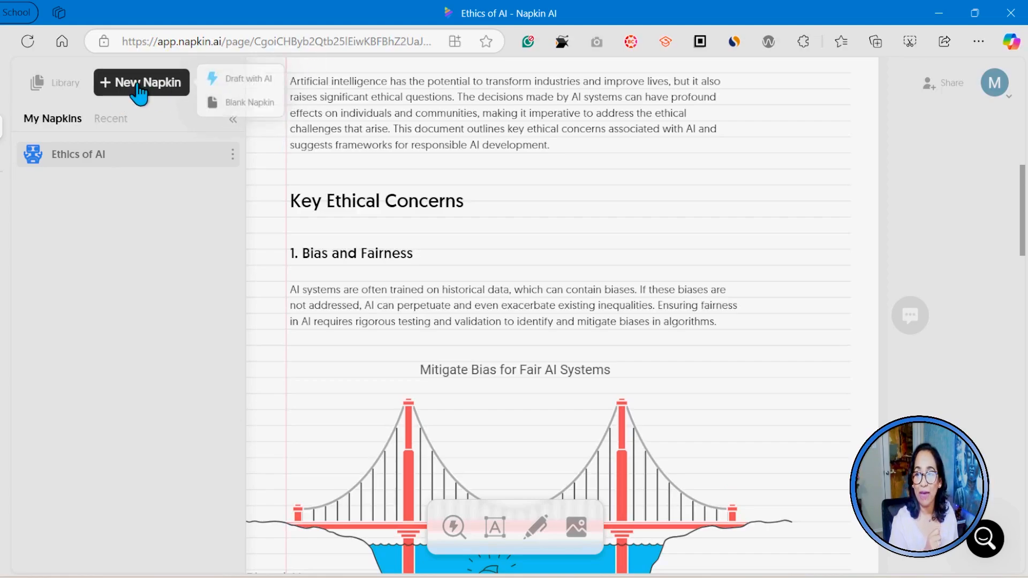
left_click(244, 105)
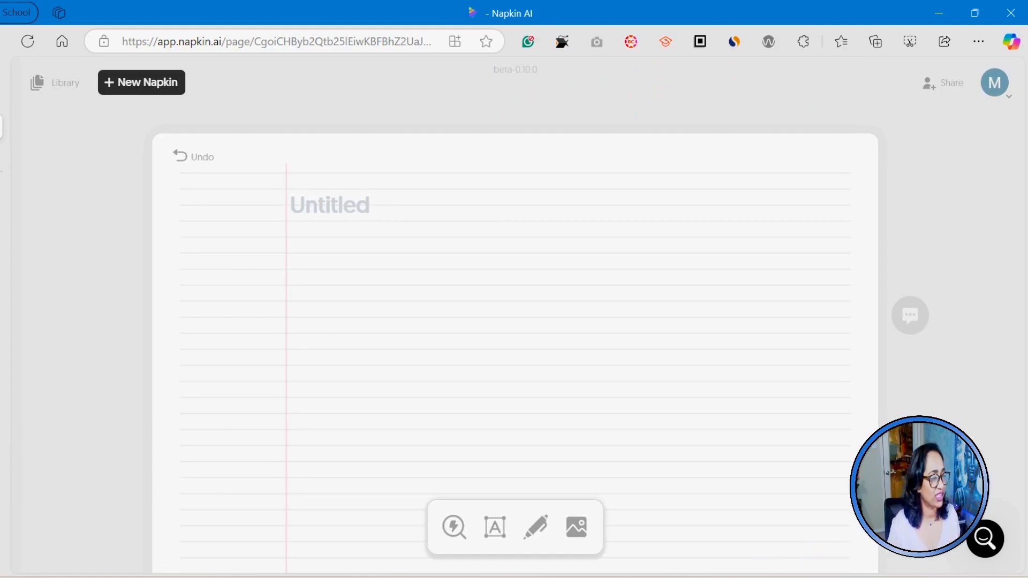
key("alt+Tab")
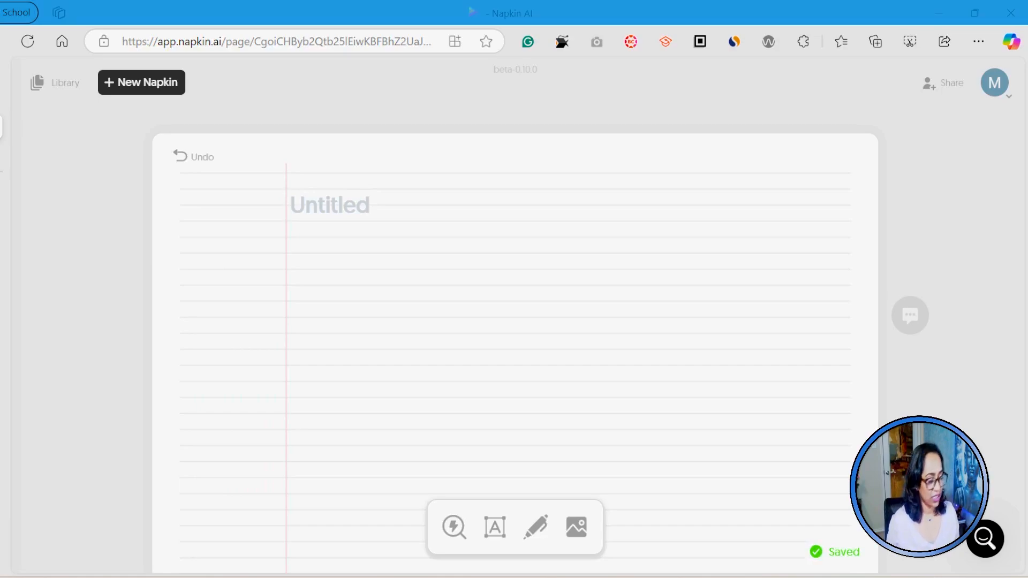
left_click(368, 206)
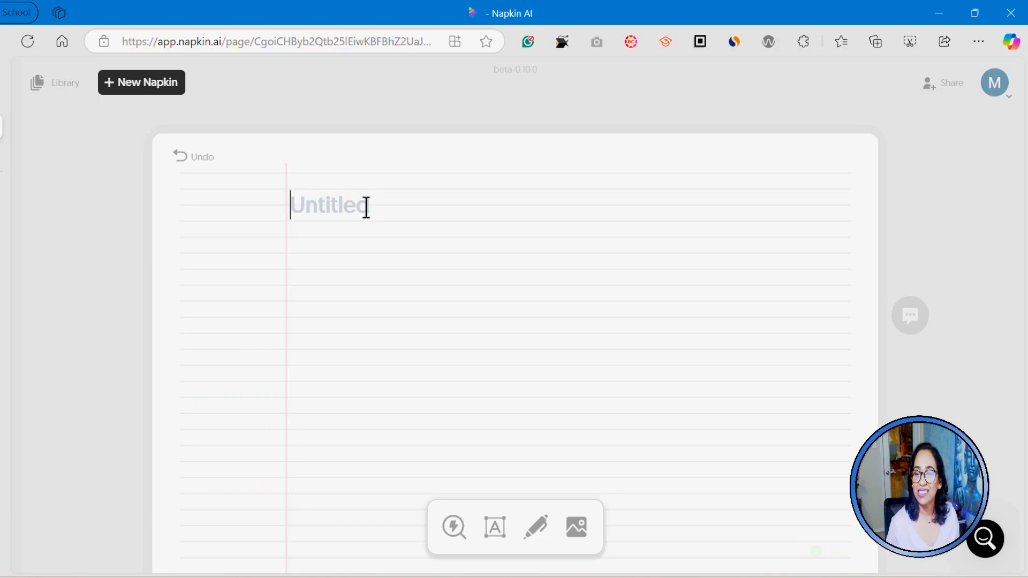
type("The different kinds of sampling Cluster sampling: is a convenient way of sampling because you do what is comfortable or convenient. You ask people nearby or people who are shopping at a supermarket. Systematic sampling: you pick a starting point at random and systematically take things at a specific number of the path. Cluster sampling: you split the population into clusters, which are then chosen at random. All the objects are included in the sample. Stratified sampling: the strata or groups are explicitly chosen to represent various characteristics within the population such as ethnicity, location, age, or occupation.")
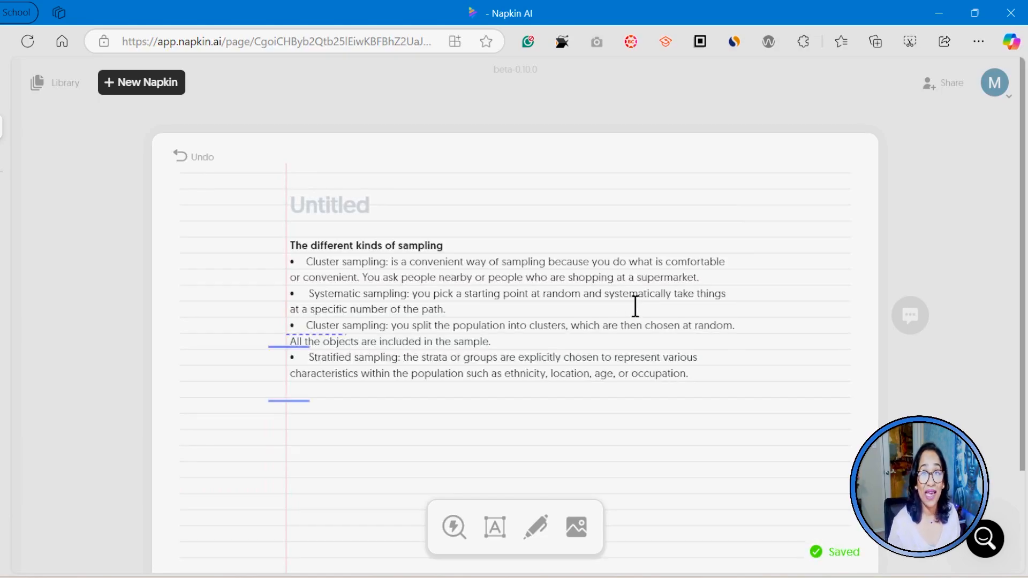
Generate visuals from the sampling text, compare the suggestions, and insert the one with a green figure facing branching staircases
mouse_move(293, 246)
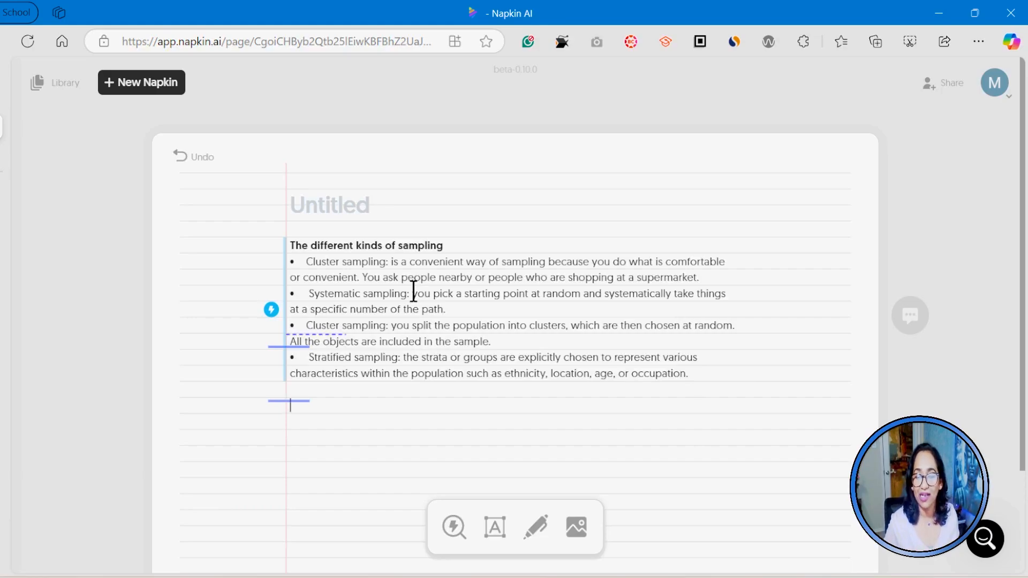
left_click(272, 316)
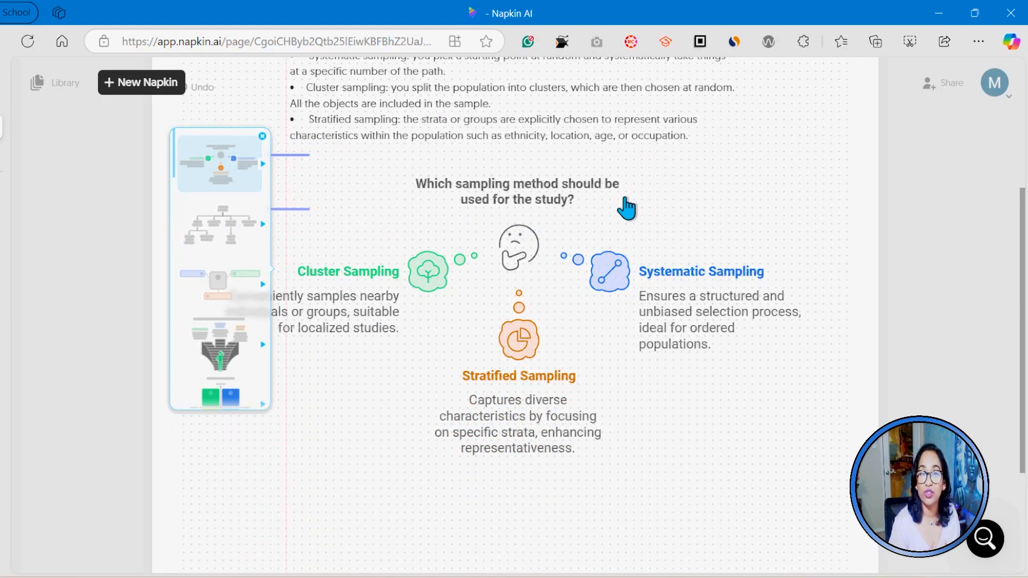
left_click(221, 243)
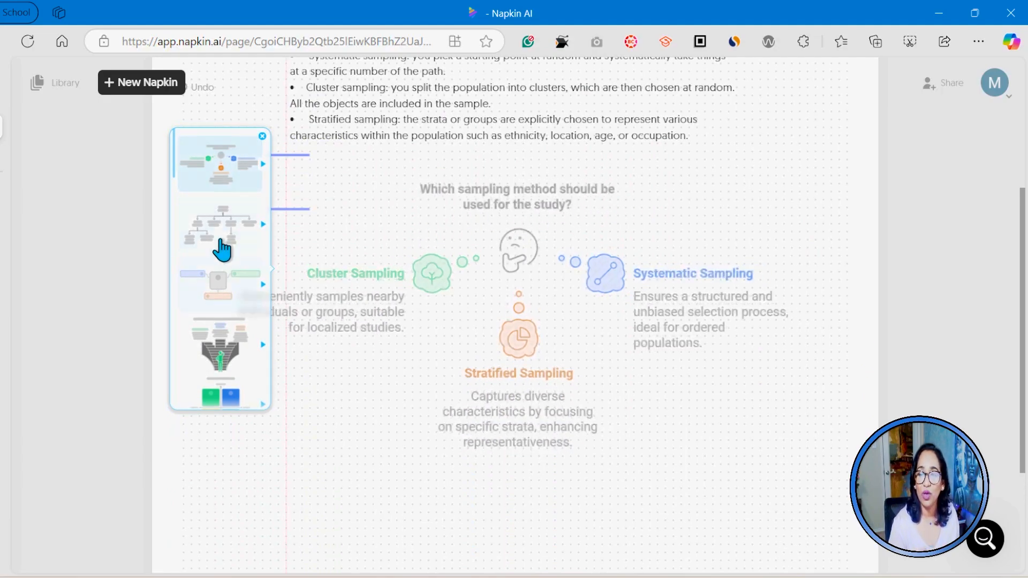
left_click(224, 295)
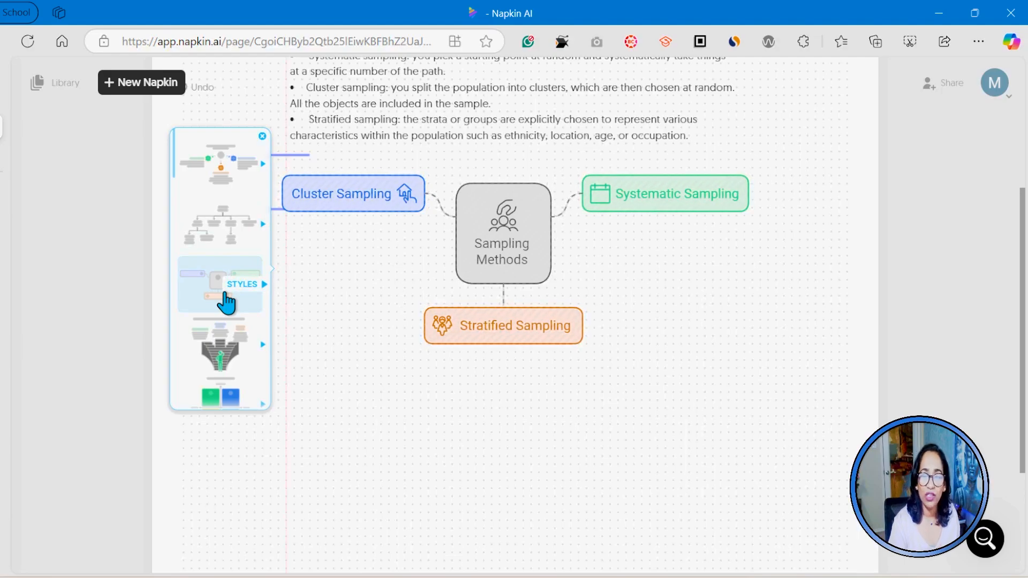
left_click(230, 353)
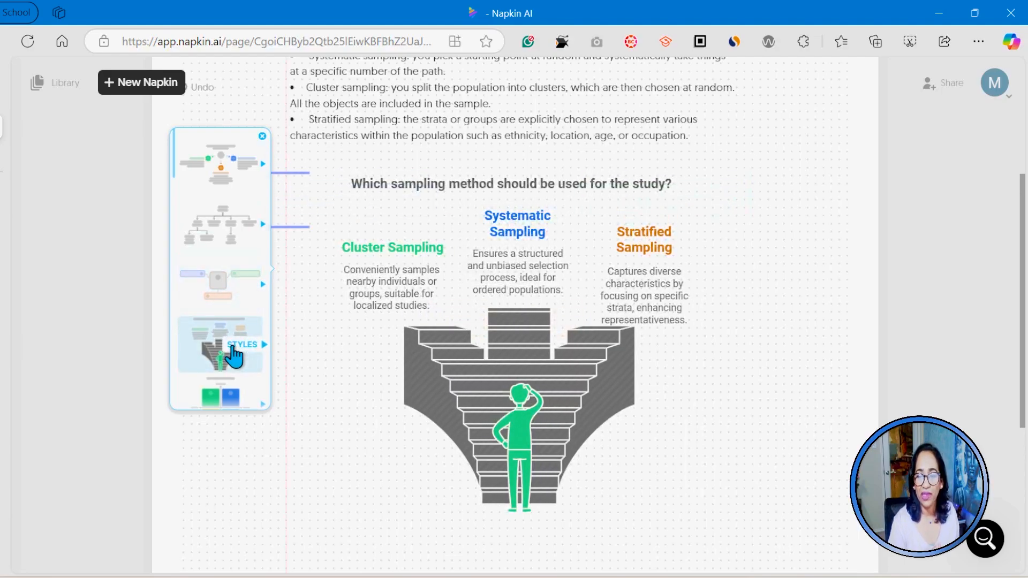
left_click(233, 347)
left_click(216, 300)
left_click(225, 350)
left_click(586, 248)
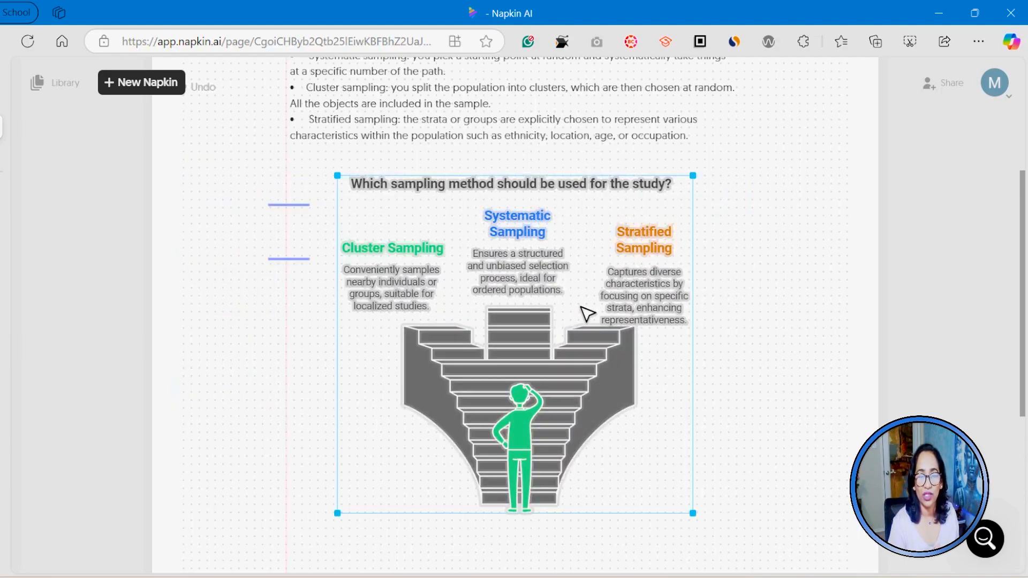
left_click(799, 281)
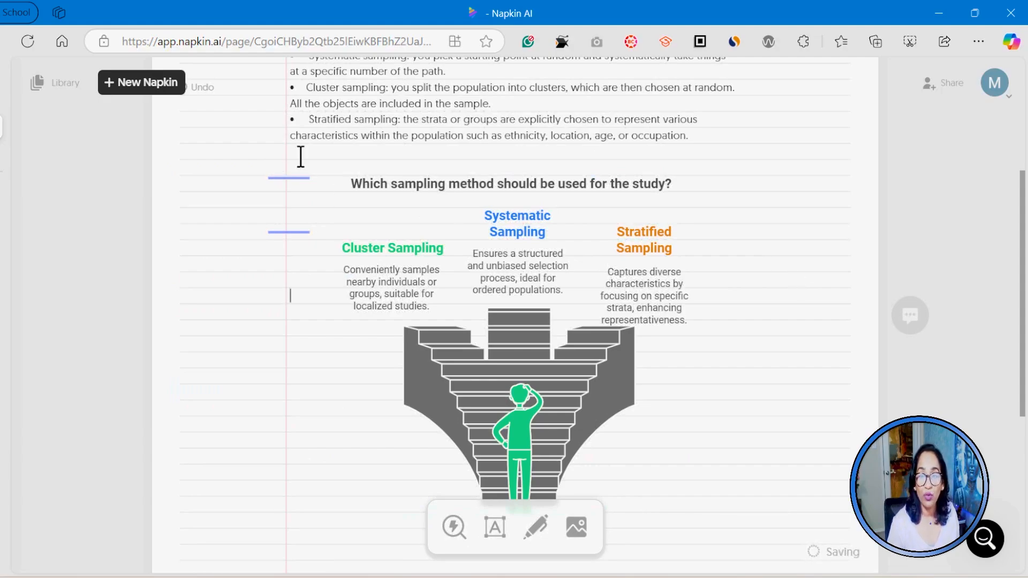
Select the whole sampling visual, view its export options, and close them without downloading
left_click_drag(296, 156, 719, 537)
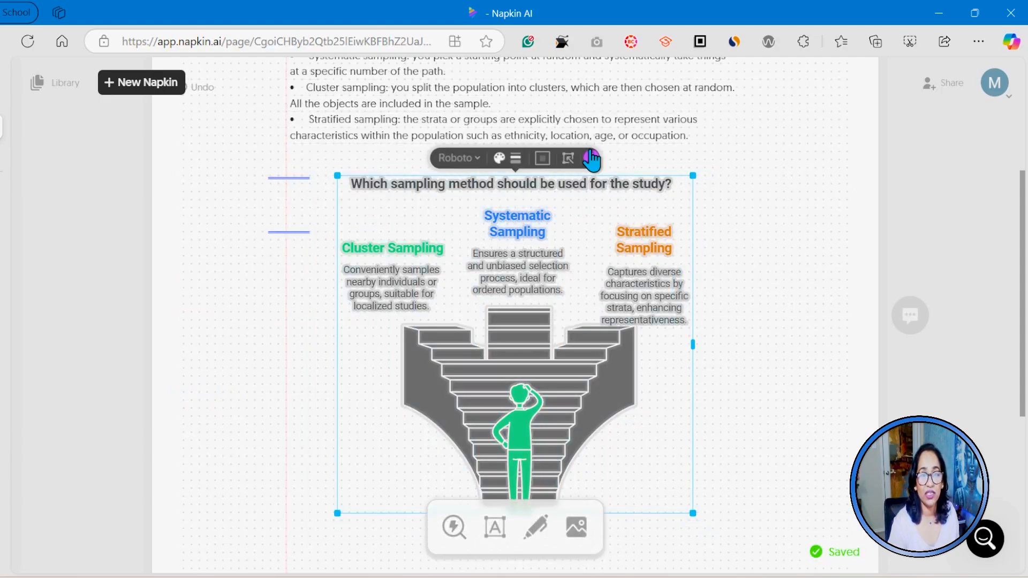
left_click(592, 161)
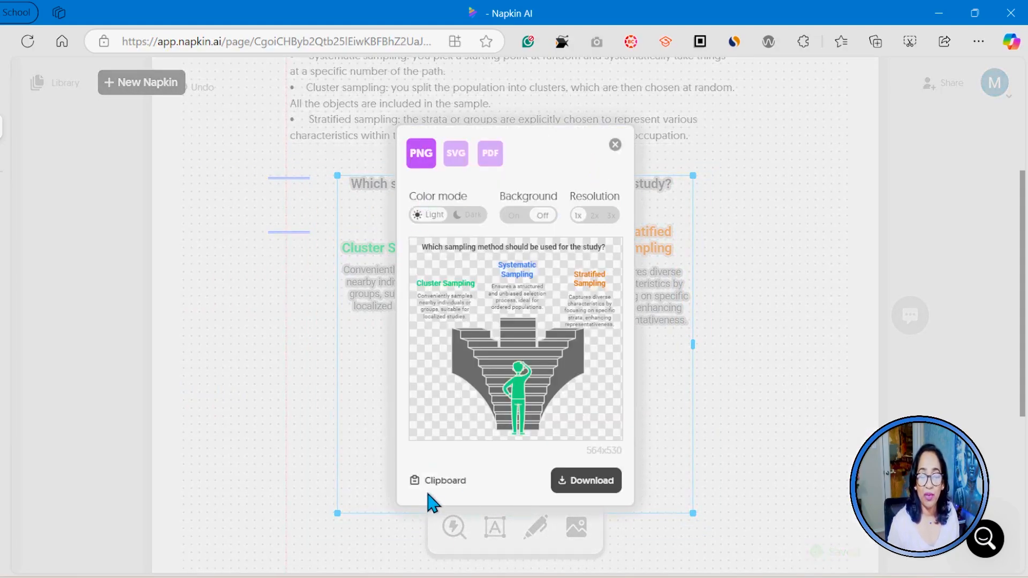
left_click(616, 145)
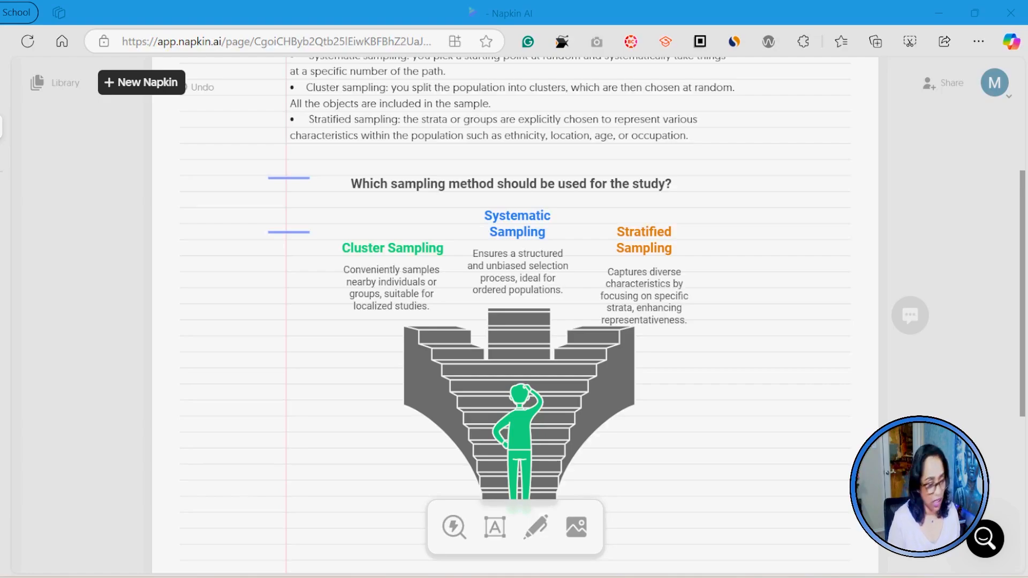
Paste the "Communication Etiquette" paragraph and its bulleted guidelines into the empty area below the staircase visual
scroll(658, 259, "down", 6)
left_click(389, 261)
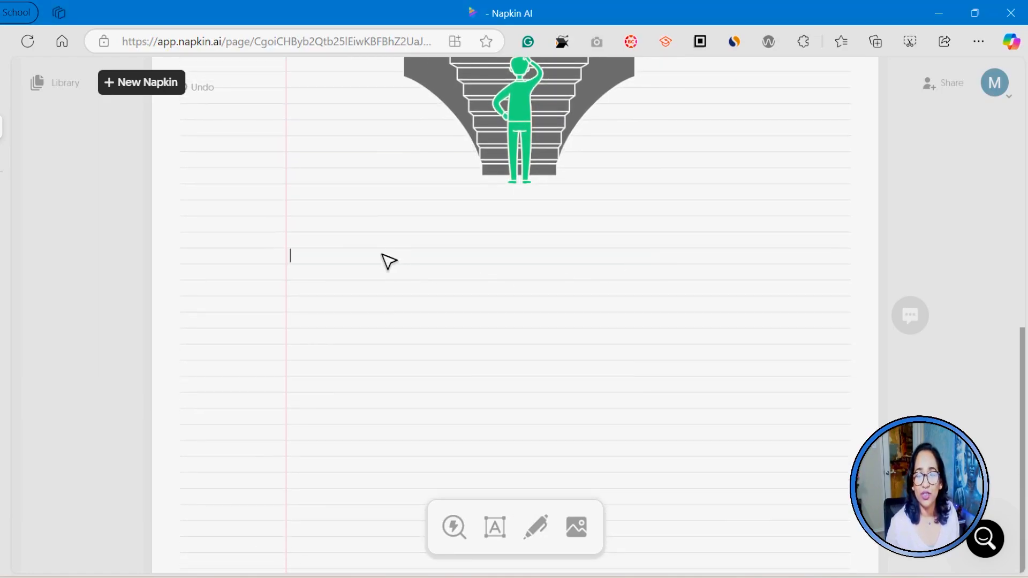
type("Communication Etiquette:  Clear communication is important in any college classroom whether in person or online.  It is especially easy to be misunderstood or to misunderstand someone else when communicating online but this can occur in person also.  Please follow these guidelines. Use respectful and appropriate language.  Avoid profanities, slang, and excessive texting shortcuts.  Inappropriate communication will be reported to the Vice President for Student Development Services or designee and may result in dismissal from the class and/or college. If there is something you would not say face-to-face, do not say it online. After typing a message, re-read it objectively to make sure your intended message is being conveyed.  Avoid sarcasm. Stick to conversing about mathematics.  Online TCC communication is not the place to advertise your business, review restaurants, or engage in other discourse. Give others the benefit of the doubt – you might have misunderstood them. Properly address your emails and online posts to the intended recipients and sign off with your full name.")
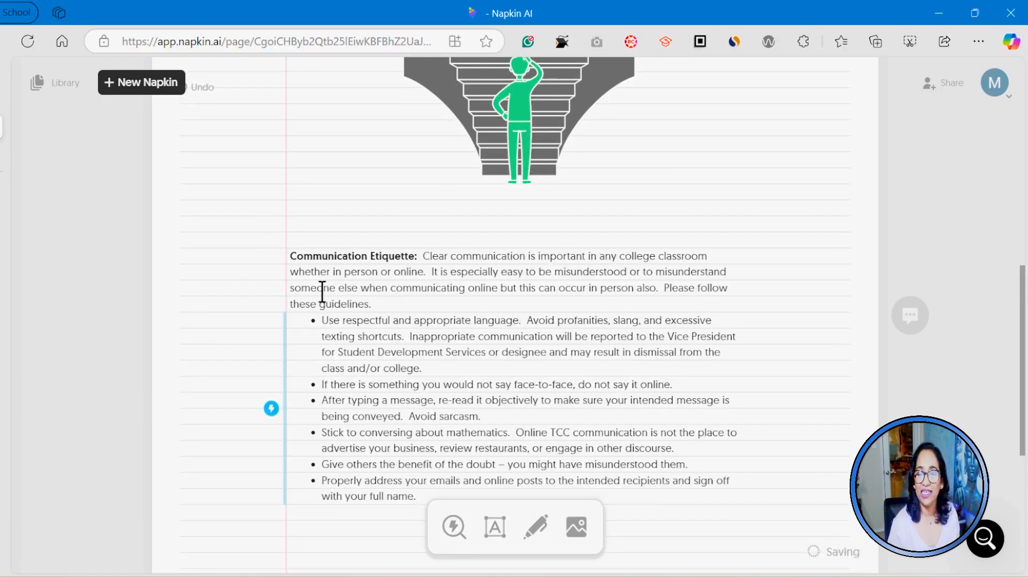
Select the entire Communication Etiquette text, including all its bullets, and generate visuals from it
scroll(568, 290, "down", 2)
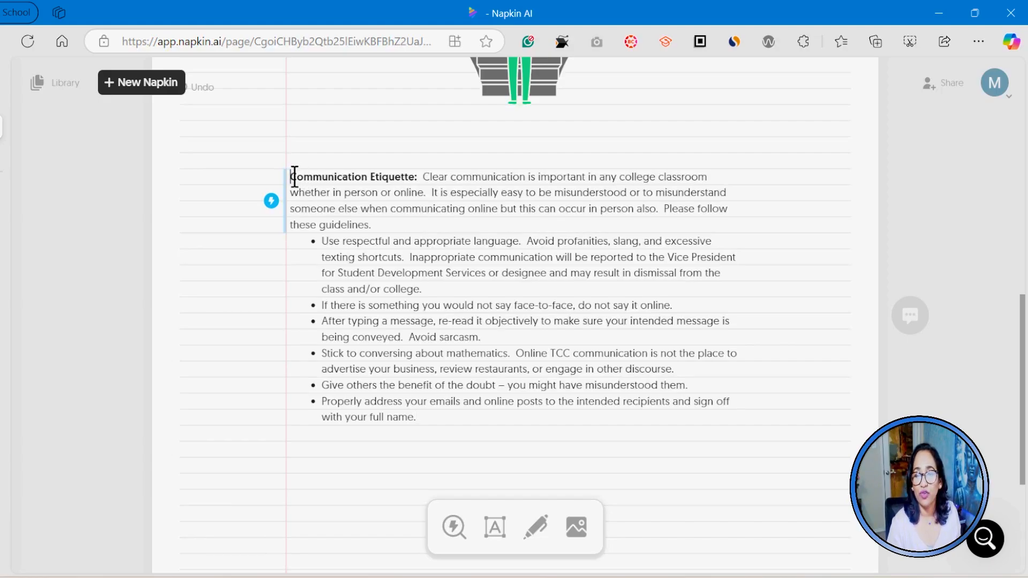
left_click_drag(294, 177, 387, 274)
left_click_drag(387, 273, 386, 225)
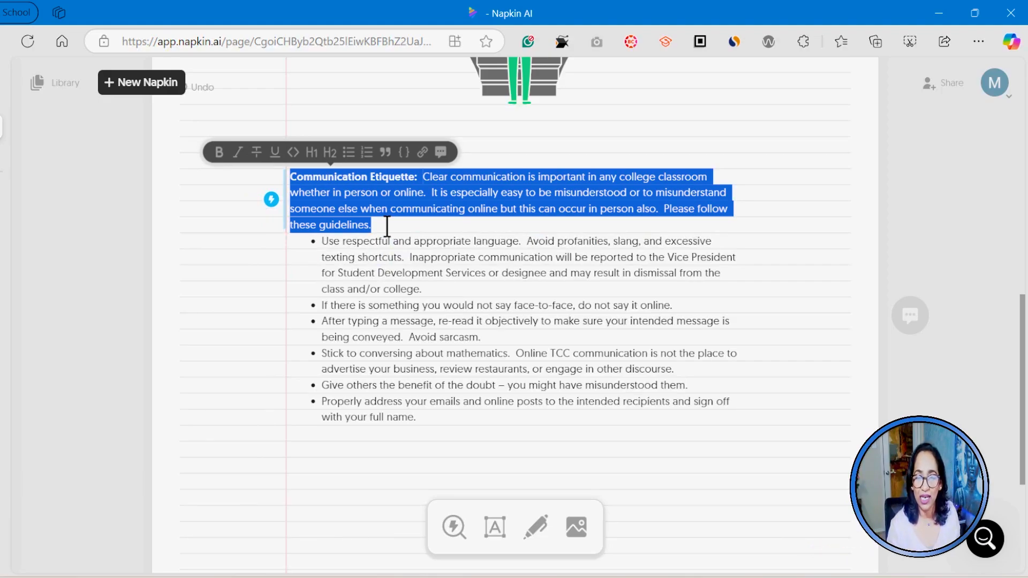
left_click_drag(386, 225, 436, 423)
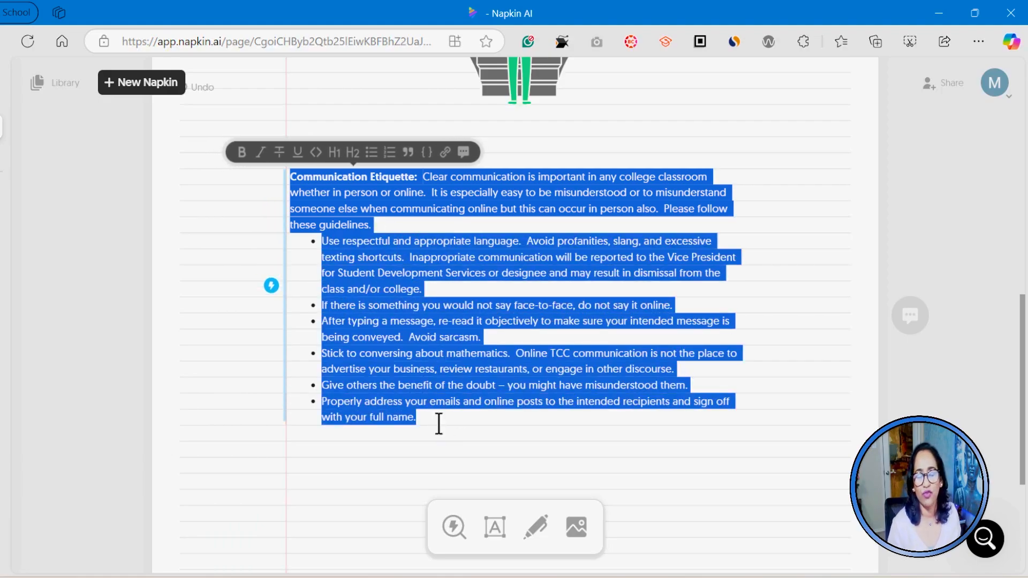
left_click(271, 287)
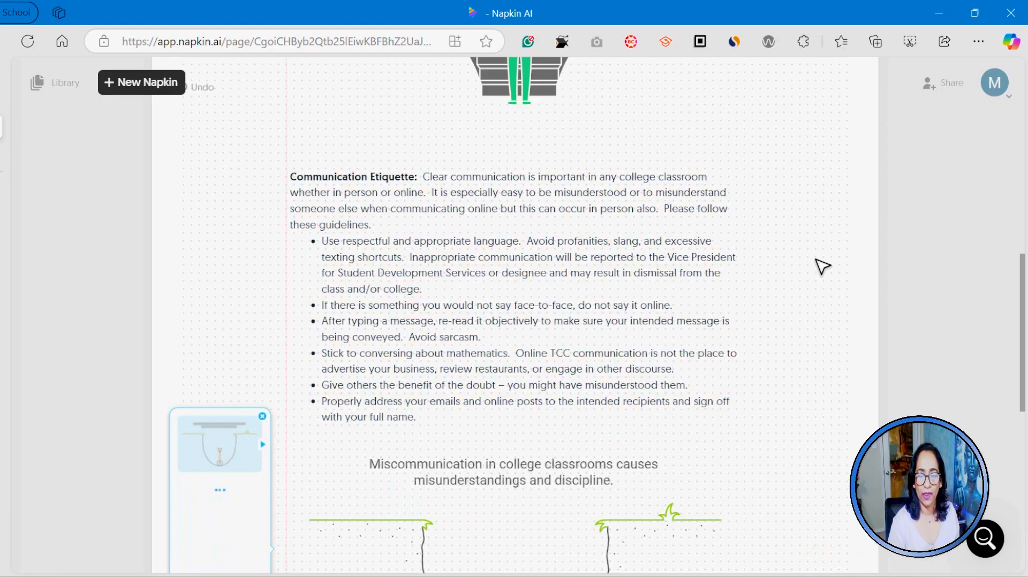
Preview the padlock suggestion, but insert the house-shaped Communication Etiquette visual in the style with dark outlines and gradient fills
left_click(218, 282)
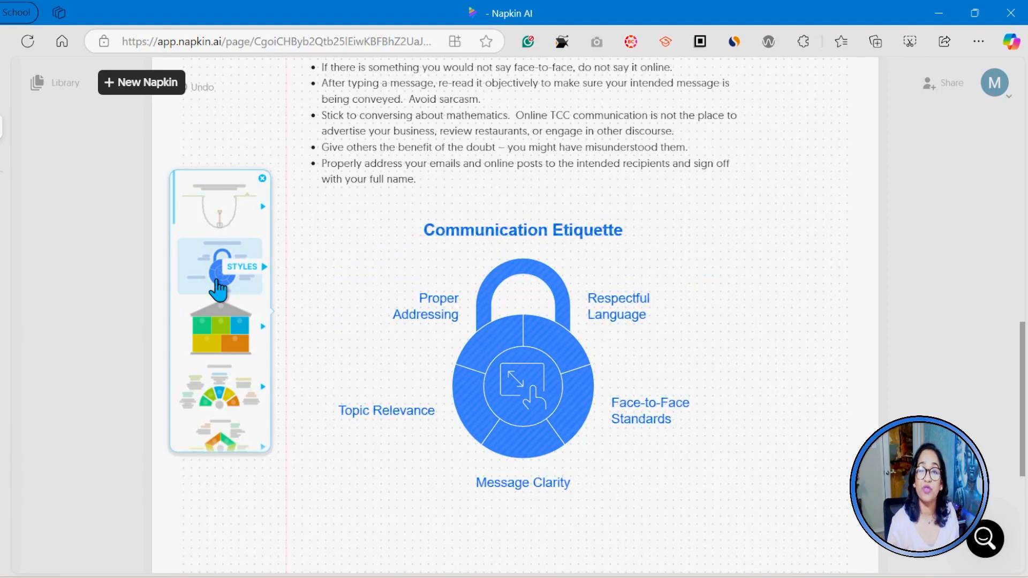
left_click(236, 328)
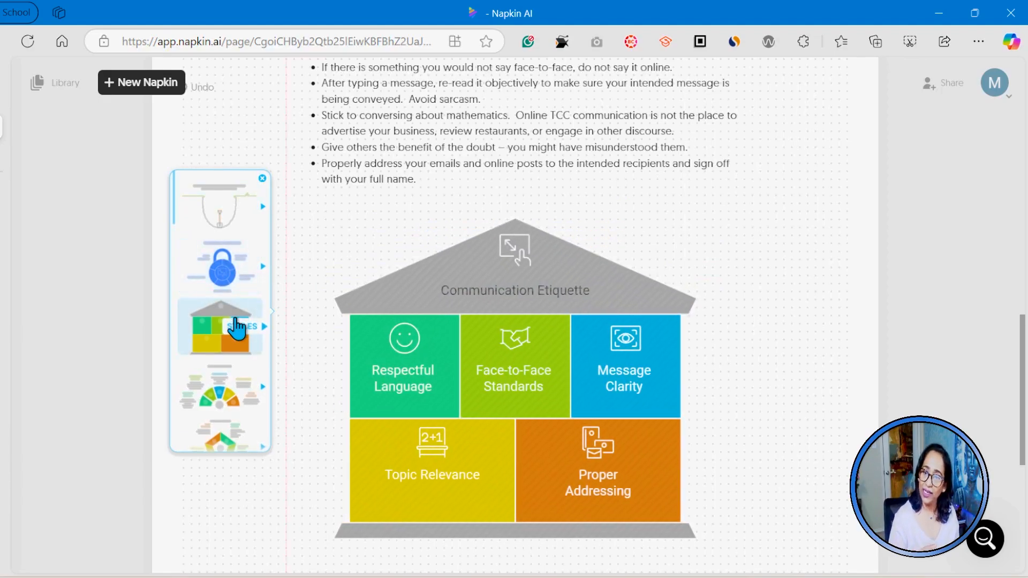
left_click(236, 328)
left_click(230, 295)
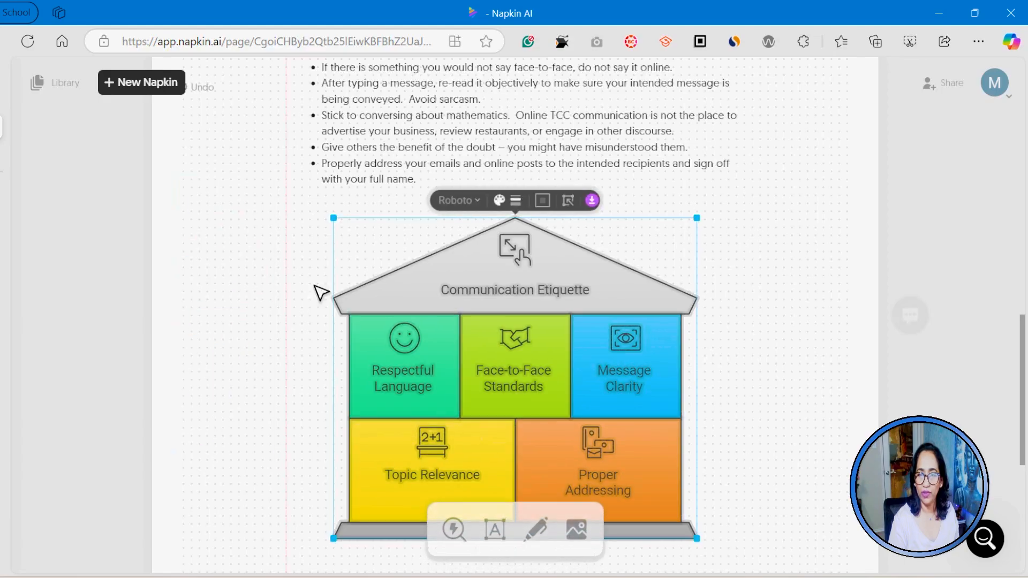
left_click(760, 258)
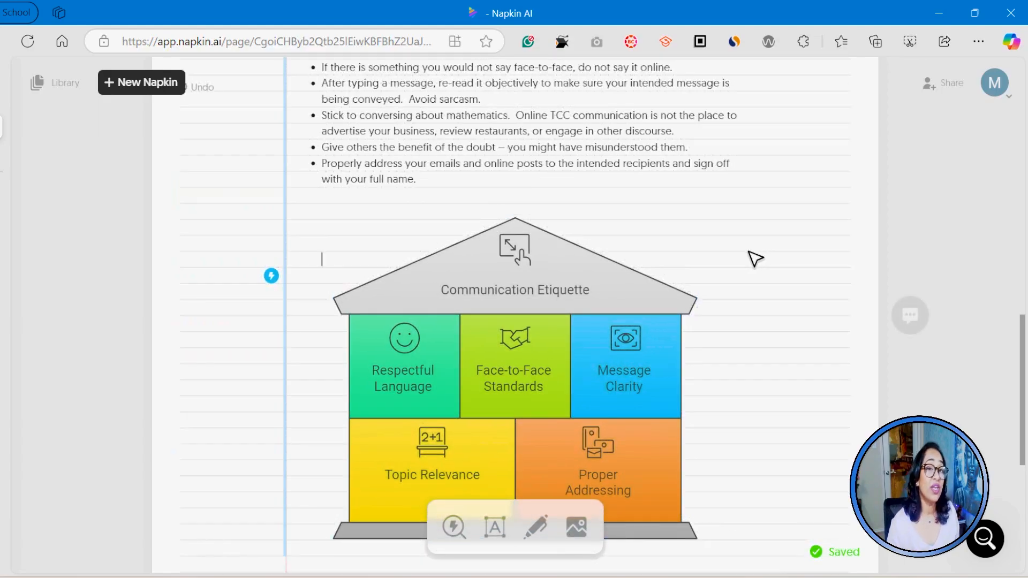
scroll(756, 259, "down", 2)
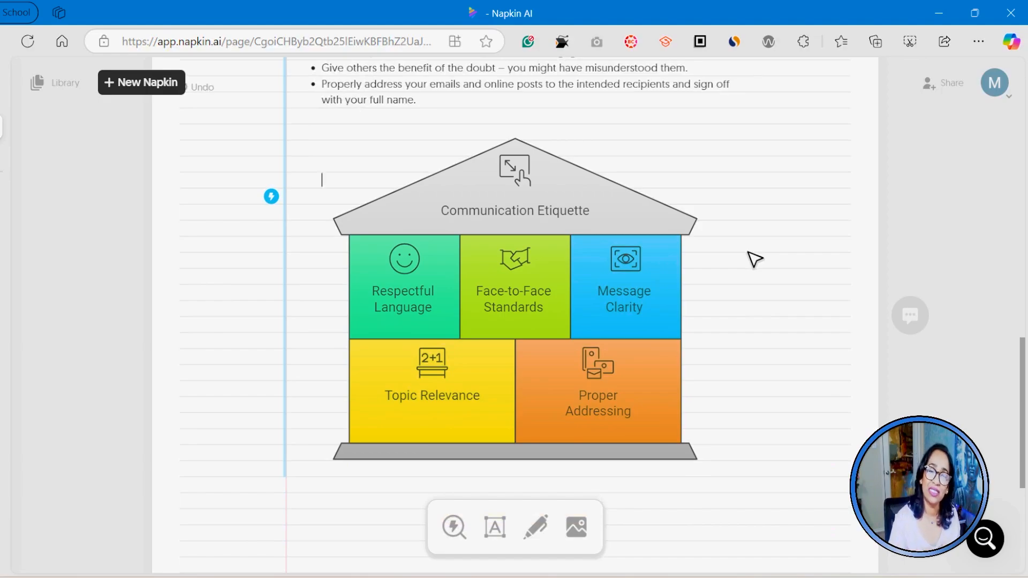
Try the H2 heading style on the "Communication Etiquette:" label in the introductory paragraph, and undo it
scroll(750, 254, "up", 6)
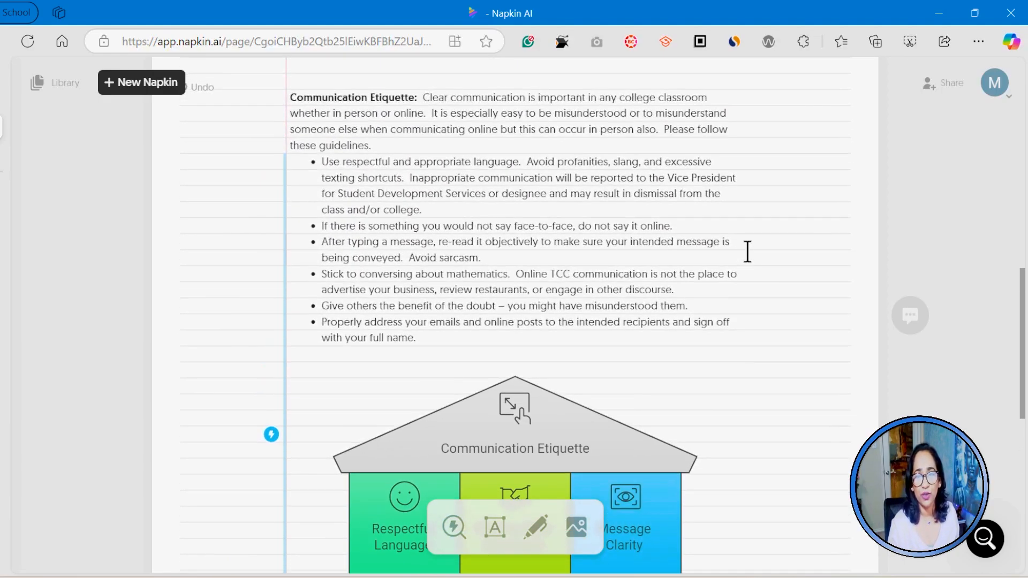
left_click_drag(292, 97, 410, 141)
left_click(428, 128)
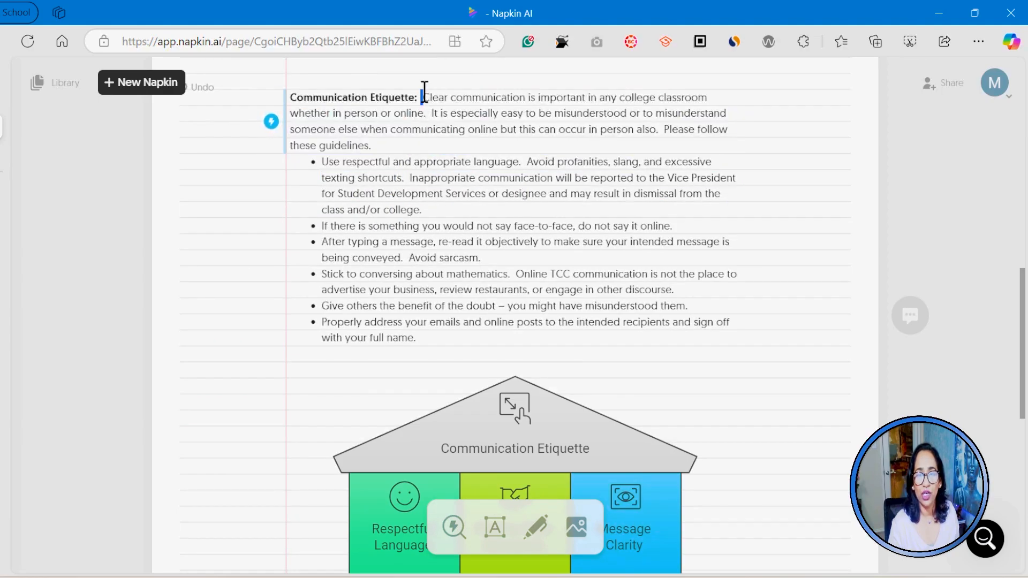
left_click_drag(422, 96, 713, 101)
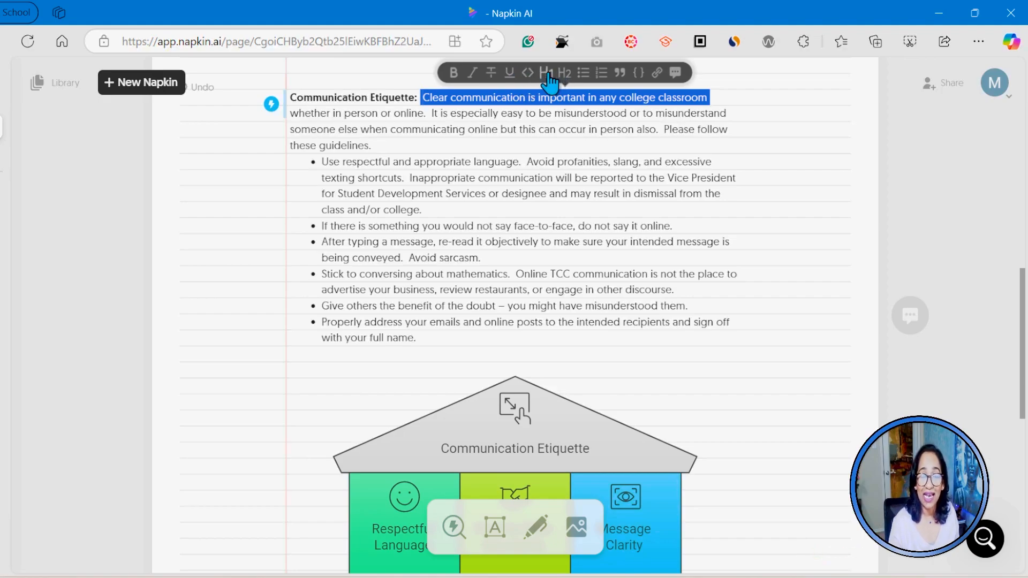
left_click_drag(420, 98, 290, 98)
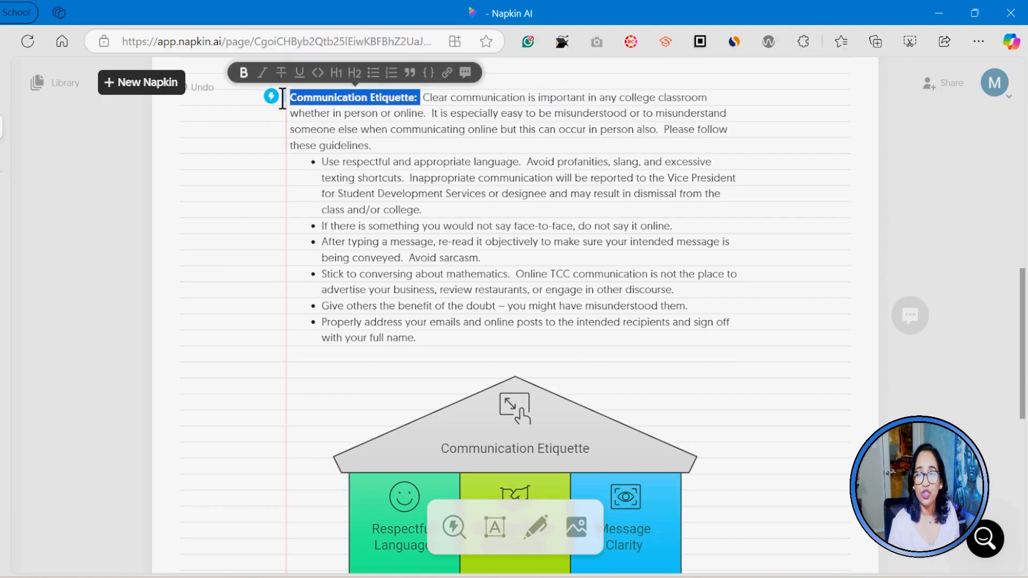
left_click(354, 75)
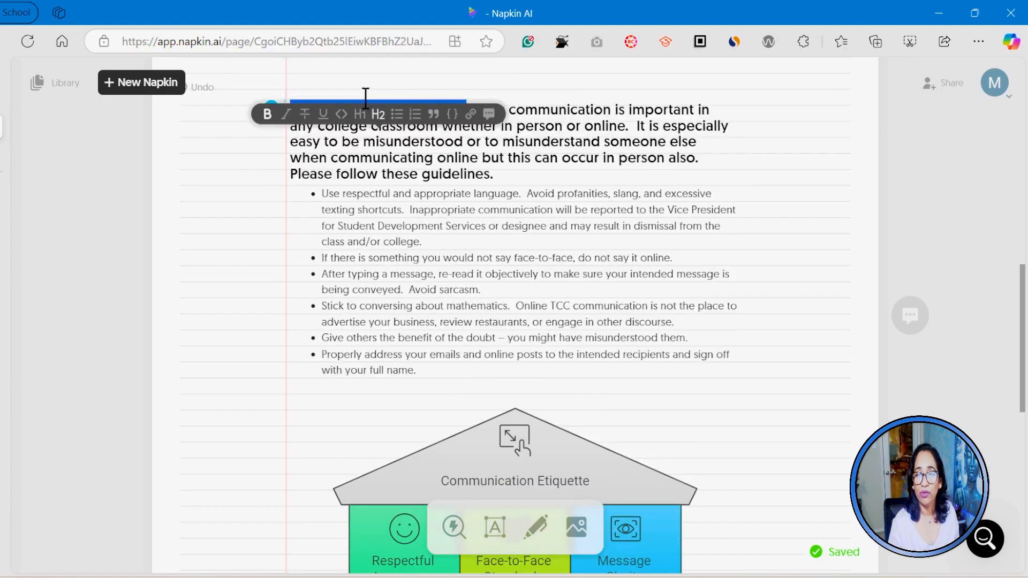
left_click(755, 155)
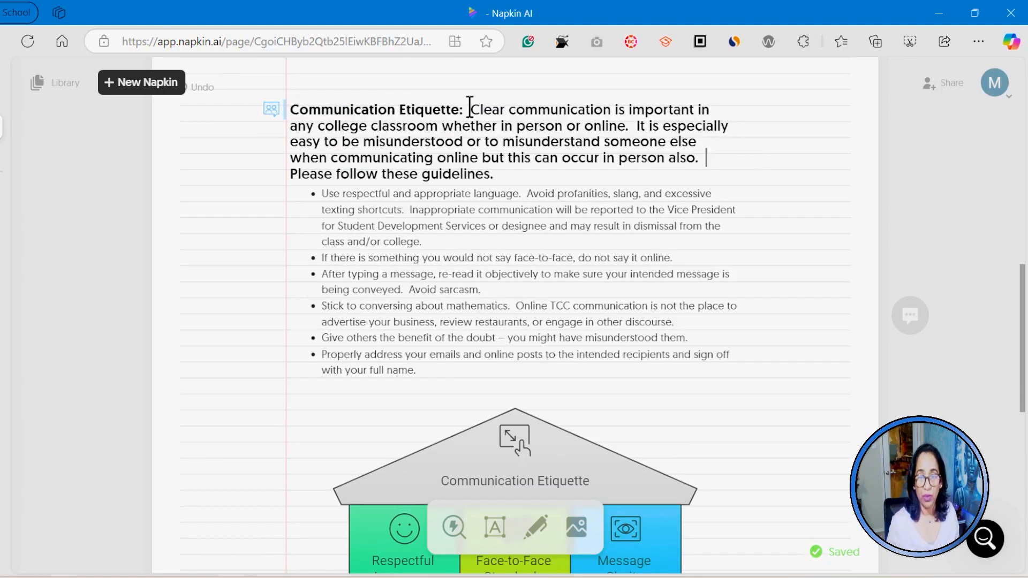
key("ctrl+z")
Apply strikethrough and italic formatting to the word "communicating" in the Communication Etiquette introduction
left_click_drag(392, 130, 465, 129)
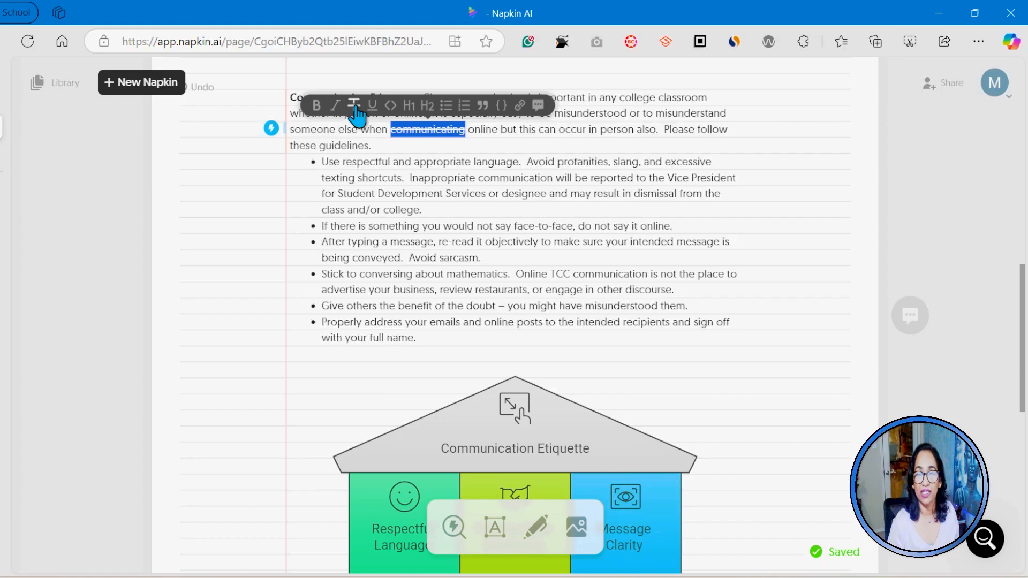
left_click(336, 106)
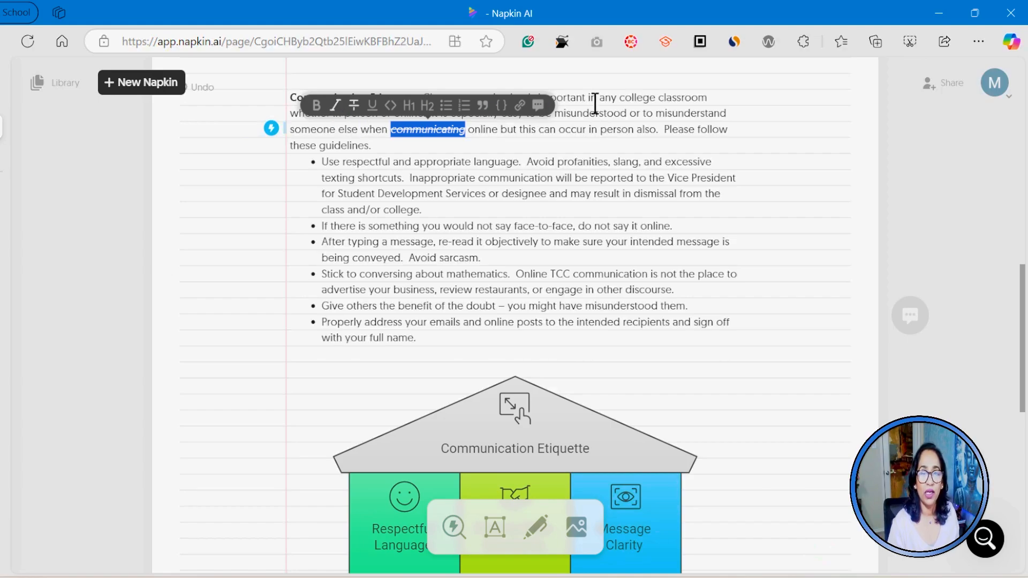
Highlight "communicating", "is important in any college classroom" and "this can occur in person also. Please follow" for a comment, and post it without text
left_click(540, 105)
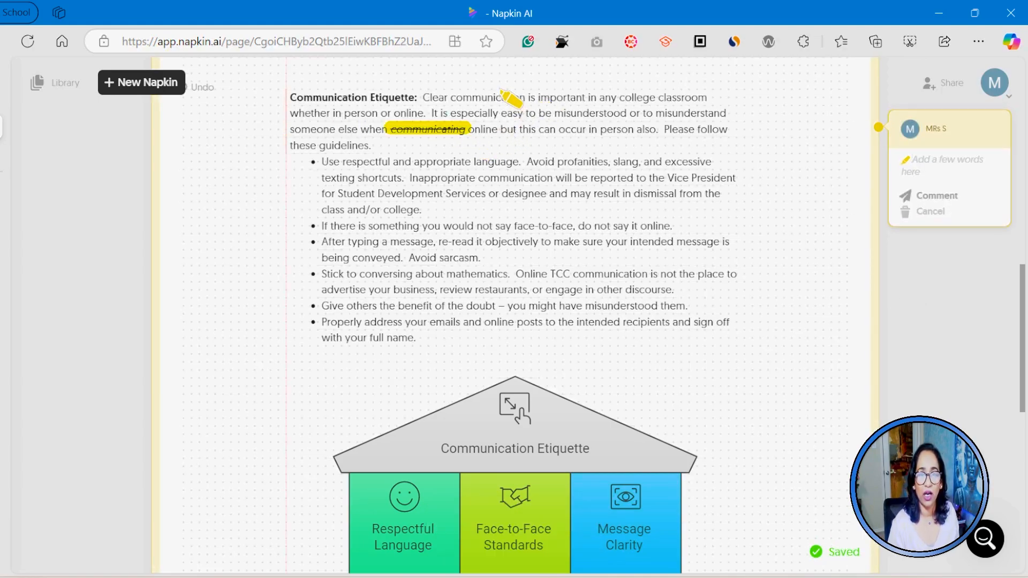
left_click_drag(527, 99, 708, 99)
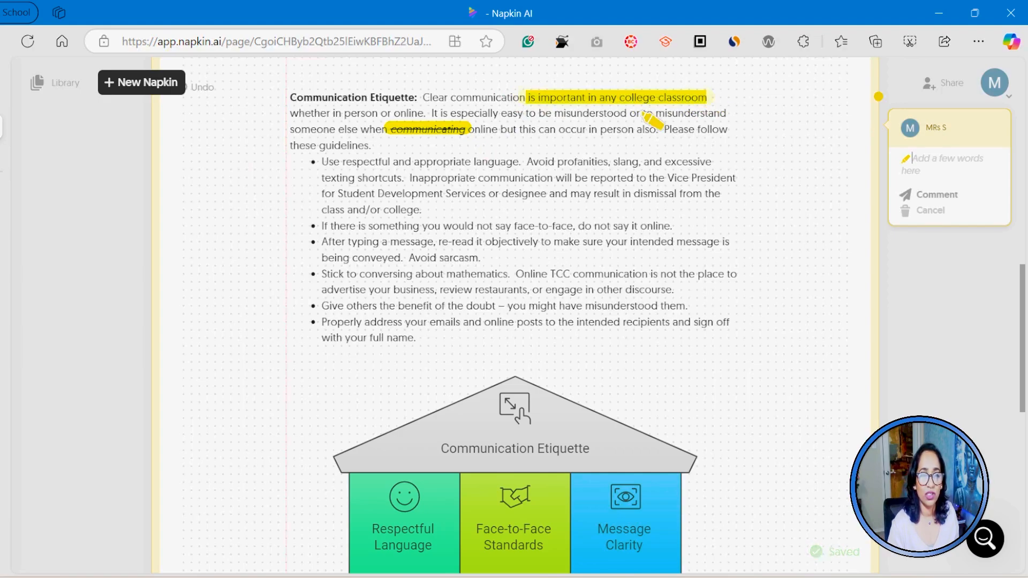
left_click_drag(515, 131, 729, 130)
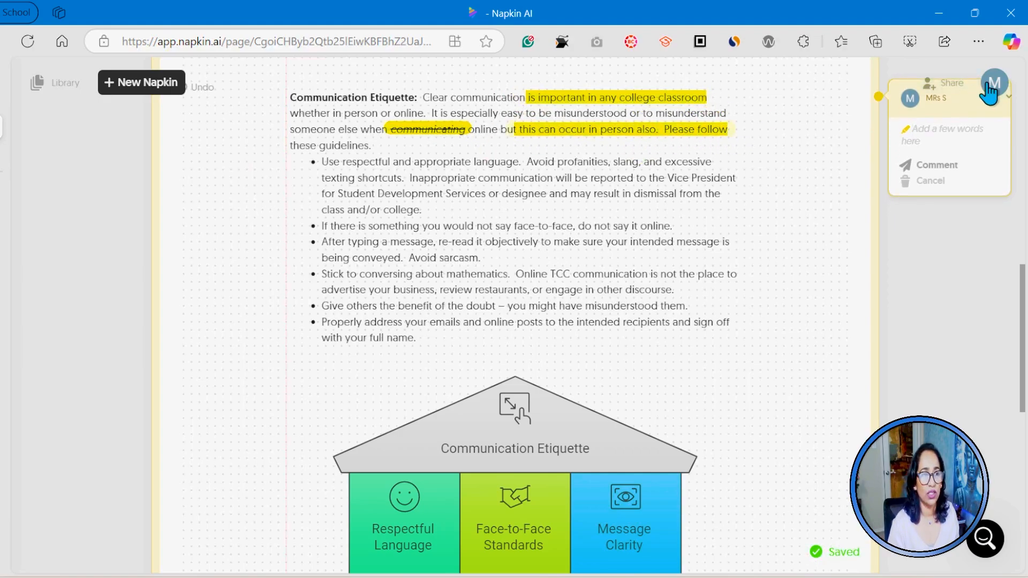
left_click(934, 165)
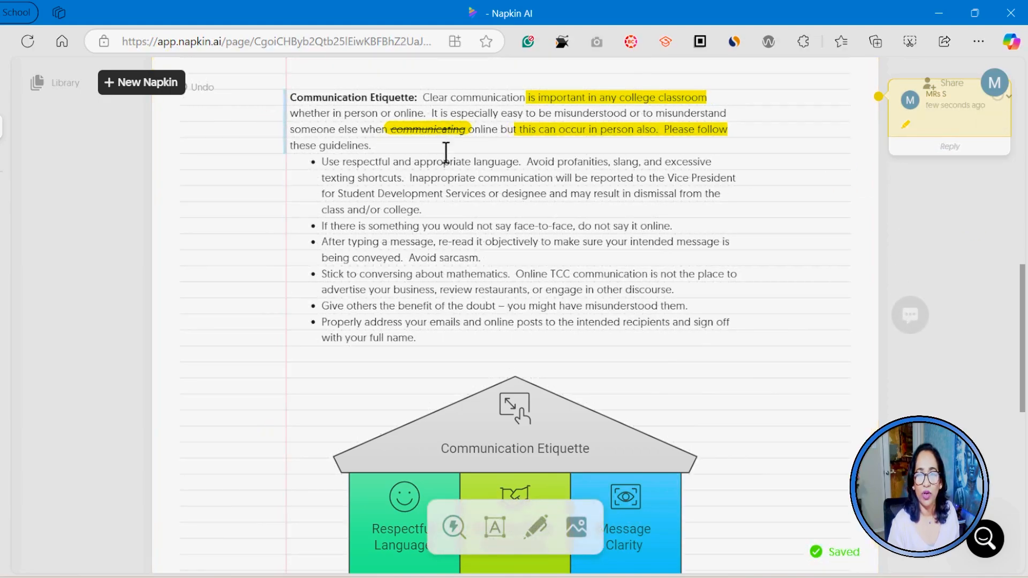
Format the guideline paragraph beginning "Use respectful and appropriate language" as a code block
left_click_drag(289, 332, 734, 357)
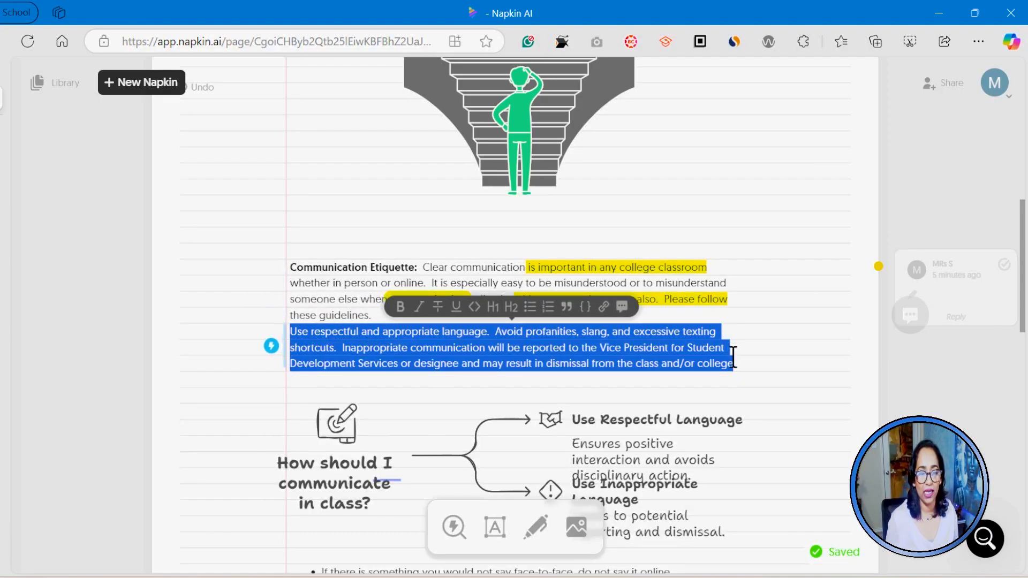
left_click(588, 313)
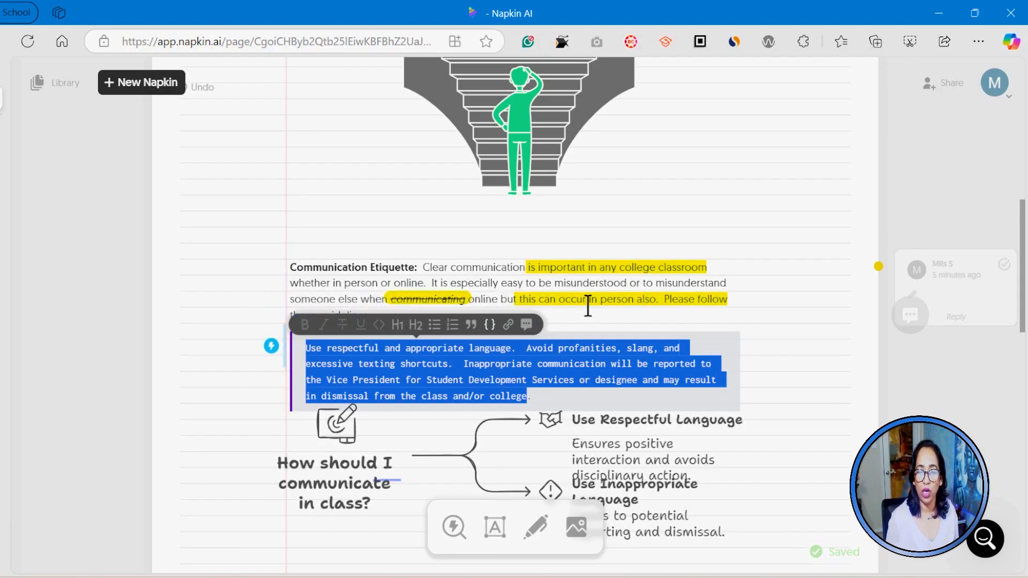
left_click(809, 352)
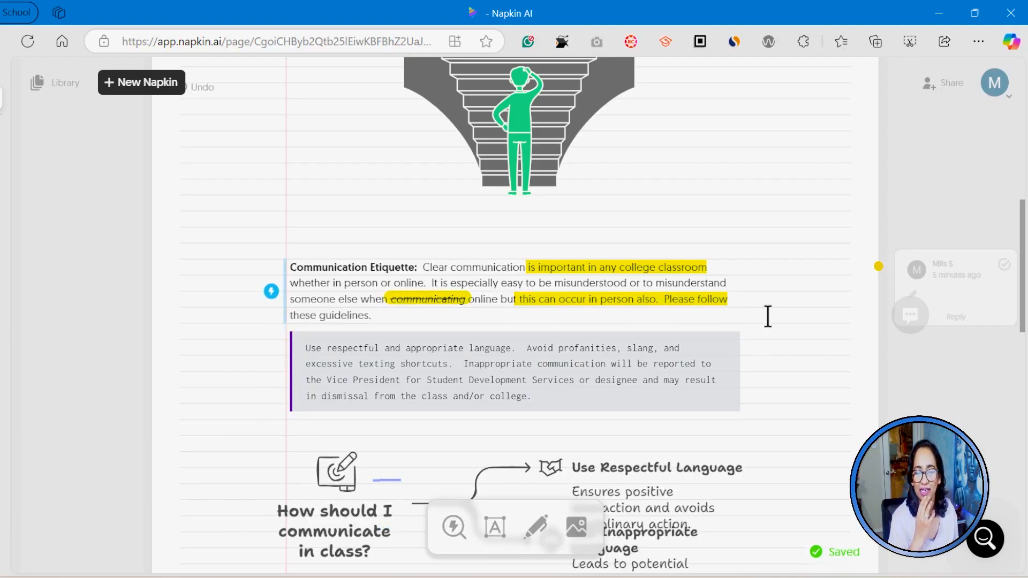
Convert the bulleted guidelines above the house visual, beginning "If there is something you would not say face-to-face", into a numbered list
scroll(773, 324, "down", 6)
scroll(774, 324, "down", 3)
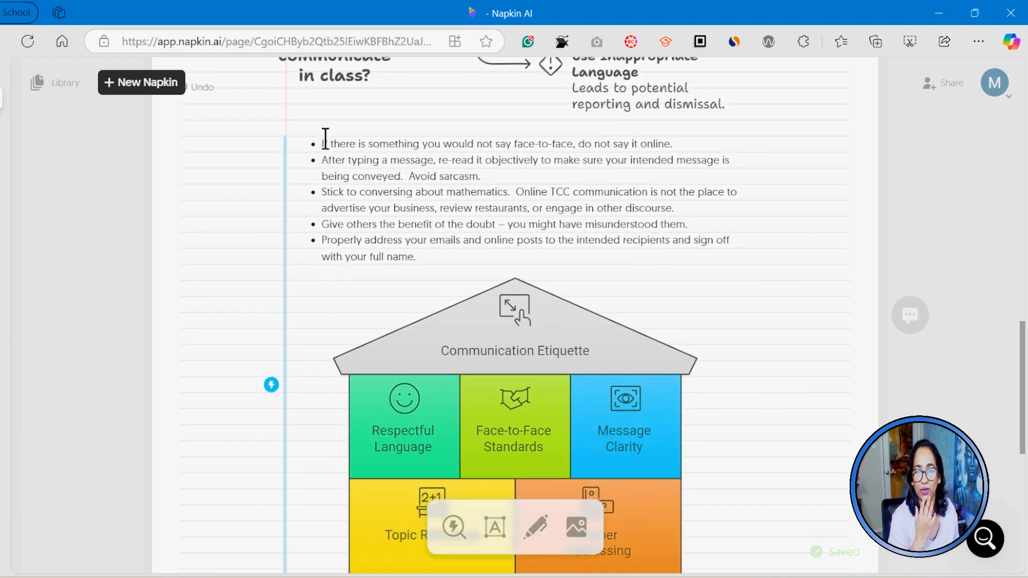
left_click_drag(322, 143, 494, 175)
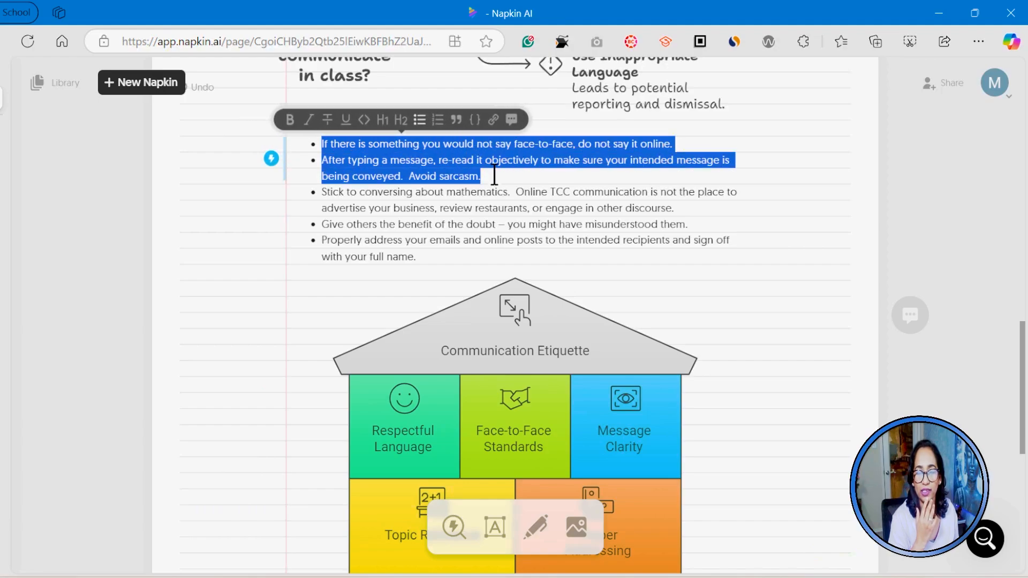
left_click(438, 120)
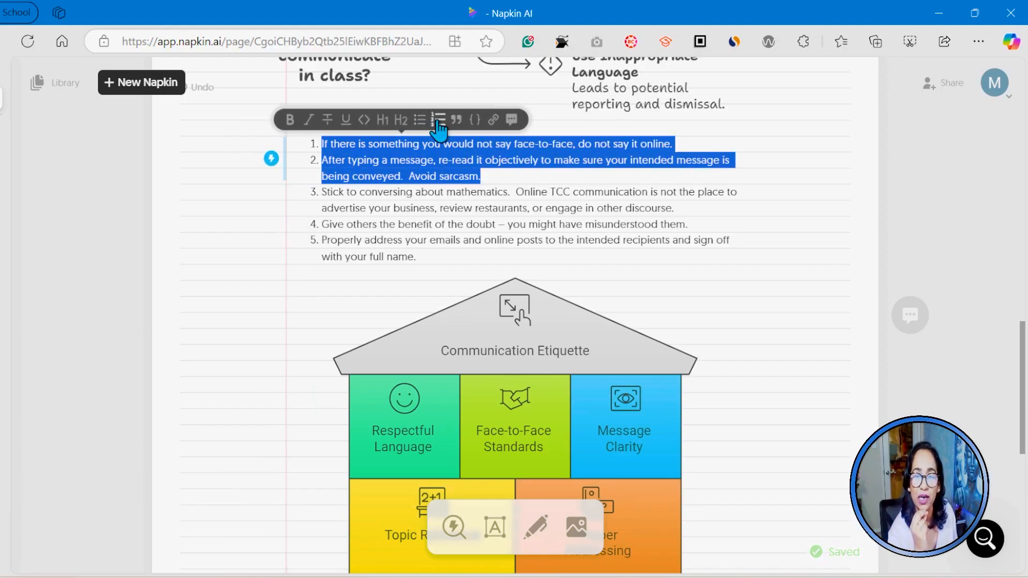
left_click(470, 172)
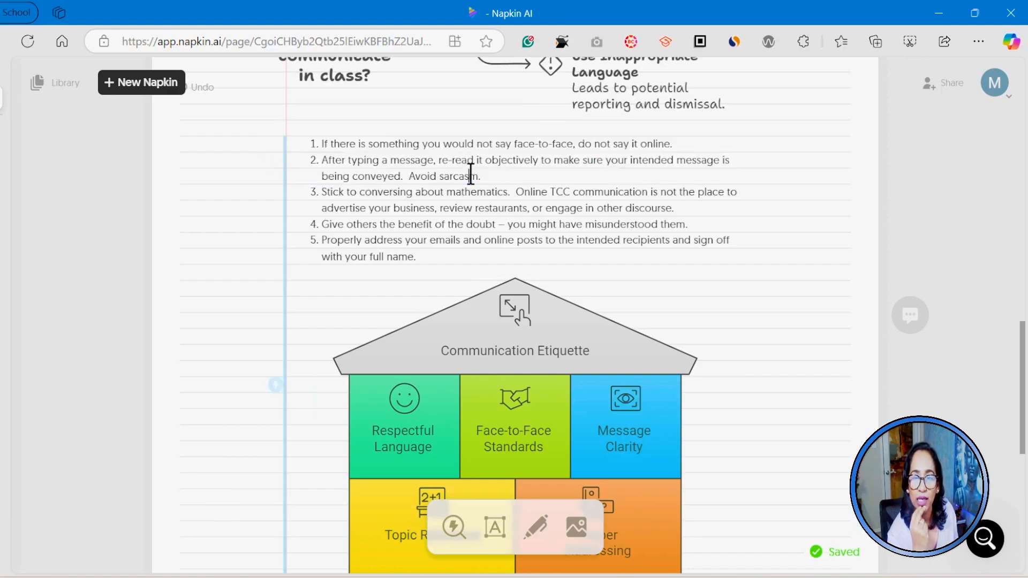
Turn the first numbered guideline, "If there is something you would not say face-to-face, do not say it online.", into a block quote
left_click_drag(323, 143, 674, 144)
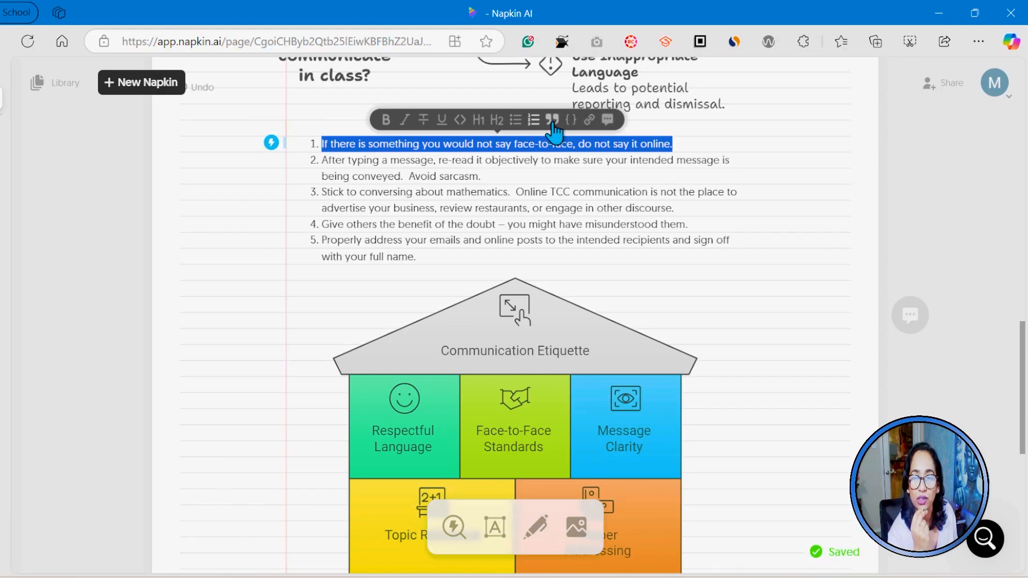
left_click(373, 160)
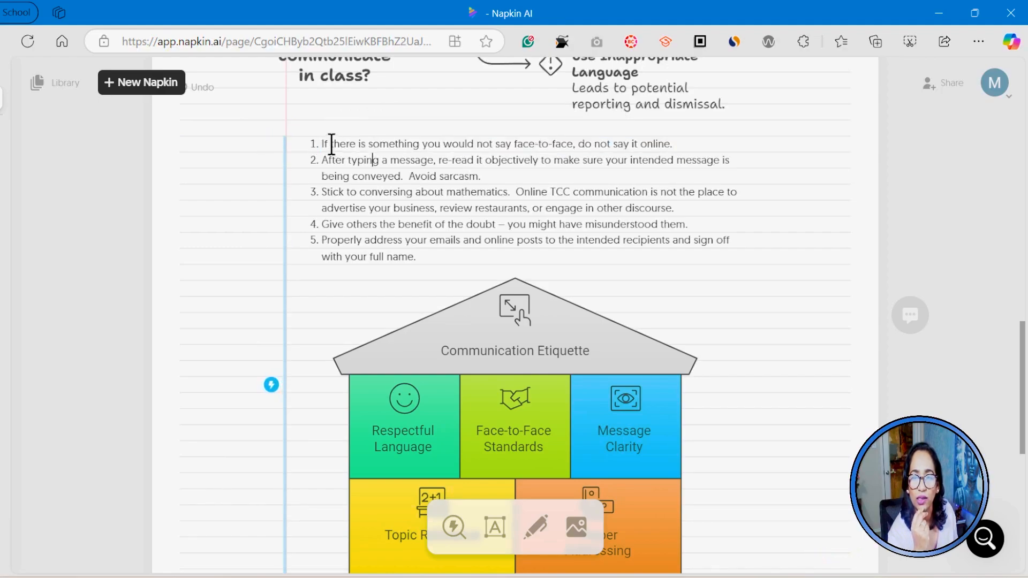
left_click_drag(322, 144, 676, 145)
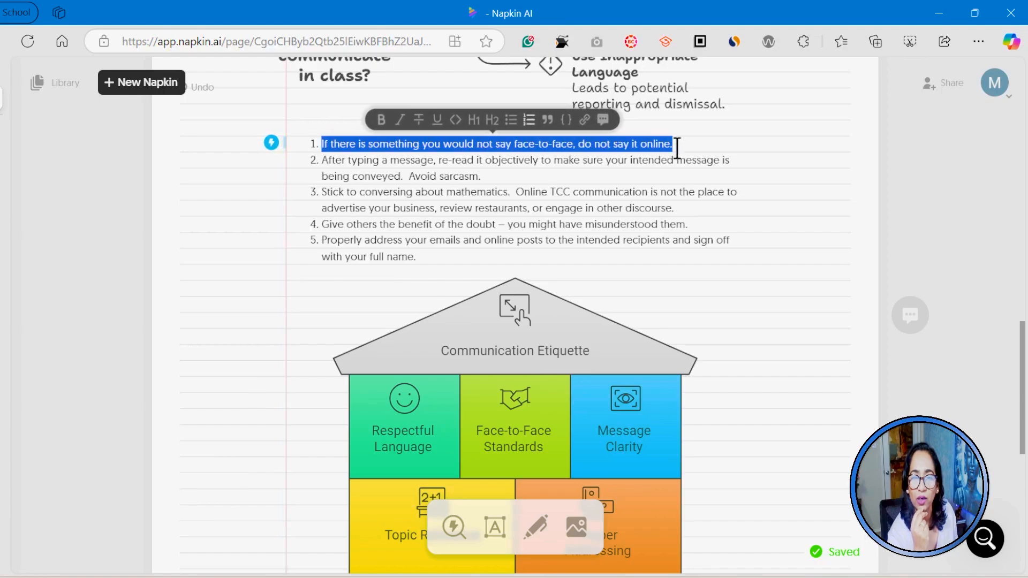
left_click(539, 122)
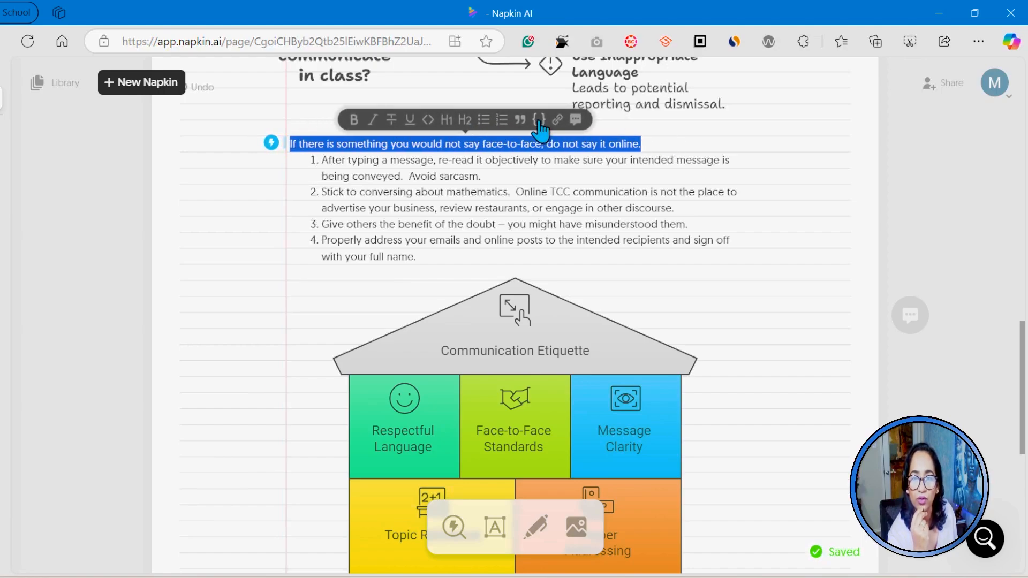
left_click(522, 124)
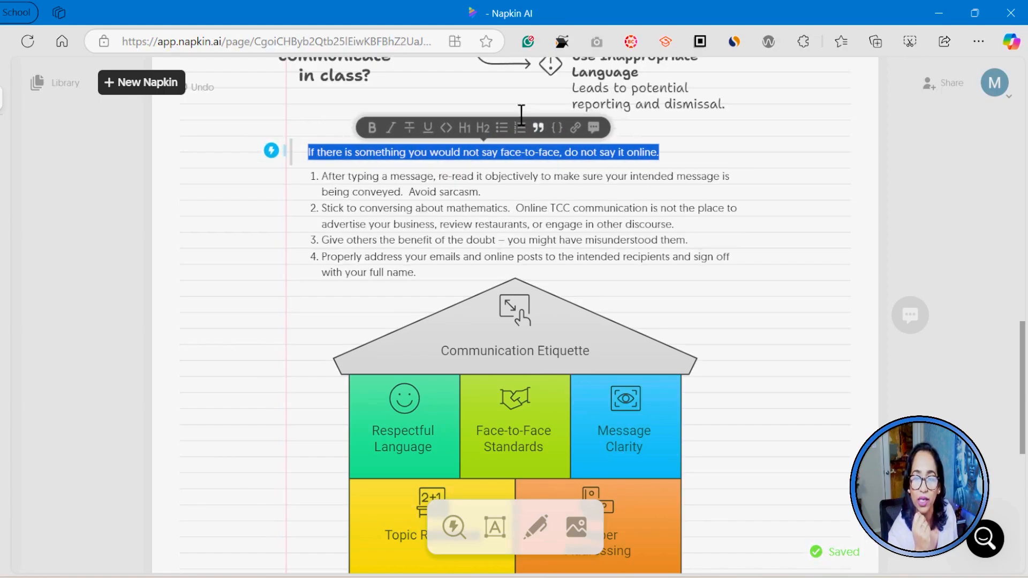
left_click(739, 156)
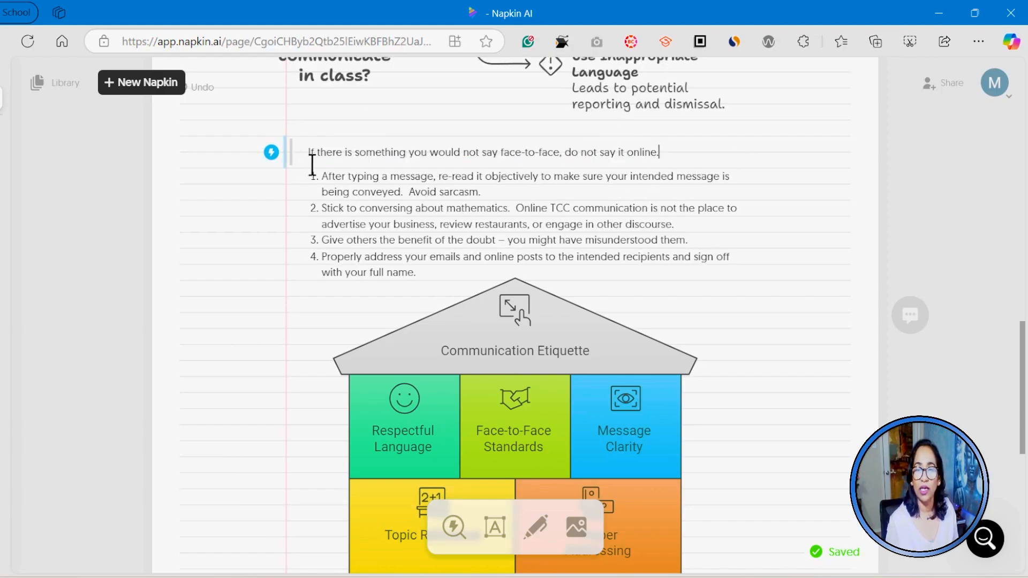
Link the whole block quote sentence to the YouTube channel by pasting the channel's URL as the link address
left_click_drag(308, 152, 690, 160)
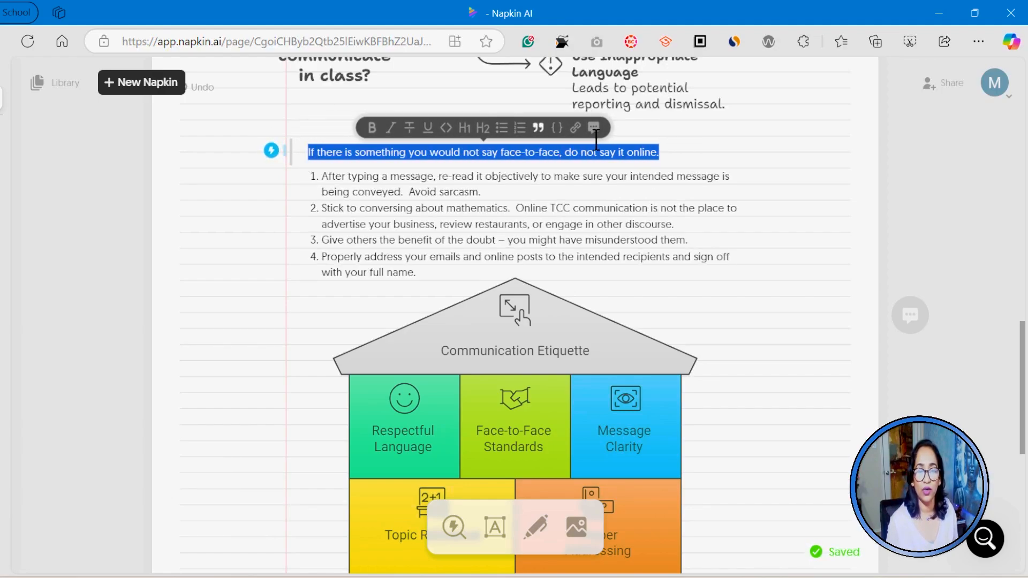
left_click(576, 134)
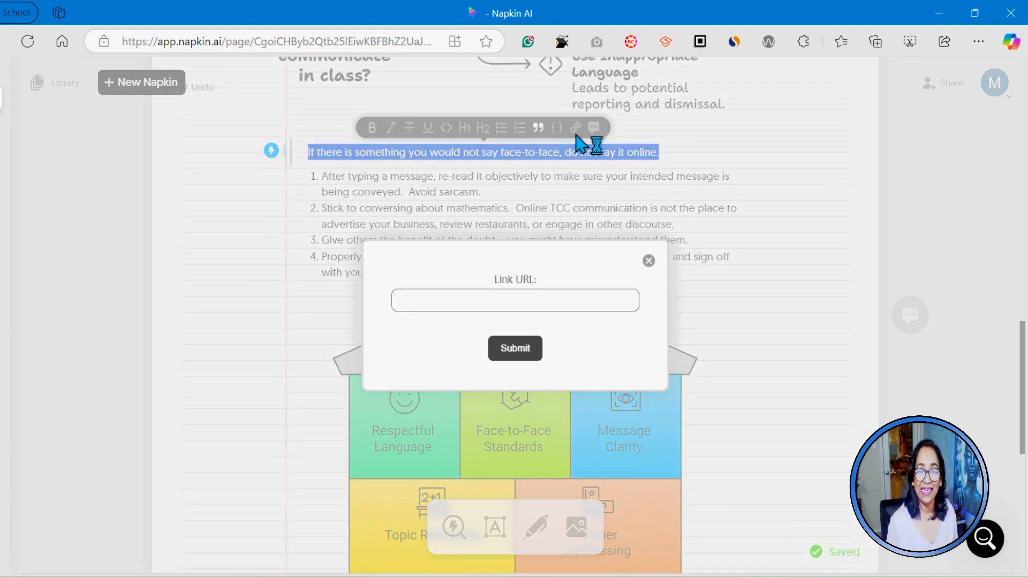
left_click(503, 305)
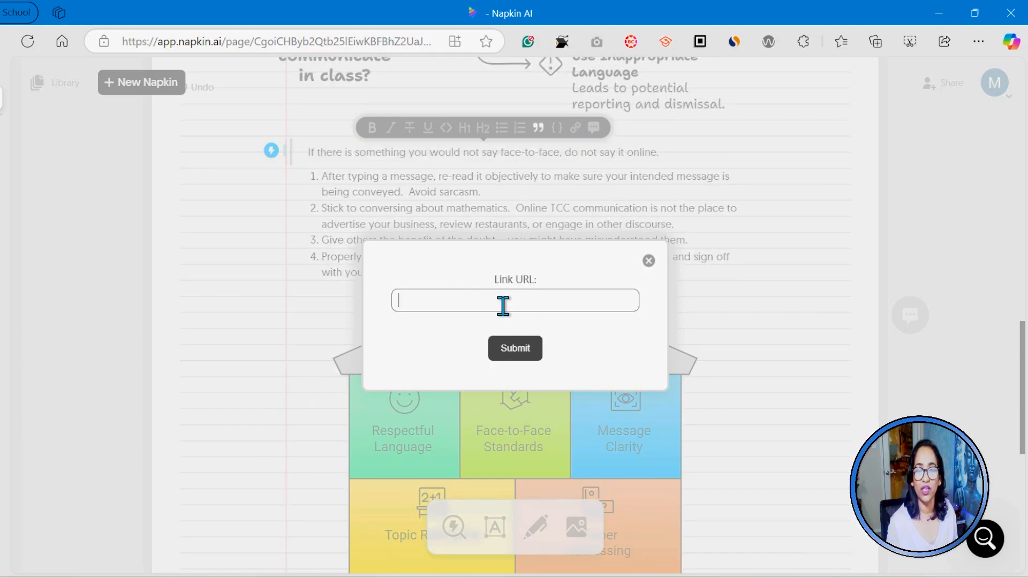
key("ctrl+v")
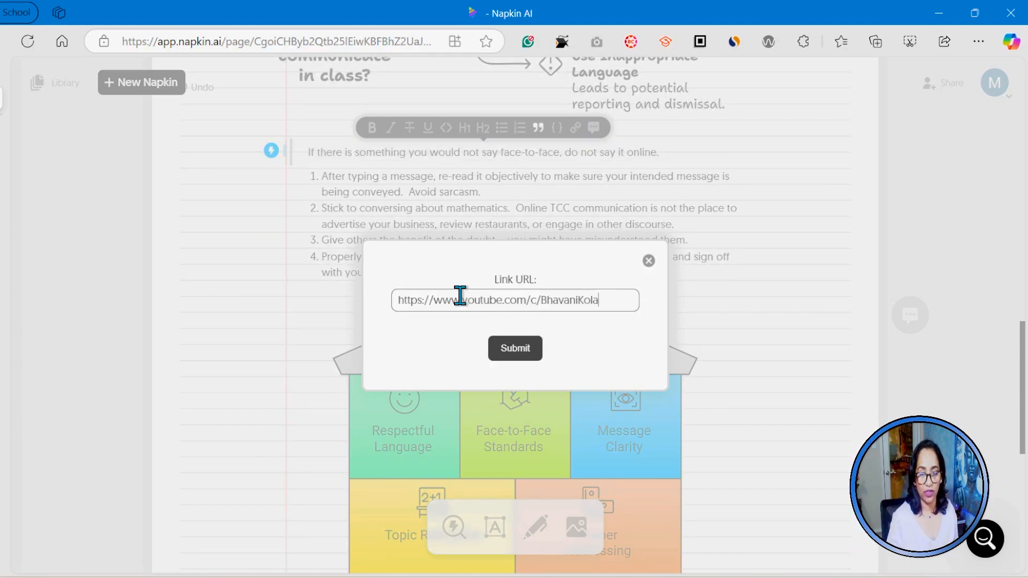
left_click(507, 348)
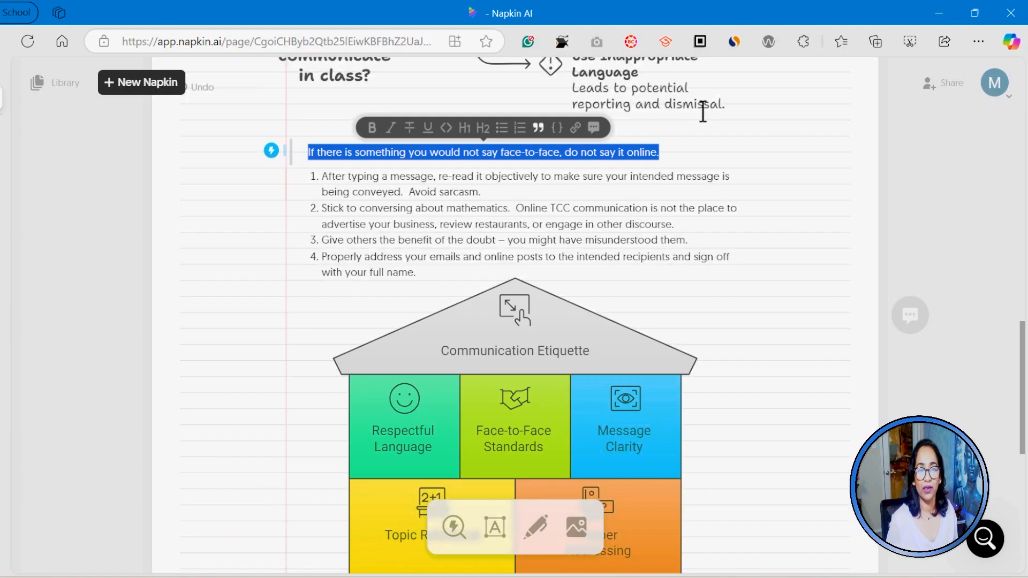
left_click(713, 127)
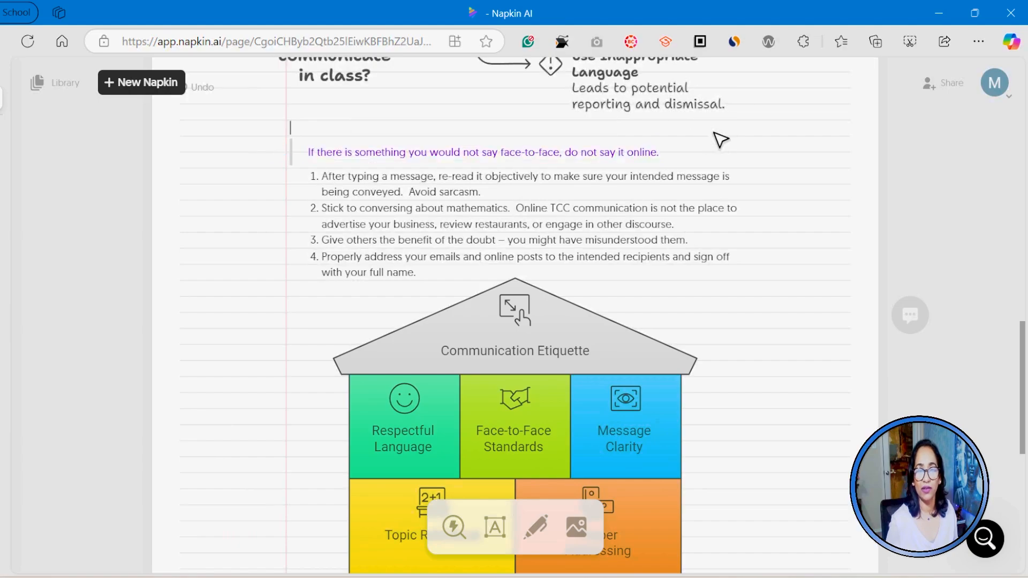
Follow the link on the block quote sentence to the YouTube channel page and pause the channel's featured video
left_click(386, 154)
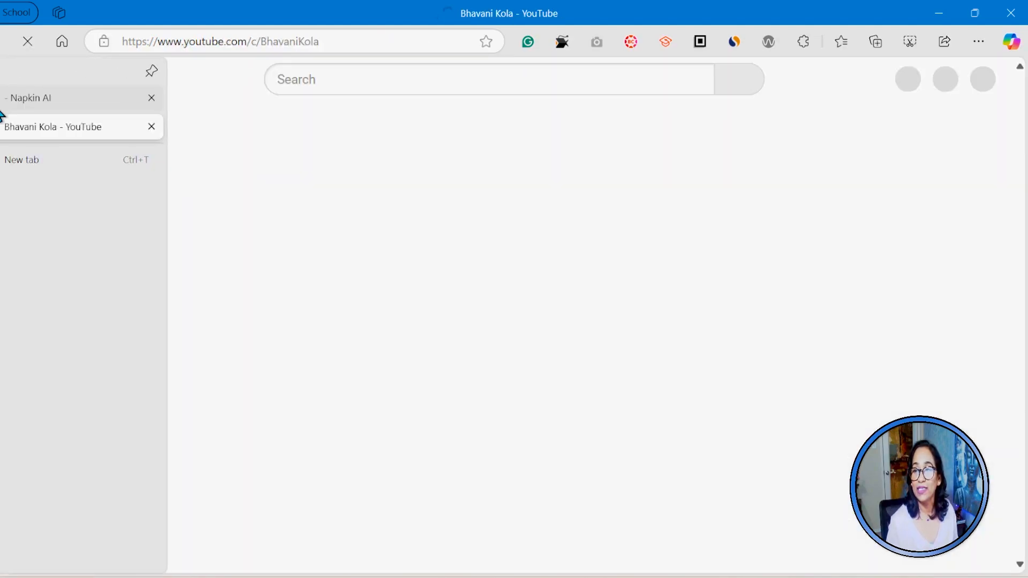
left_click(1, 107)
left_click(1, 131)
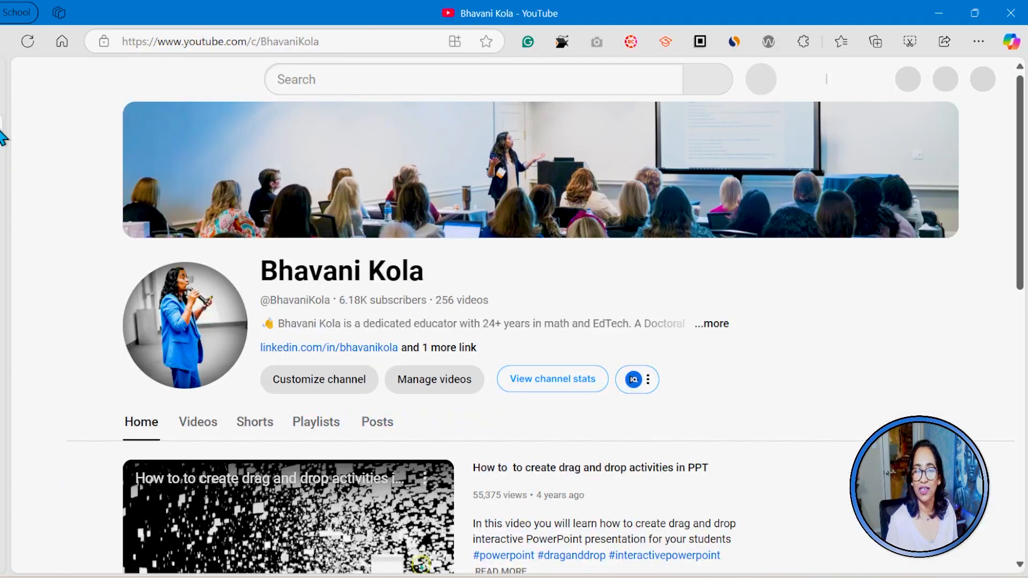
mouse_move(2, 110)
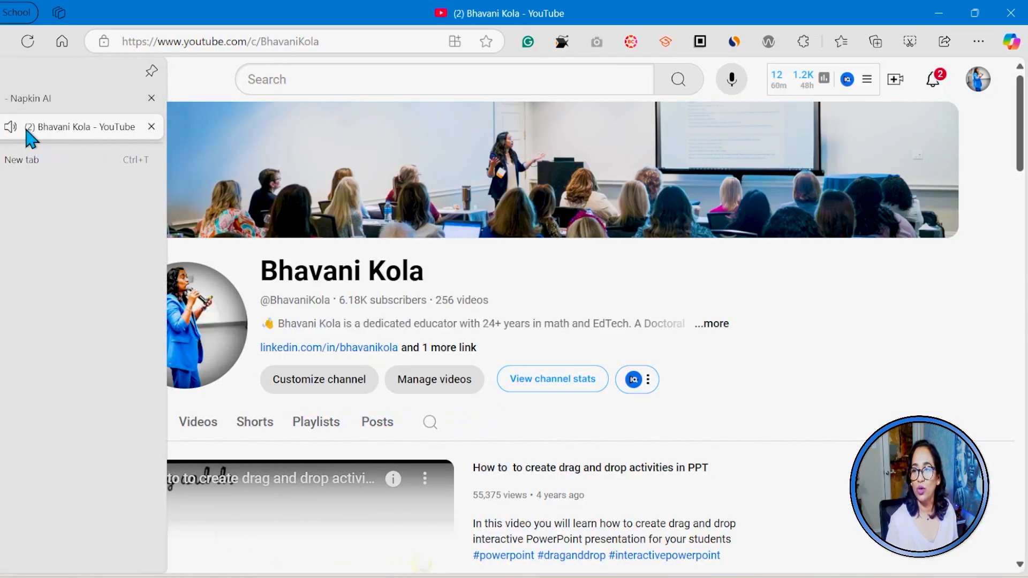
scroll(271, 436, "down", 5)
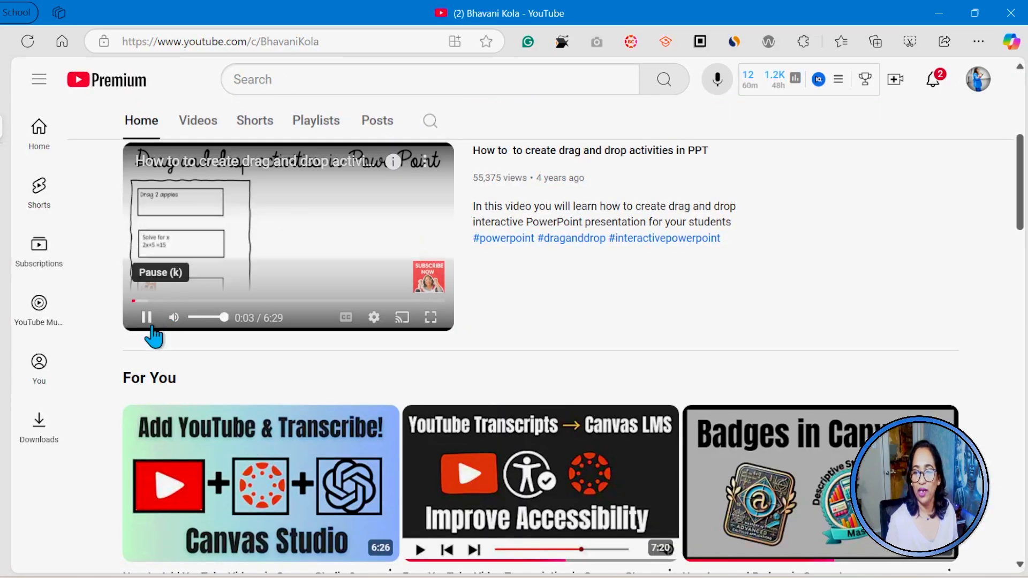
left_click(148, 321)
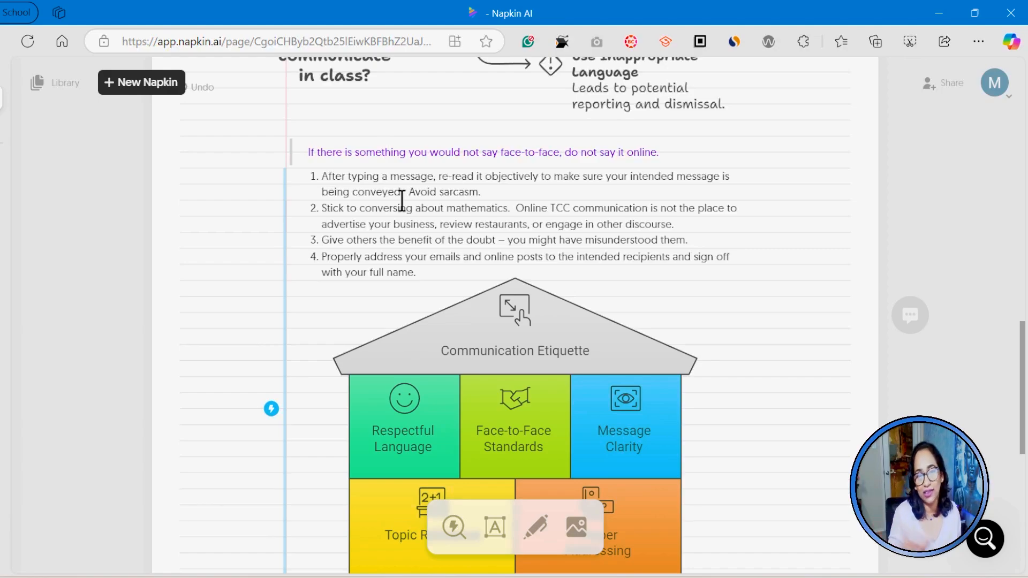
scroll(706, 219, "down", 2)
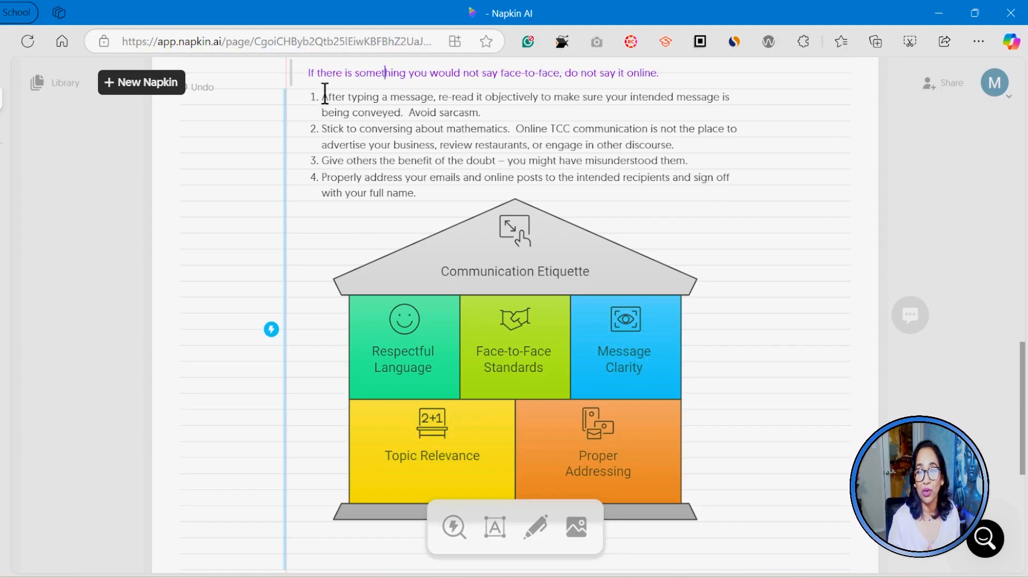
left_click_drag(324, 95, 483, 107)
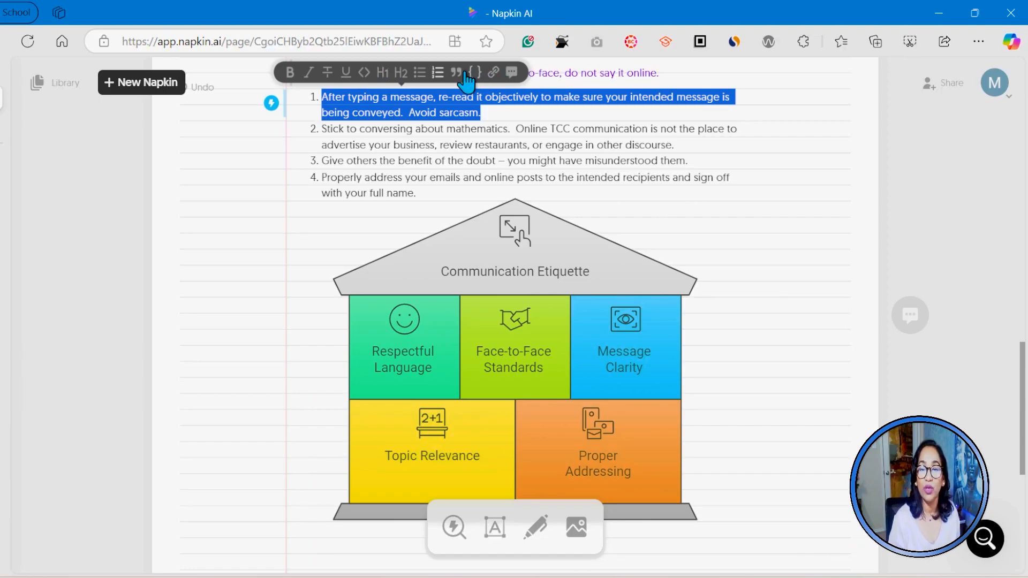
scroll(777, 209, "down", 4)
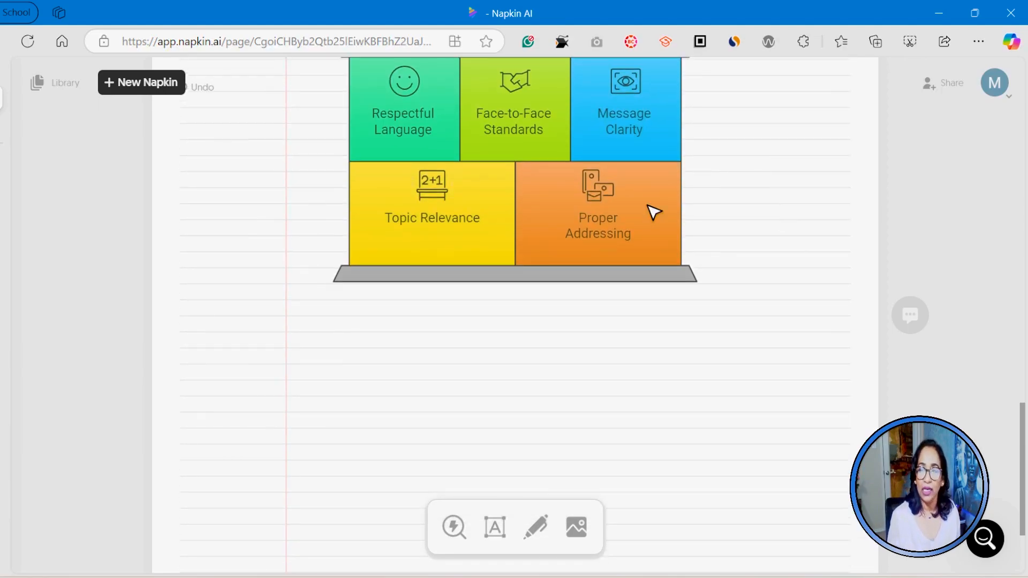
Export the Untitled napkin from the library as a PDF in the single continuous page format
left_click(57, 89)
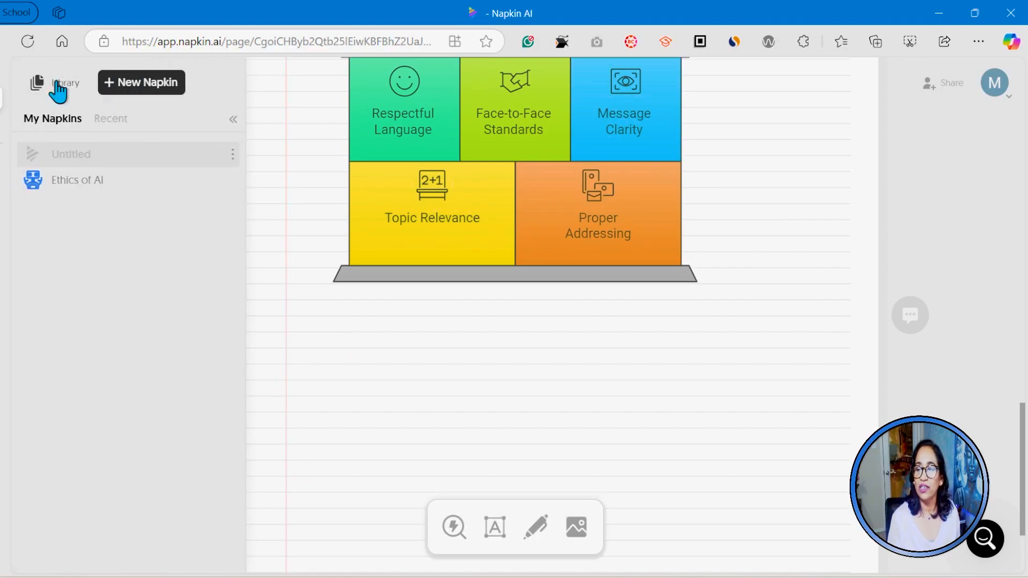
left_click(232, 160)
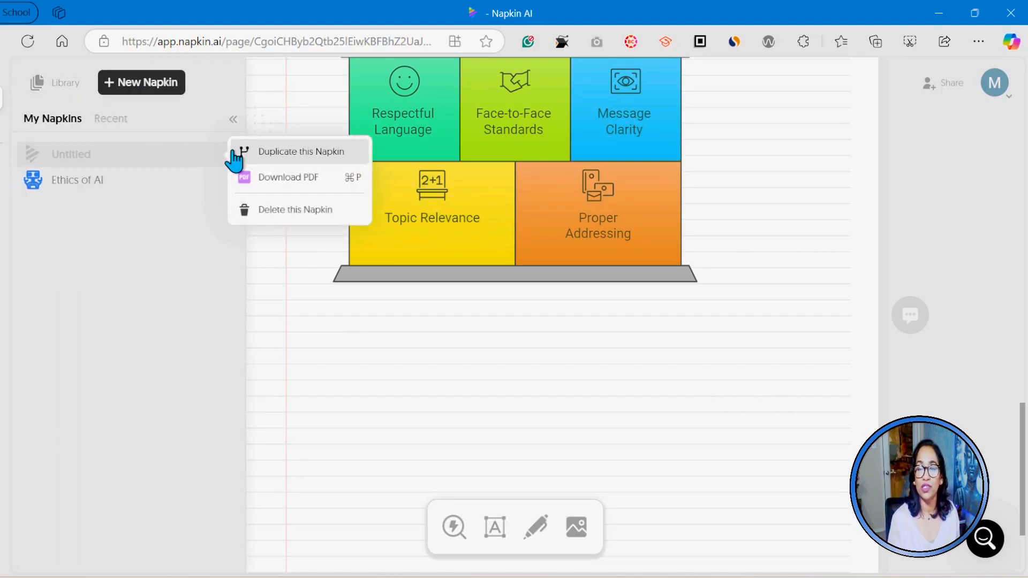
left_click(279, 179)
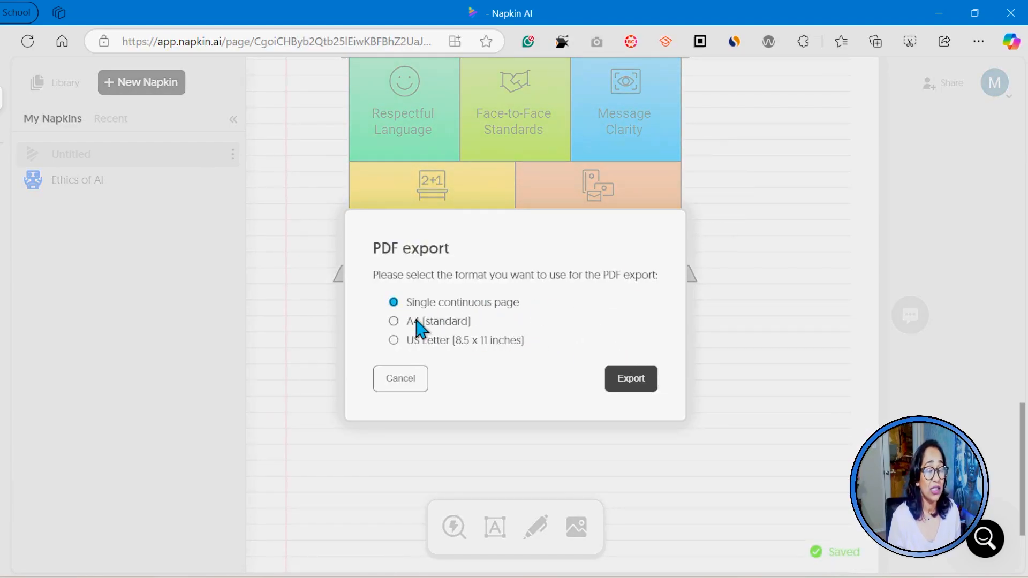
left_click(632, 386)
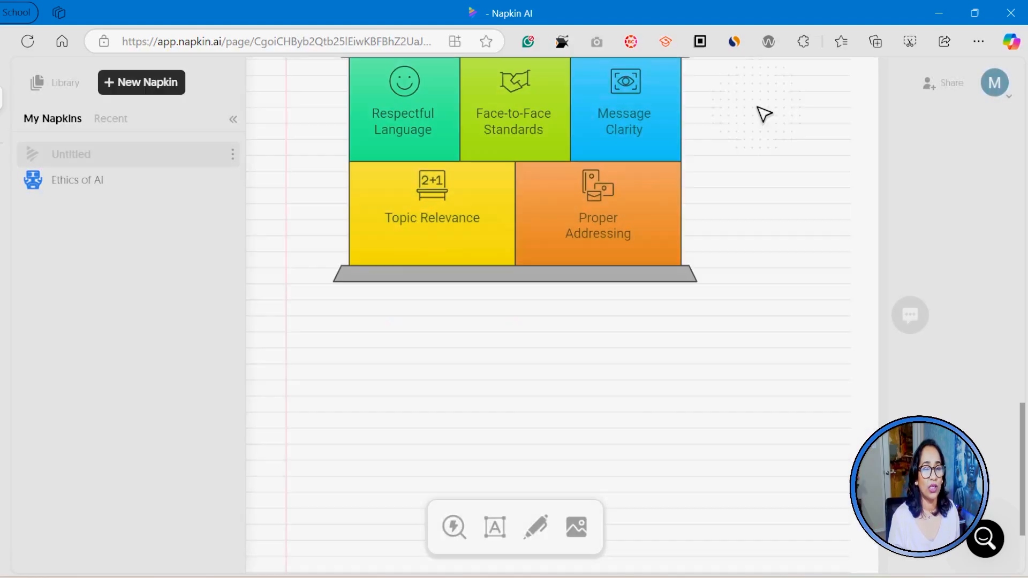
Open the downloaded pdf.pdf and check the linked quote, numbered guidelines, house visual and Communication Etiquette paragraph
left_click(660, 115)
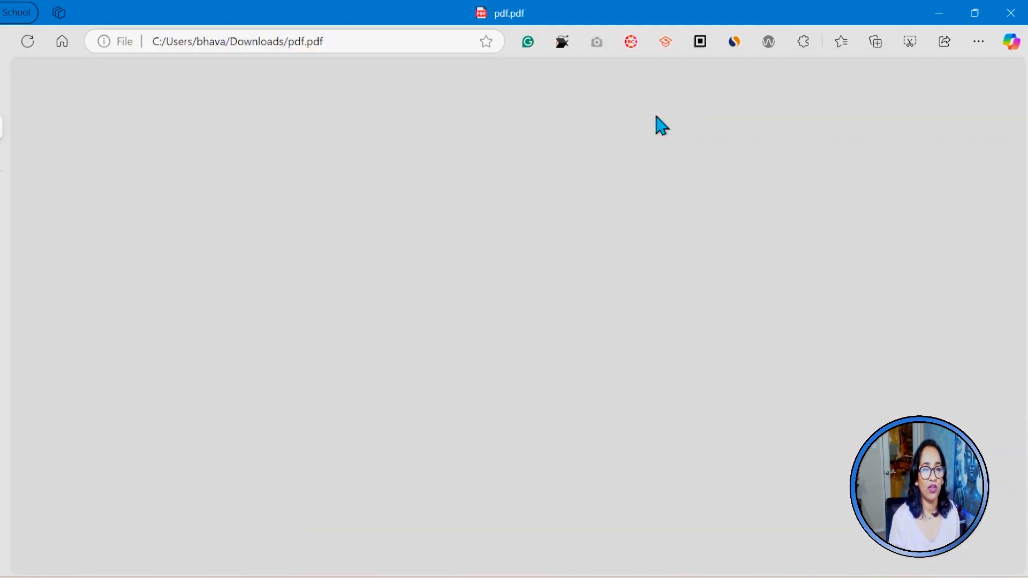
scroll(827, 268, "down", 15)
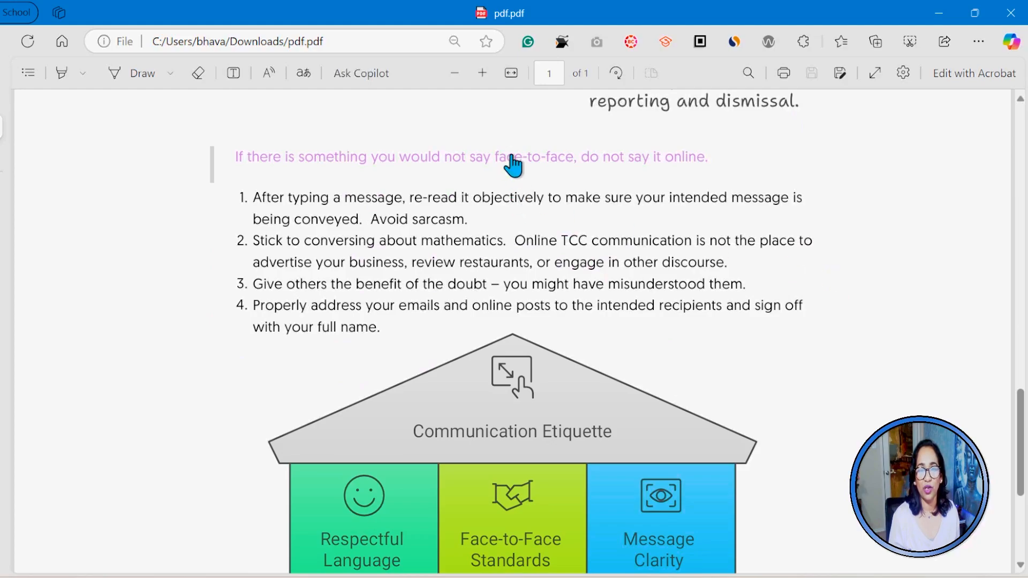
scroll(791, 208, "down", 5)
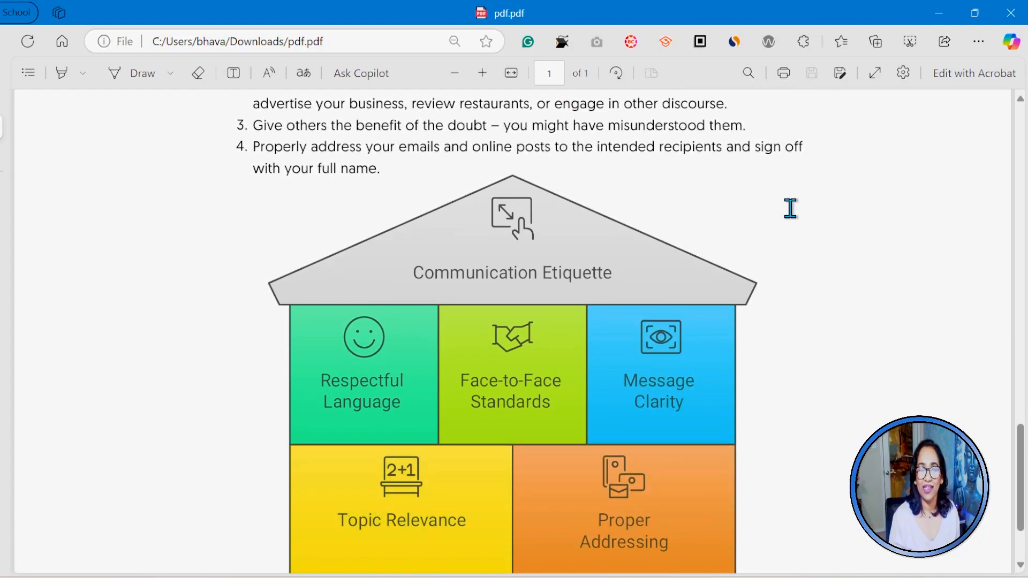
scroll(790, 208, "up", 10)
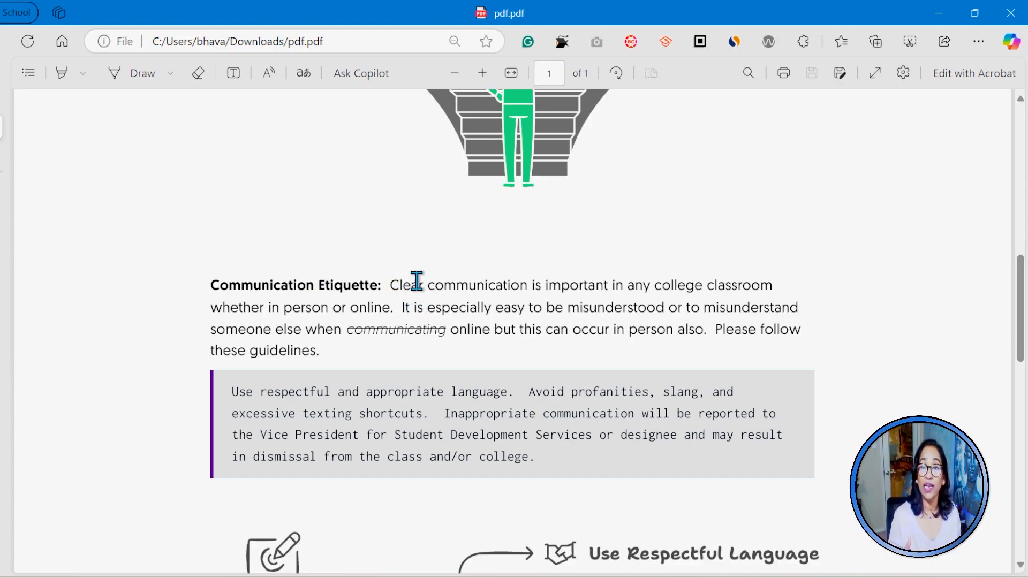
Return to the napkin and edit the comment on the highlighted Communication Etiquette text, adding "Good Job" after the pencil emoji and saving it
left_click(32, 99)
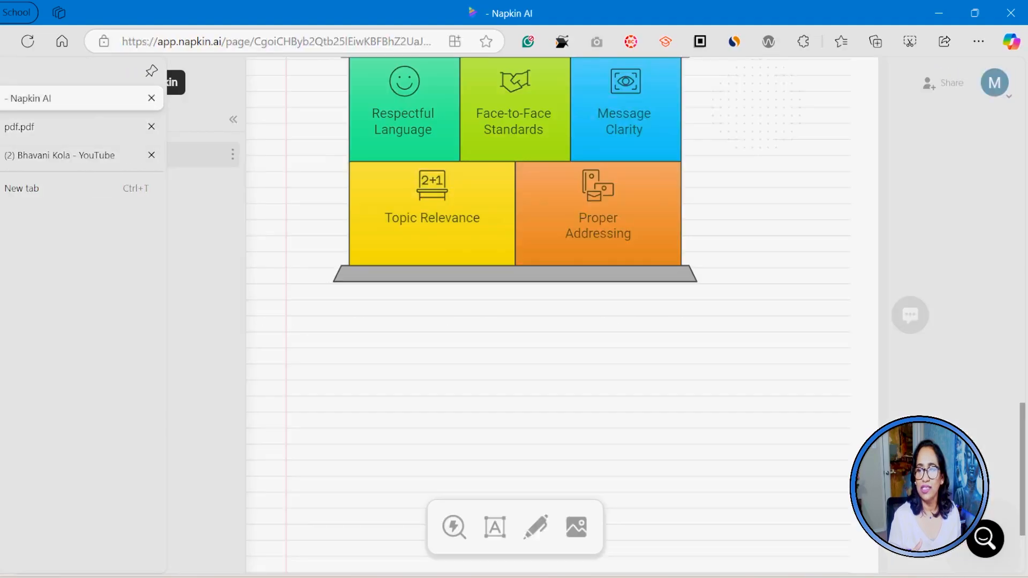
scroll(604, 165, "up", 8)
scroll(610, 171, "up", 7)
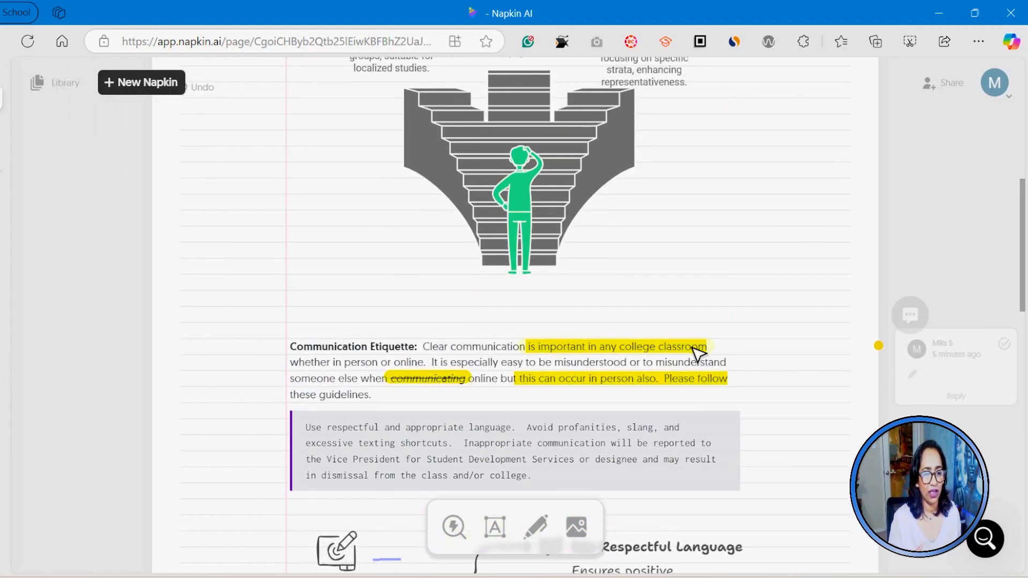
left_click(695, 352)
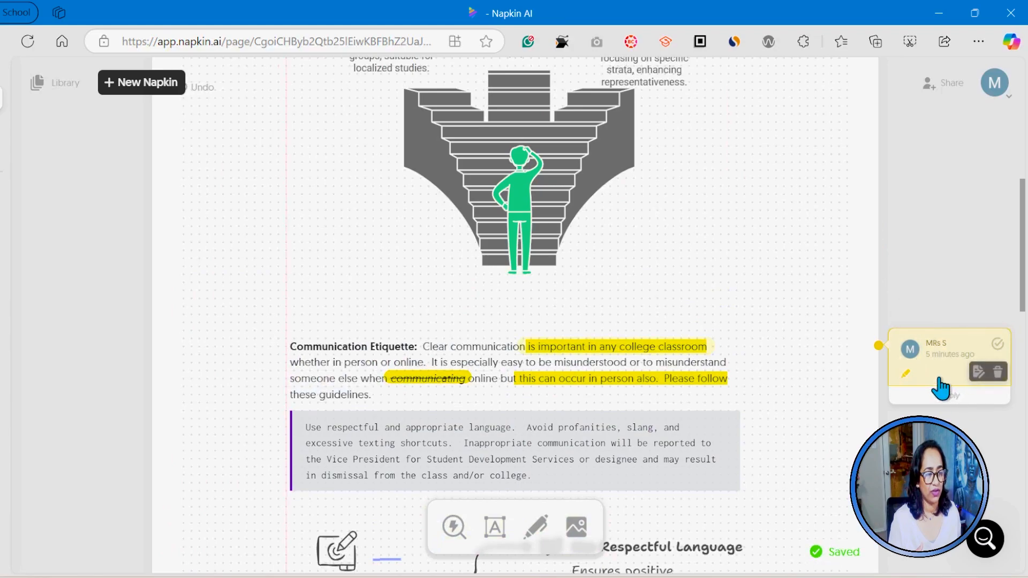
left_click(978, 371)
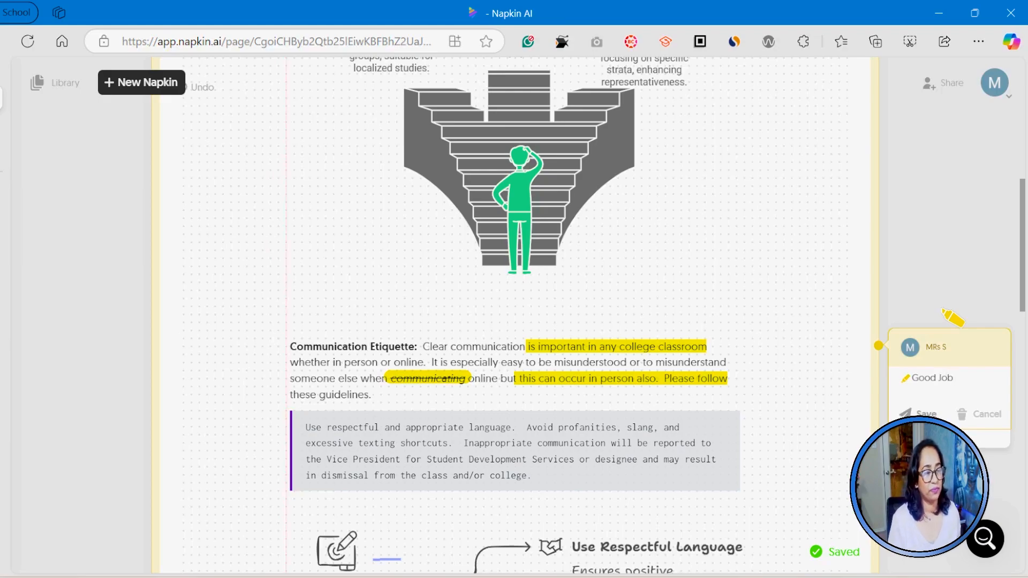
left_click(921, 414)
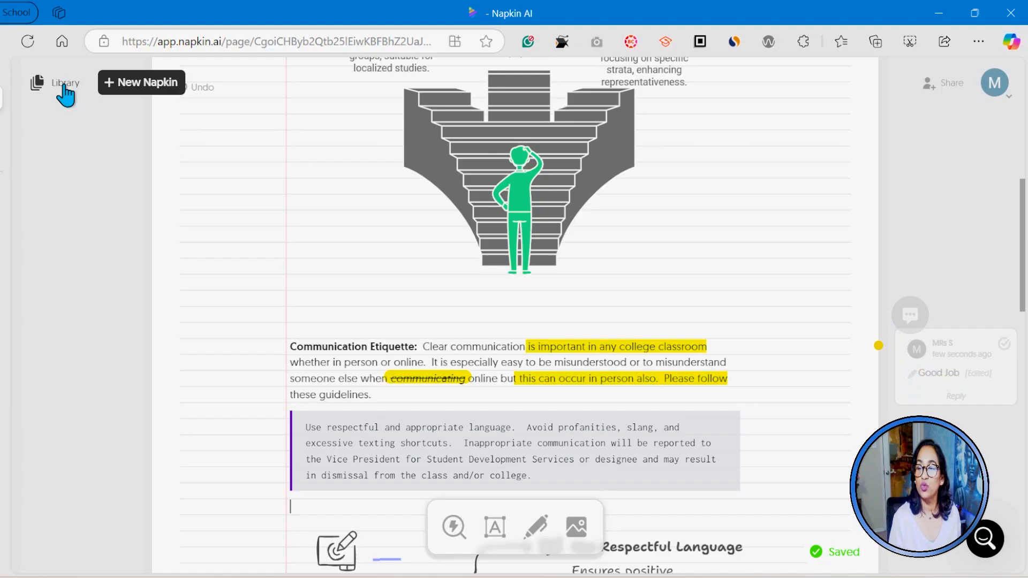
Export the Untitled napkin with the edited comment as a single continuous page PDF
left_click(65, 88)
left_click(233, 156)
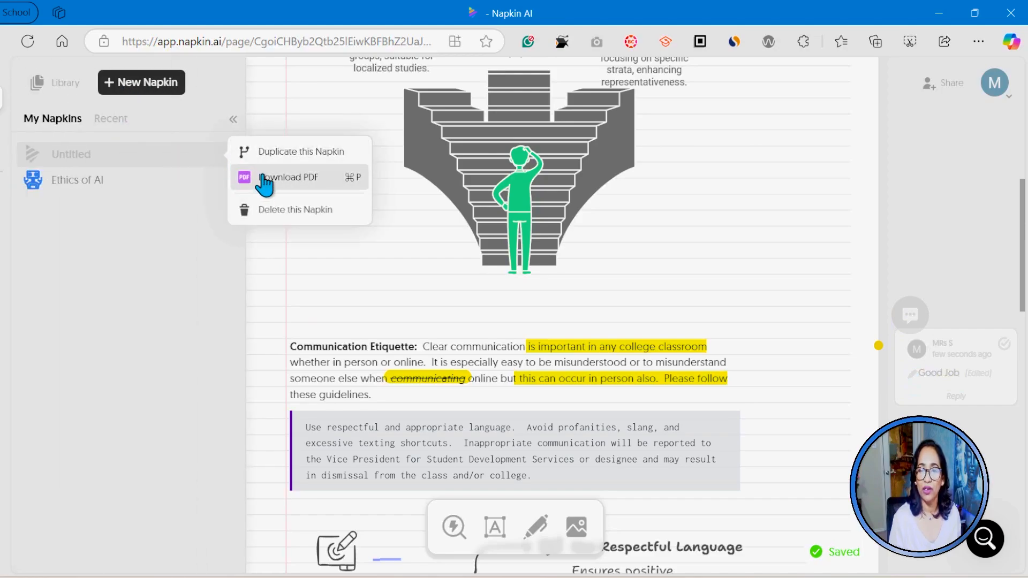
left_click(264, 178)
left_click(643, 383)
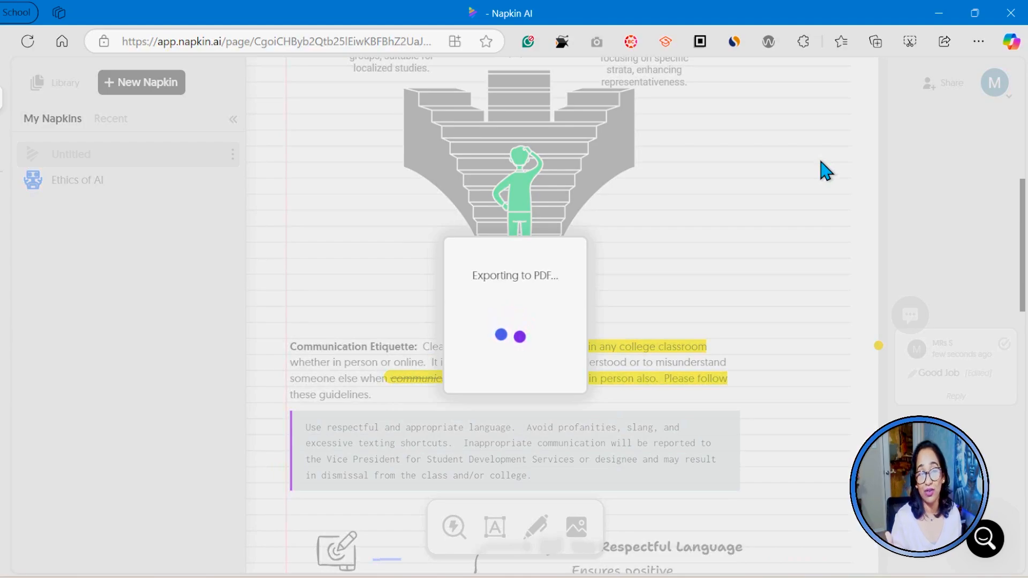
Open the downloaded pdf (1).pdf and check whether the highlights and comment appear around the Communication Etiquette paragraph
left_click(658, 118)
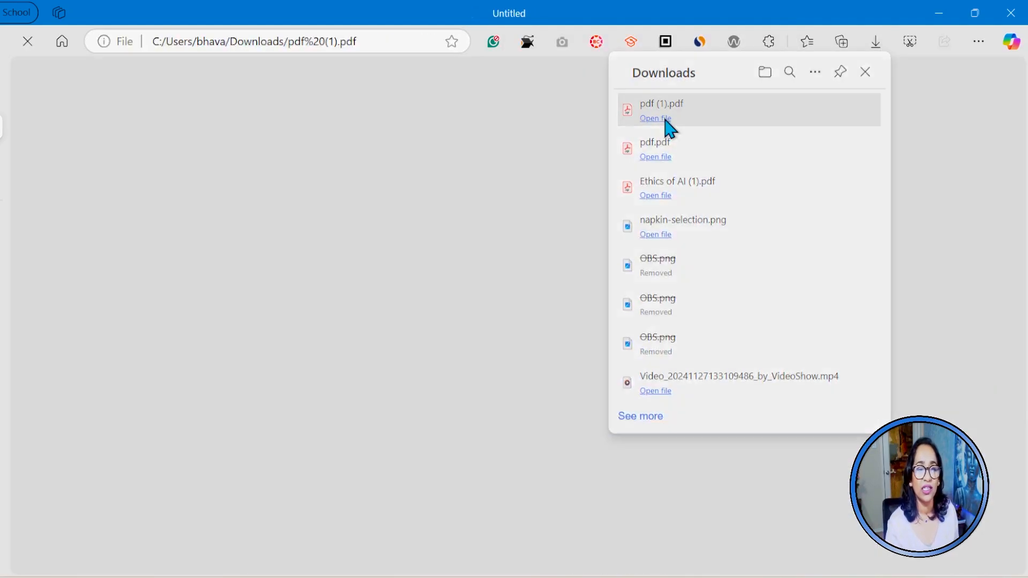
scroll(649, 245, "down", 10)
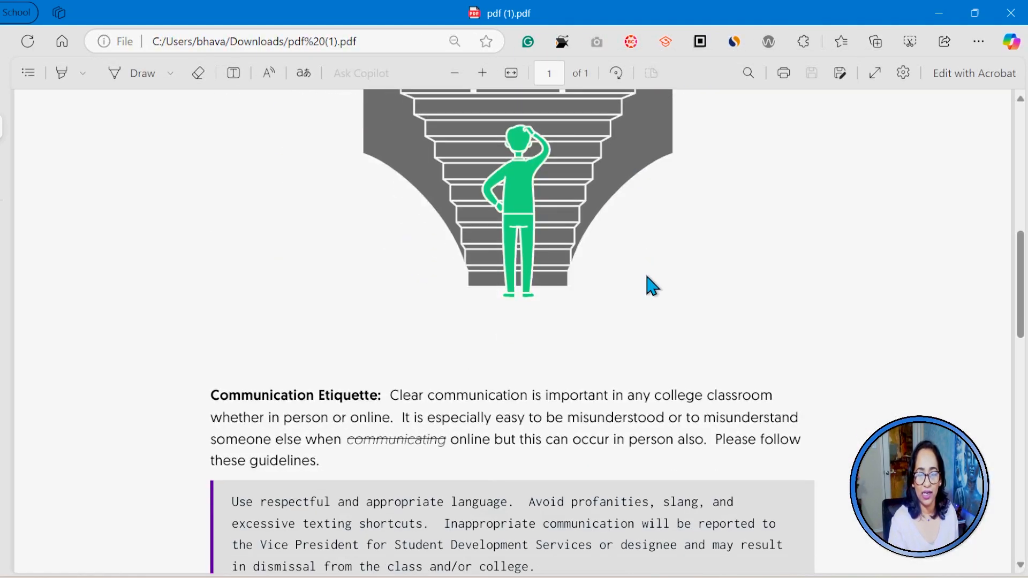
scroll(649, 286, "down", 3)
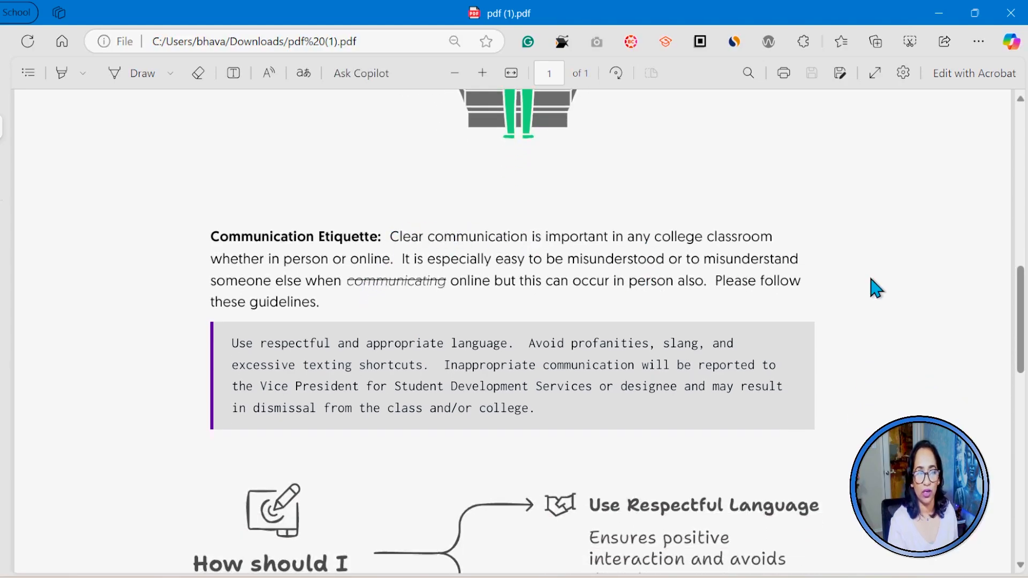
scroll(876, 288, "down", 4)
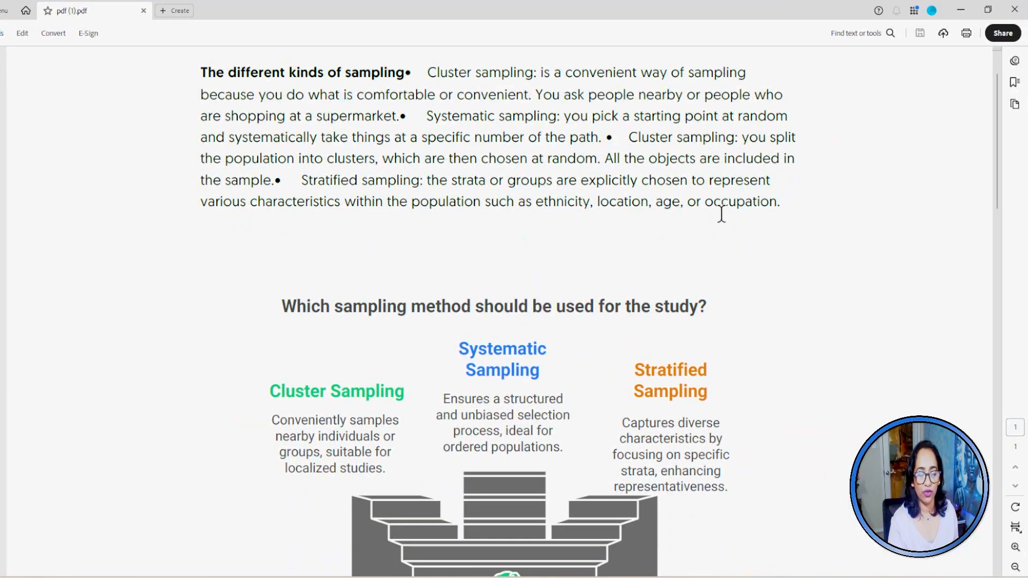
Look through pdf (1).pdf in Adobe Acrobat with the comments list shown, checking for the napkin's comment
scroll(714, 236, "down", 5)
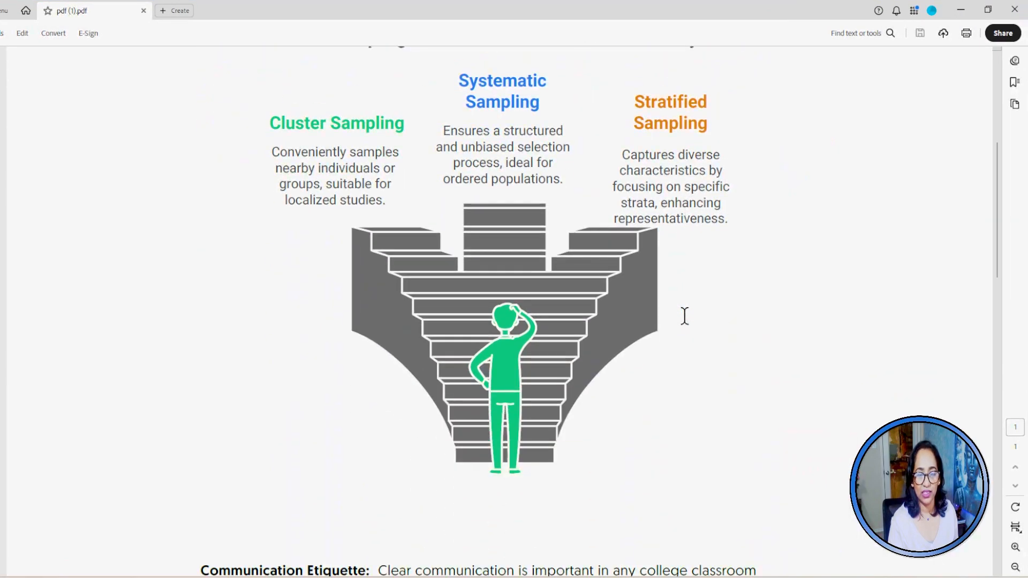
scroll(684, 316, "down", 5)
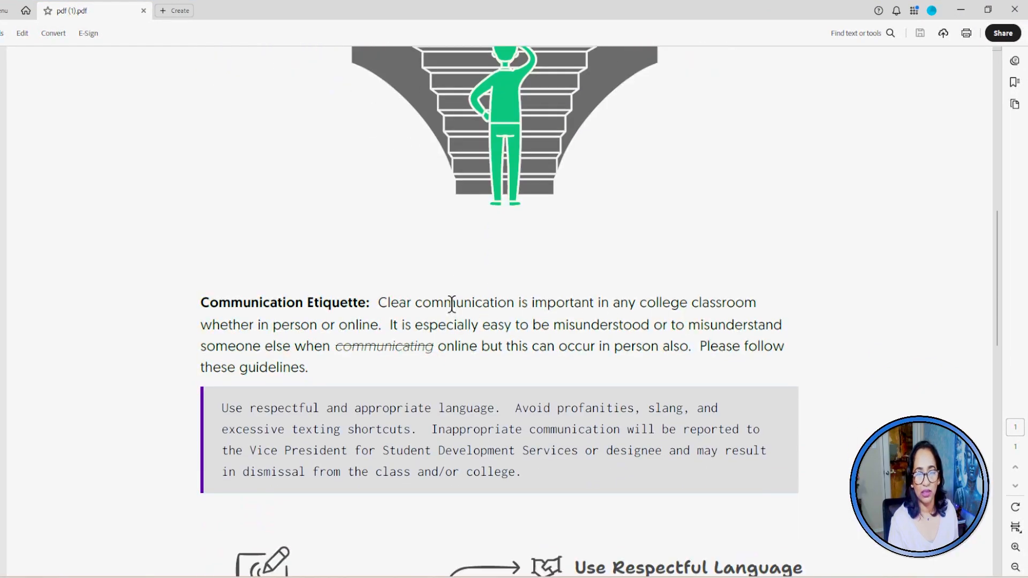
left_click(1014, 60)
scroll(449, 360, "down", 5)
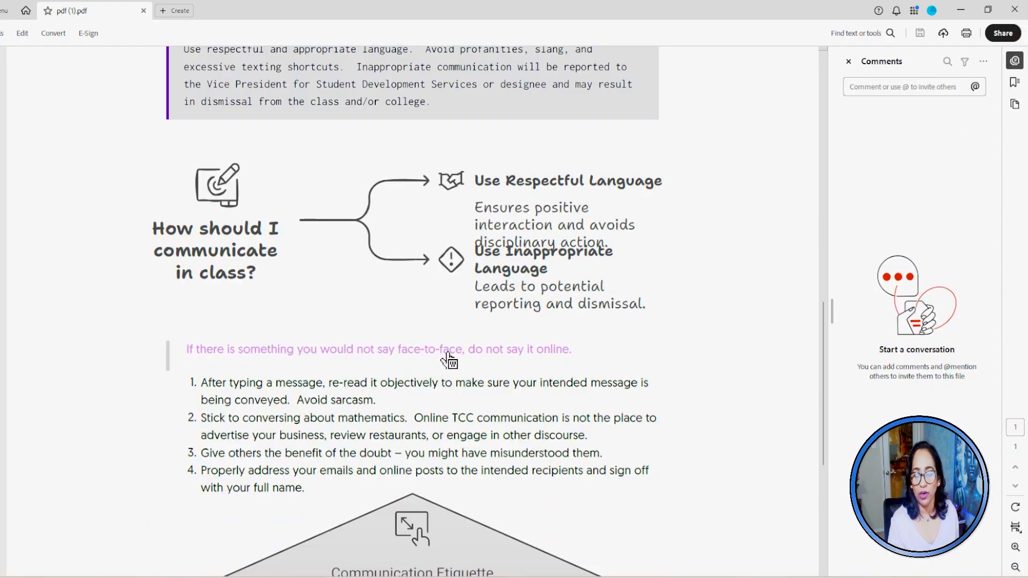
scroll(448, 360, "down", 4)
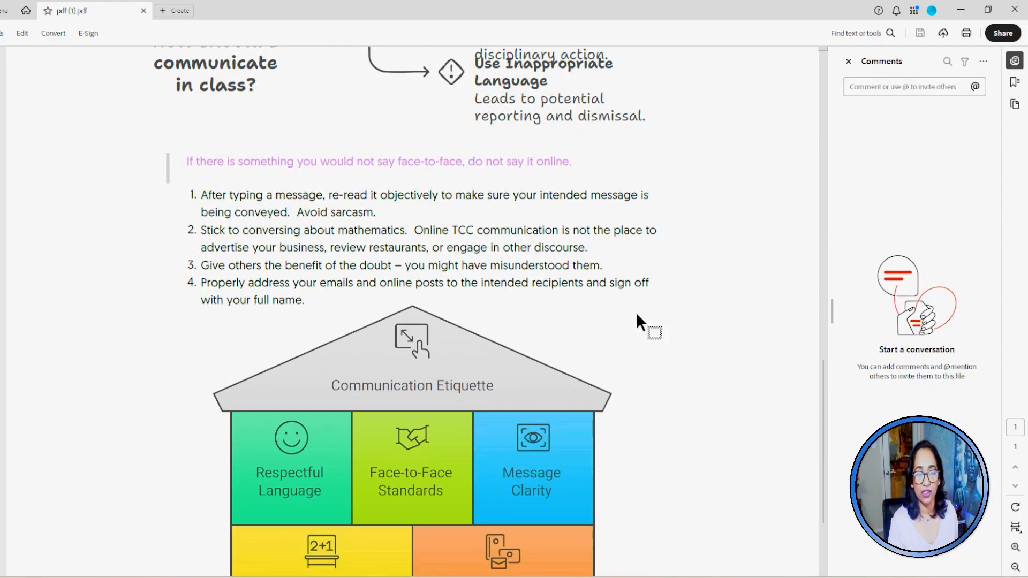
scroll(636, 312, "up", 2)
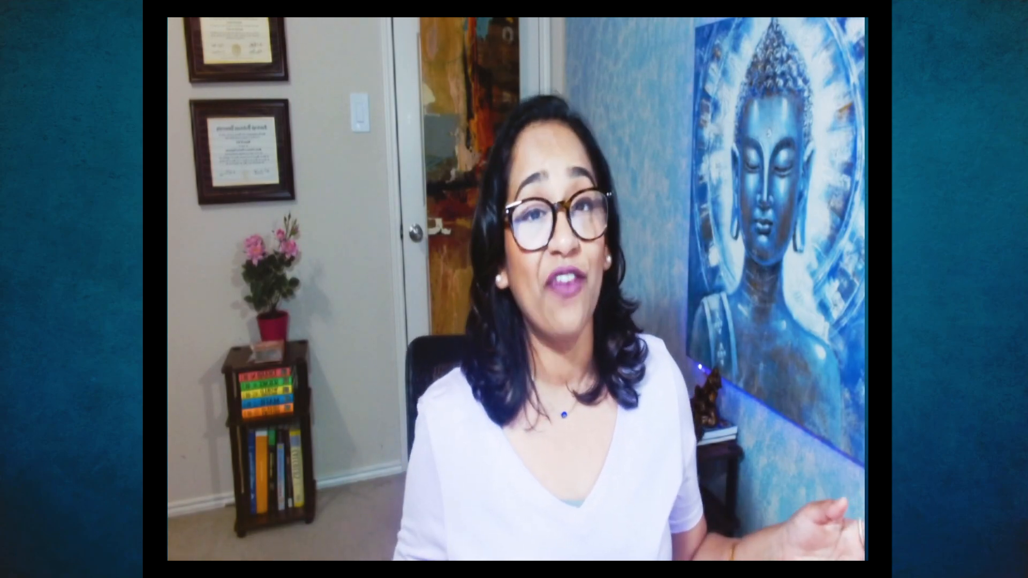